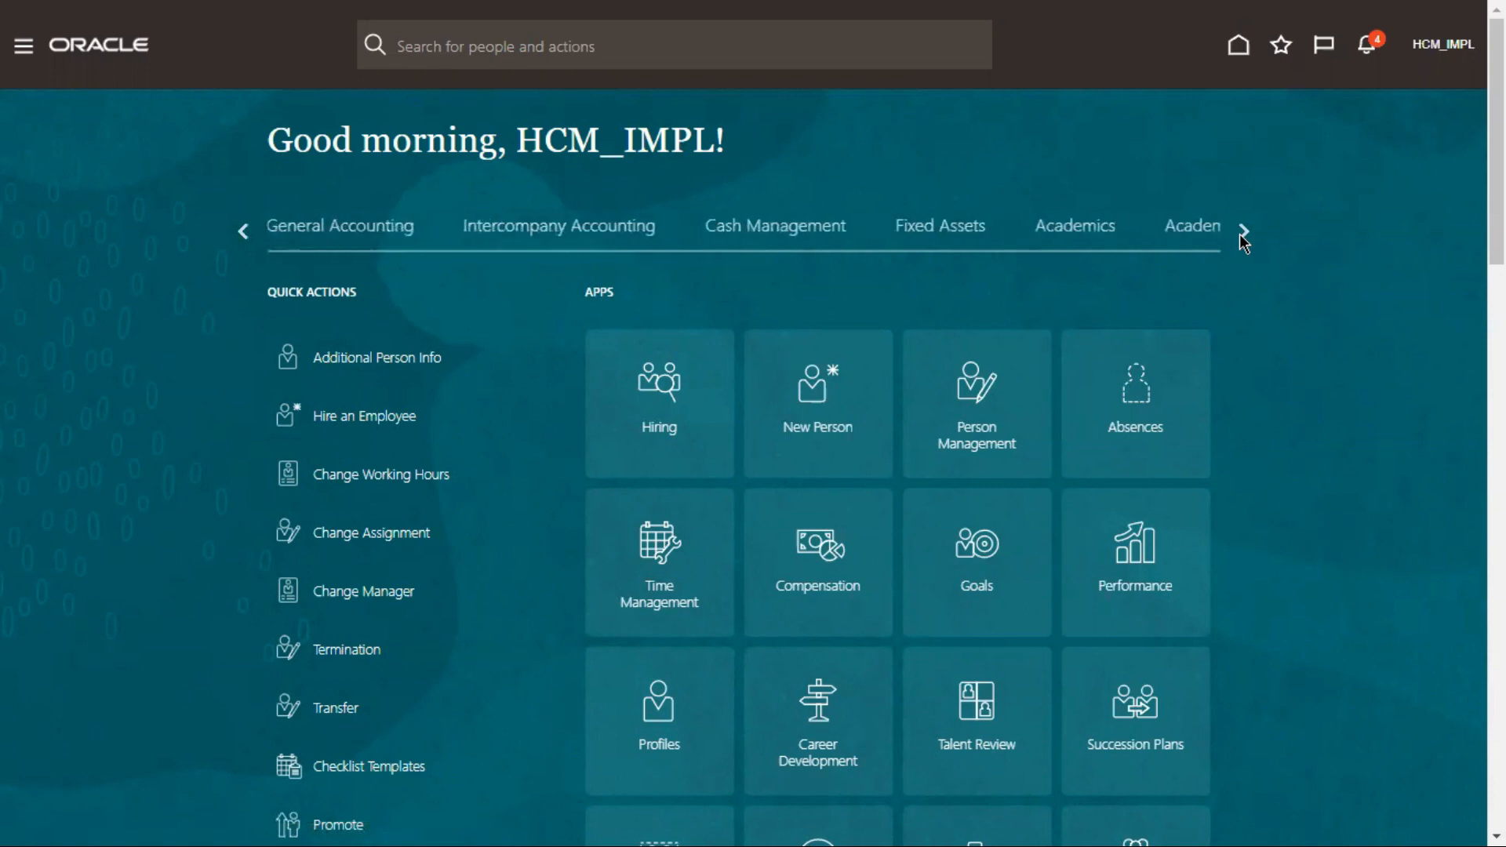
Step: Open the Sandboxes app in the Configuration group and start creating a new sandbox
{"action": "left_click", "coordinate": [1241, 233]}
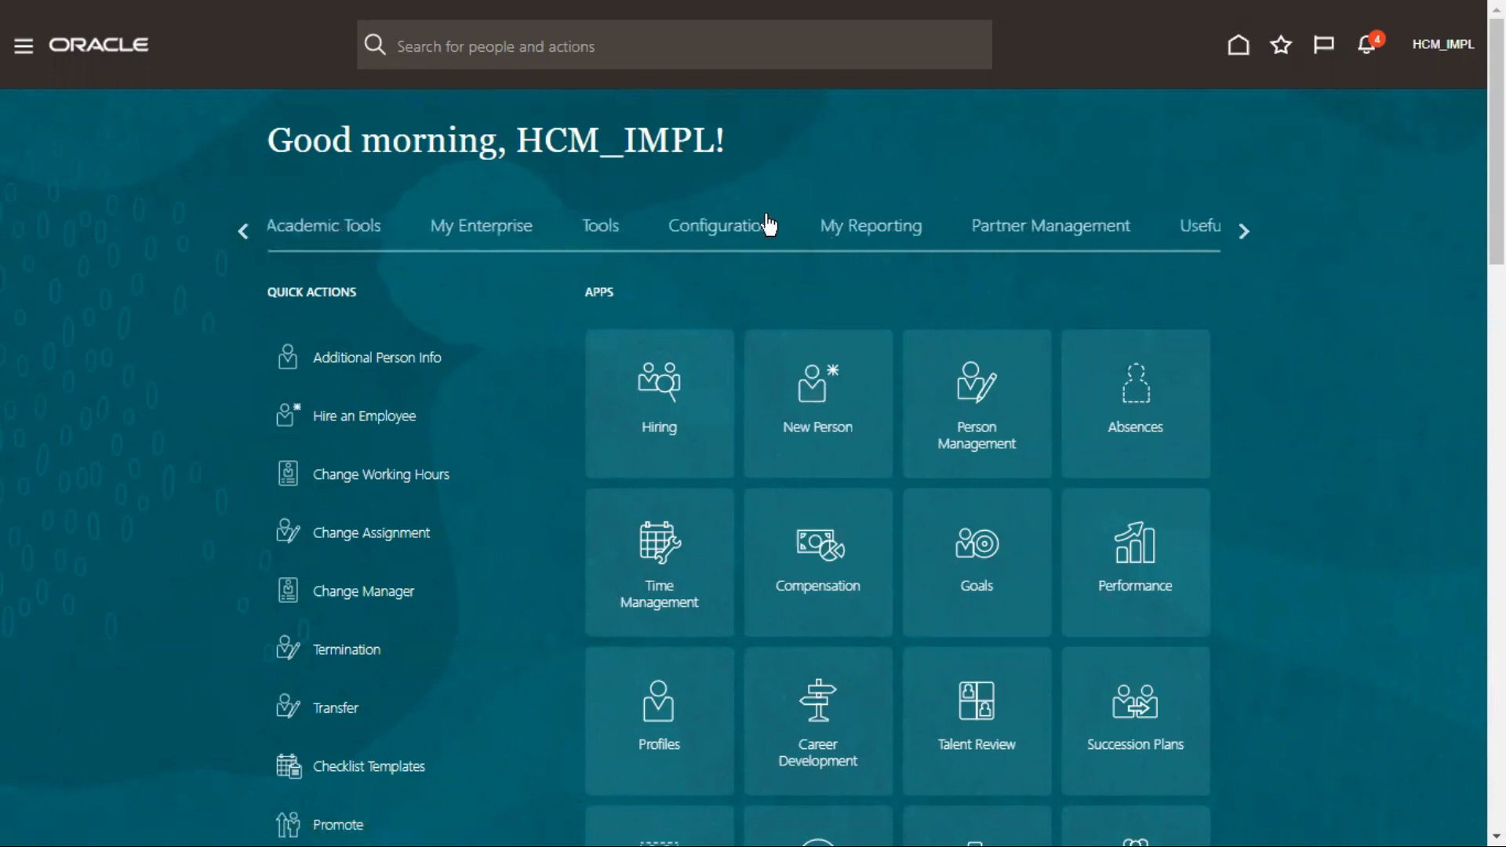
{"action": "left_click", "coordinate": [745, 225]}
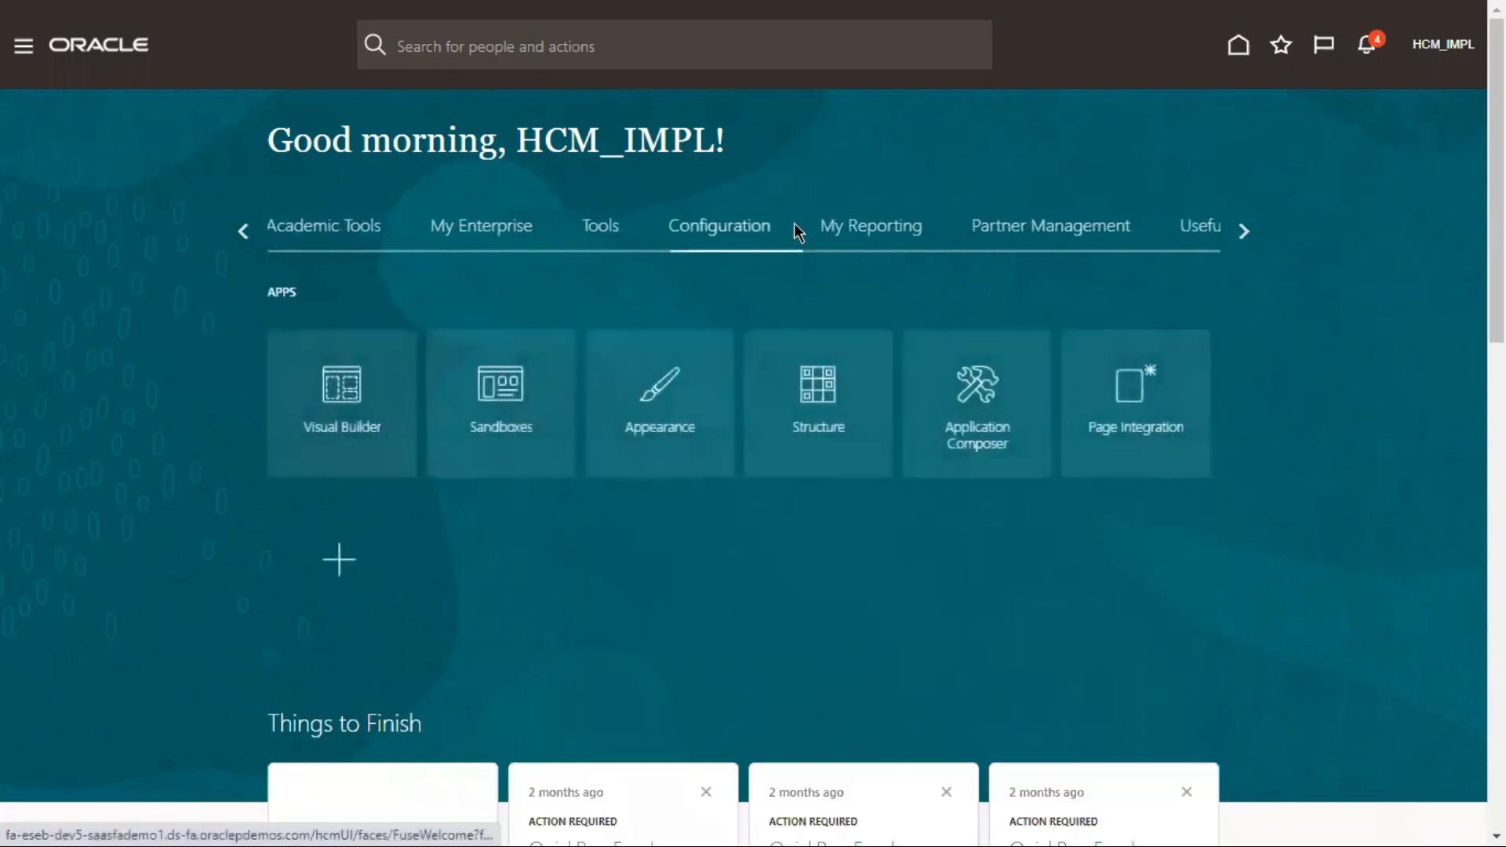
{"action": "left_click", "coordinate": [497, 400]}
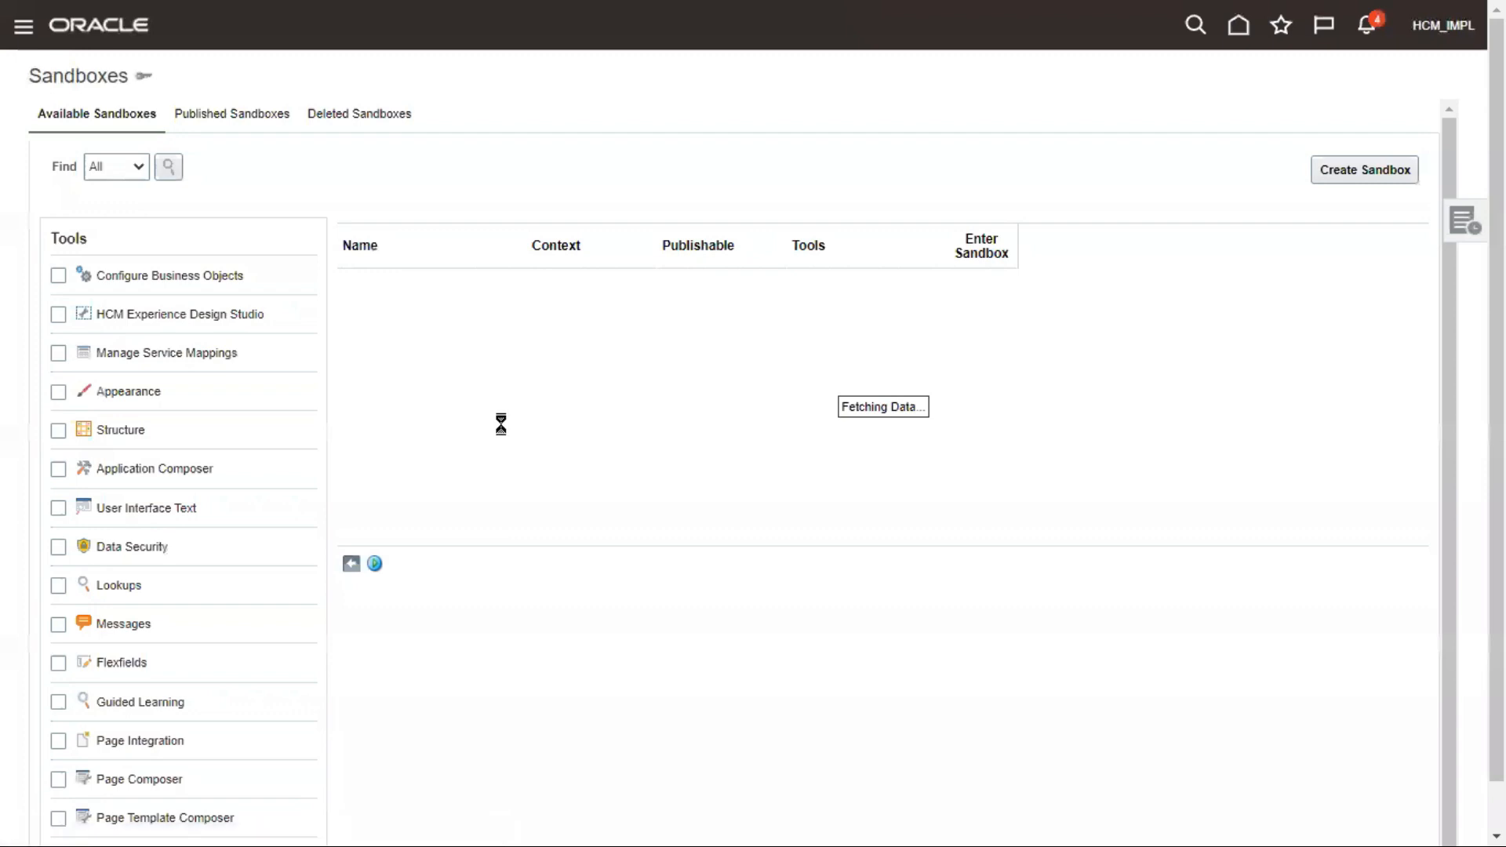
{"action": "left_click", "coordinate": [1336, 171]}
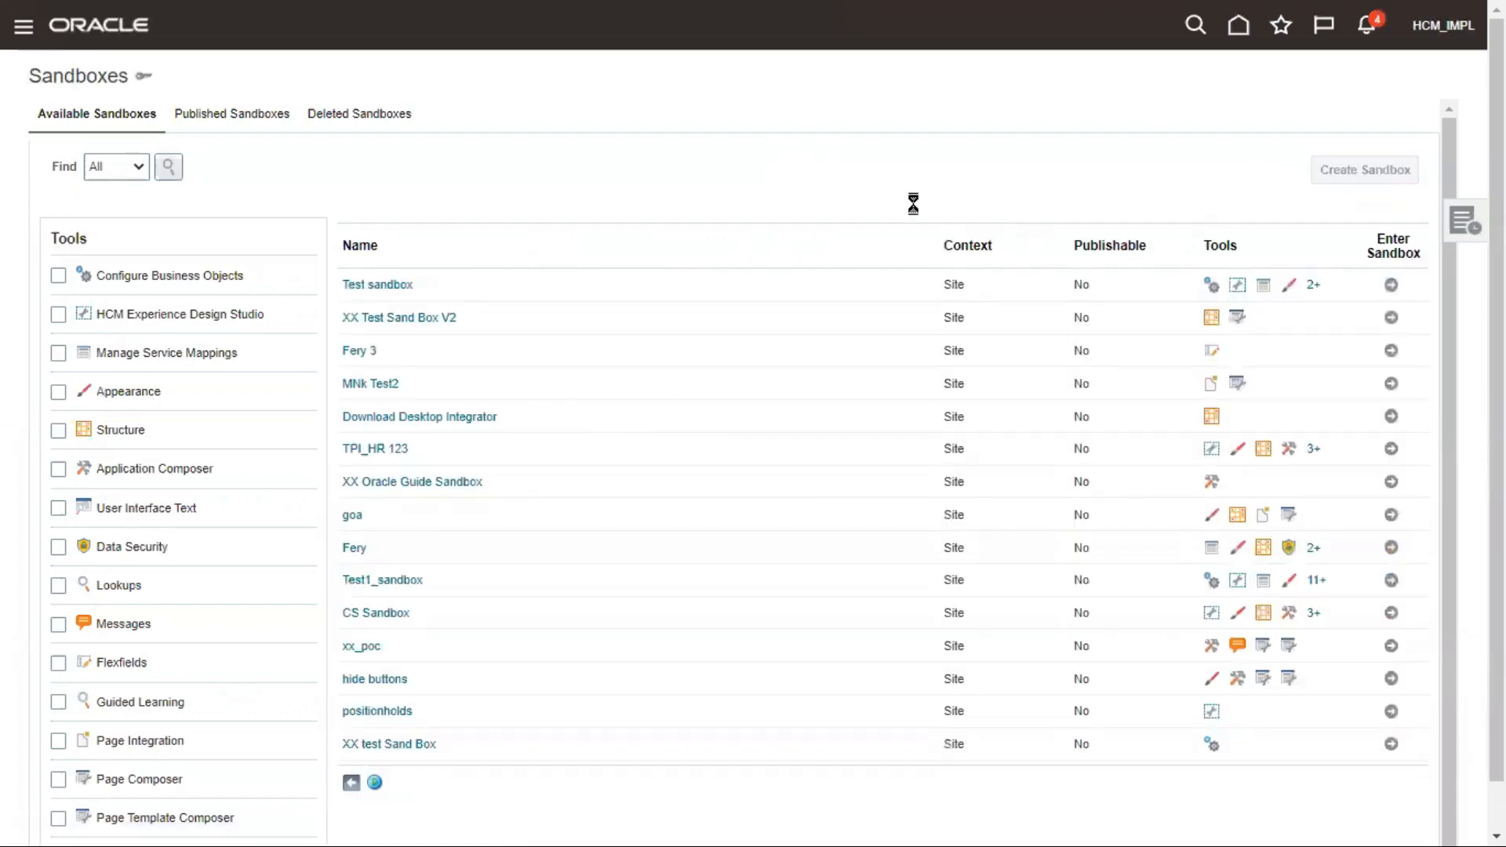
Step: Name the new sandbox User Interface Text
{"action": "left_click", "coordinate": [329, 137]}
{"action": "type", "text": "User In"}
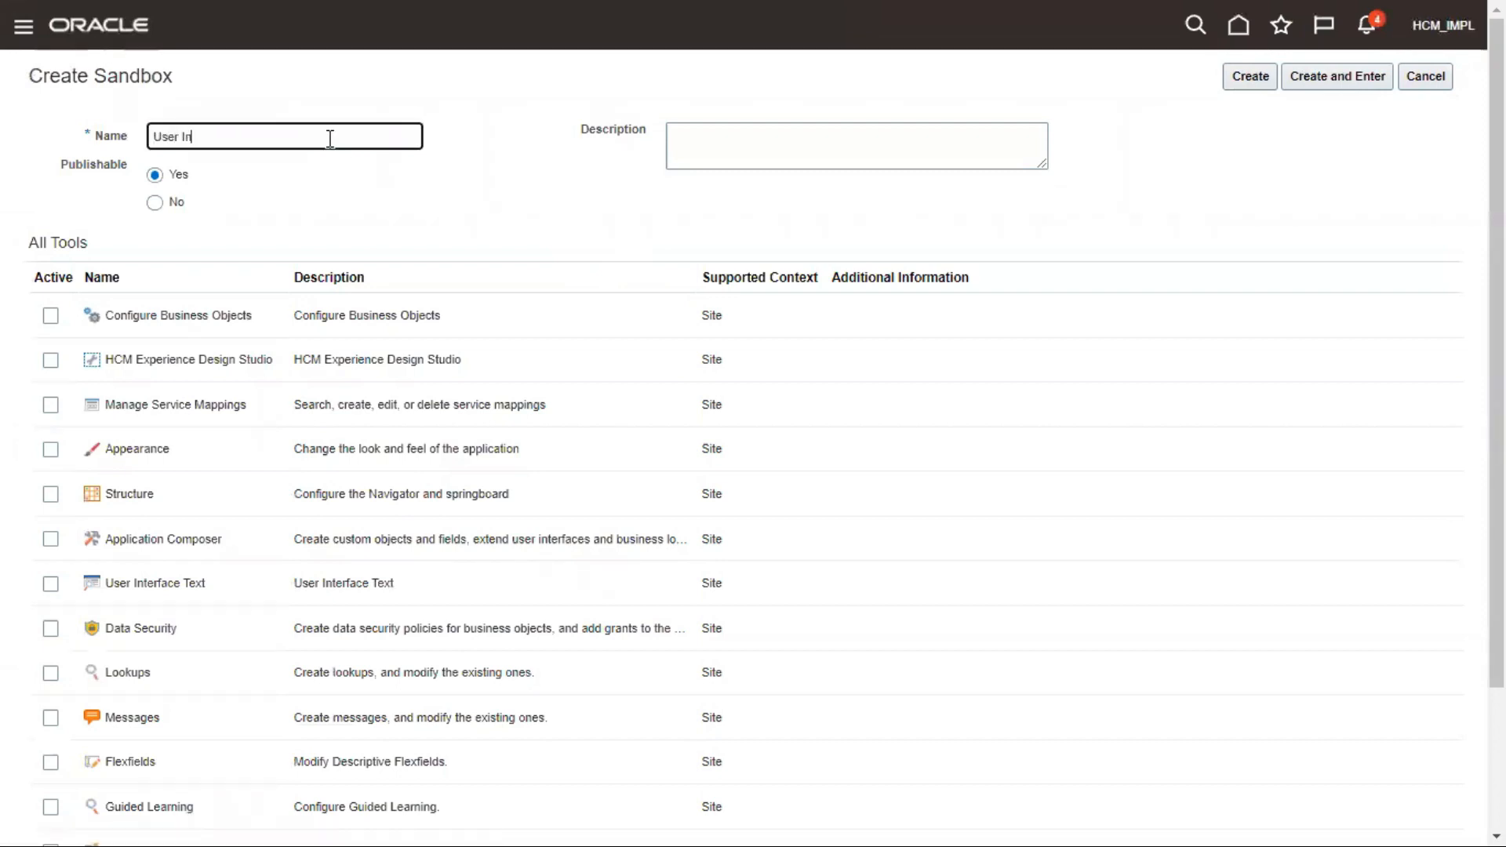
{"action": "type", "text": "terface Text"}
{"action": "left_click_drag", "start_coordinate": [269, 138], "coordinate": [153, 136]}
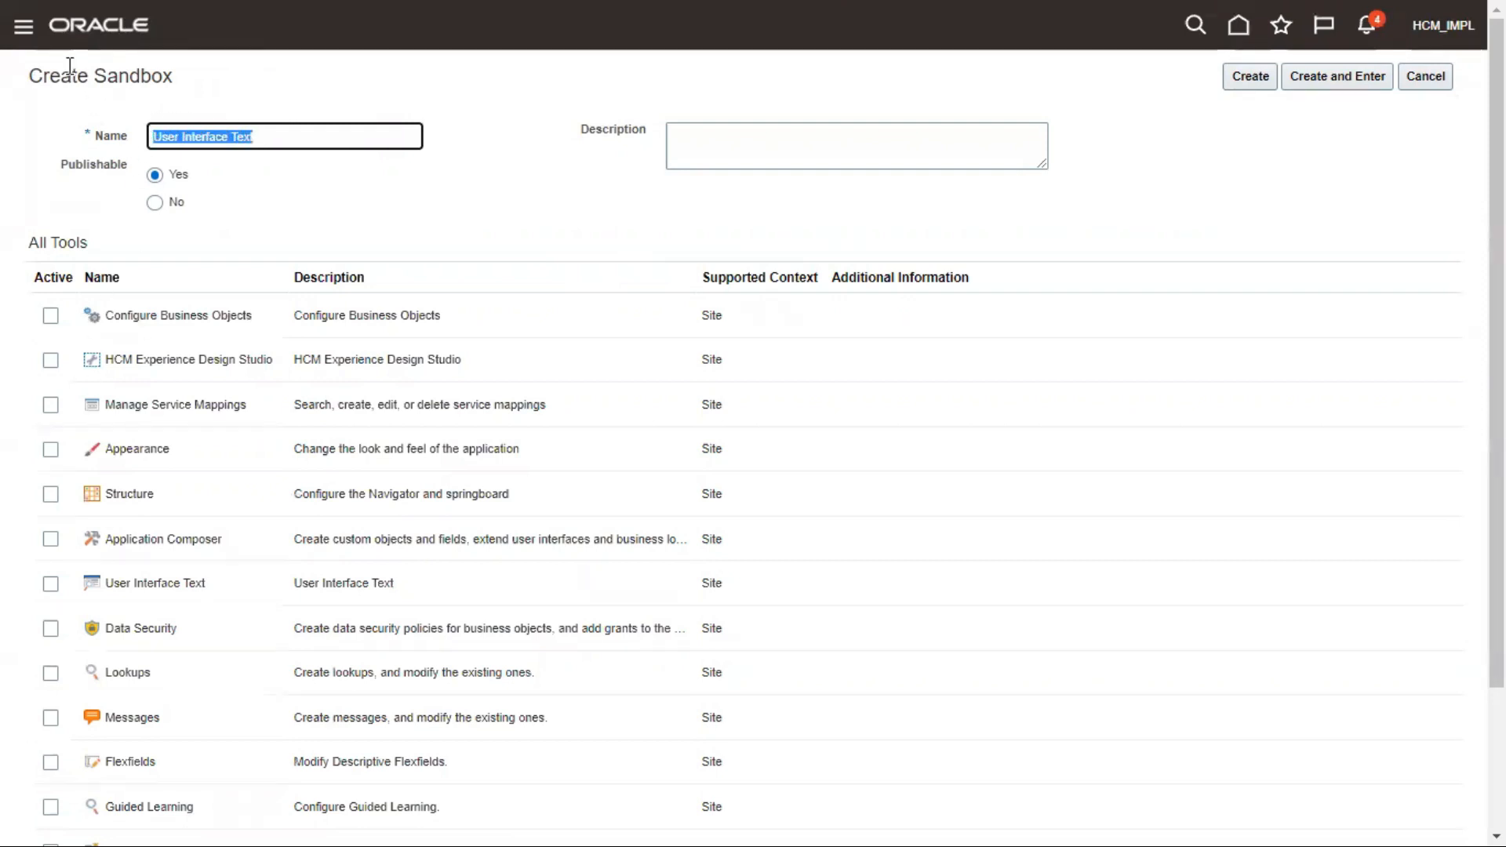
{"action": "left_click_drag", "start_coordinate": [94, 75], "coordinate": [170, 75]}
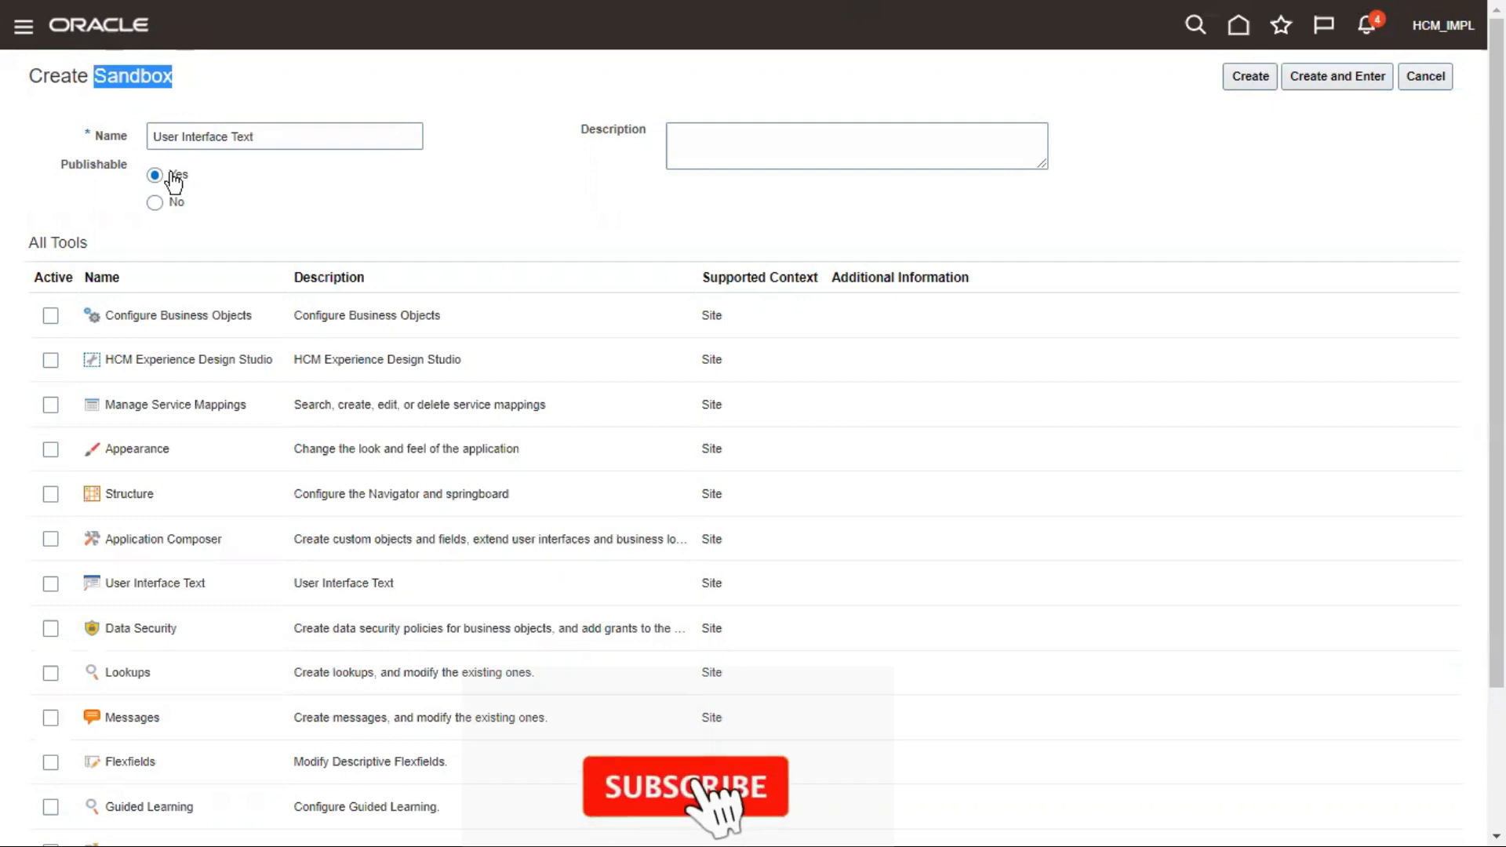
{"action": "left_click", "coordinate": [491, 220]}
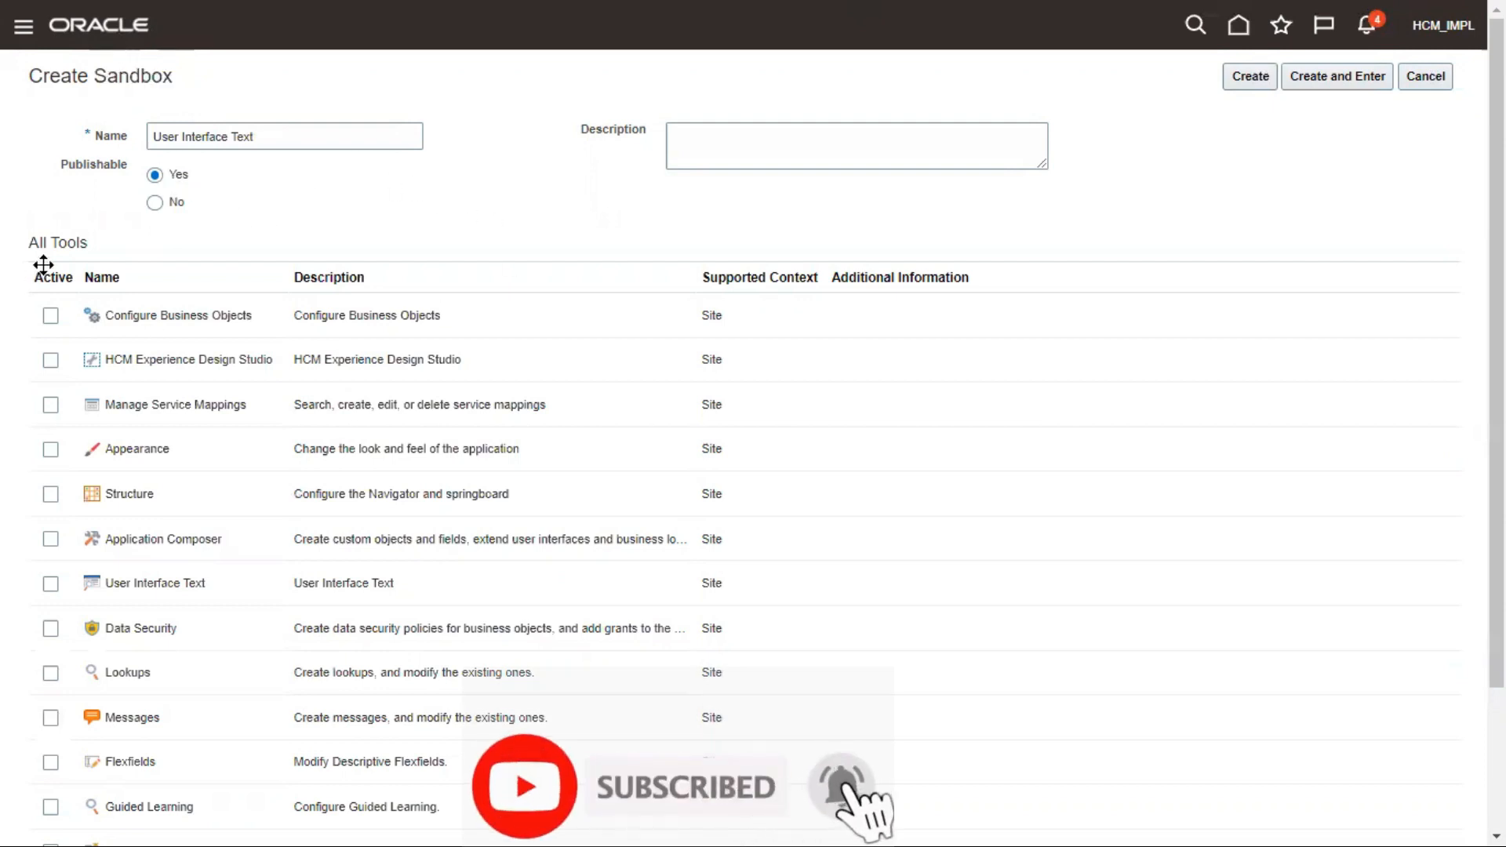
Step: Activate the User Interface Text tool for the sandbox, and create and enter the sandbox
{"action": "left_click_drag", "start_coordinate": [32, 241], "coordinate": [88, 236]}
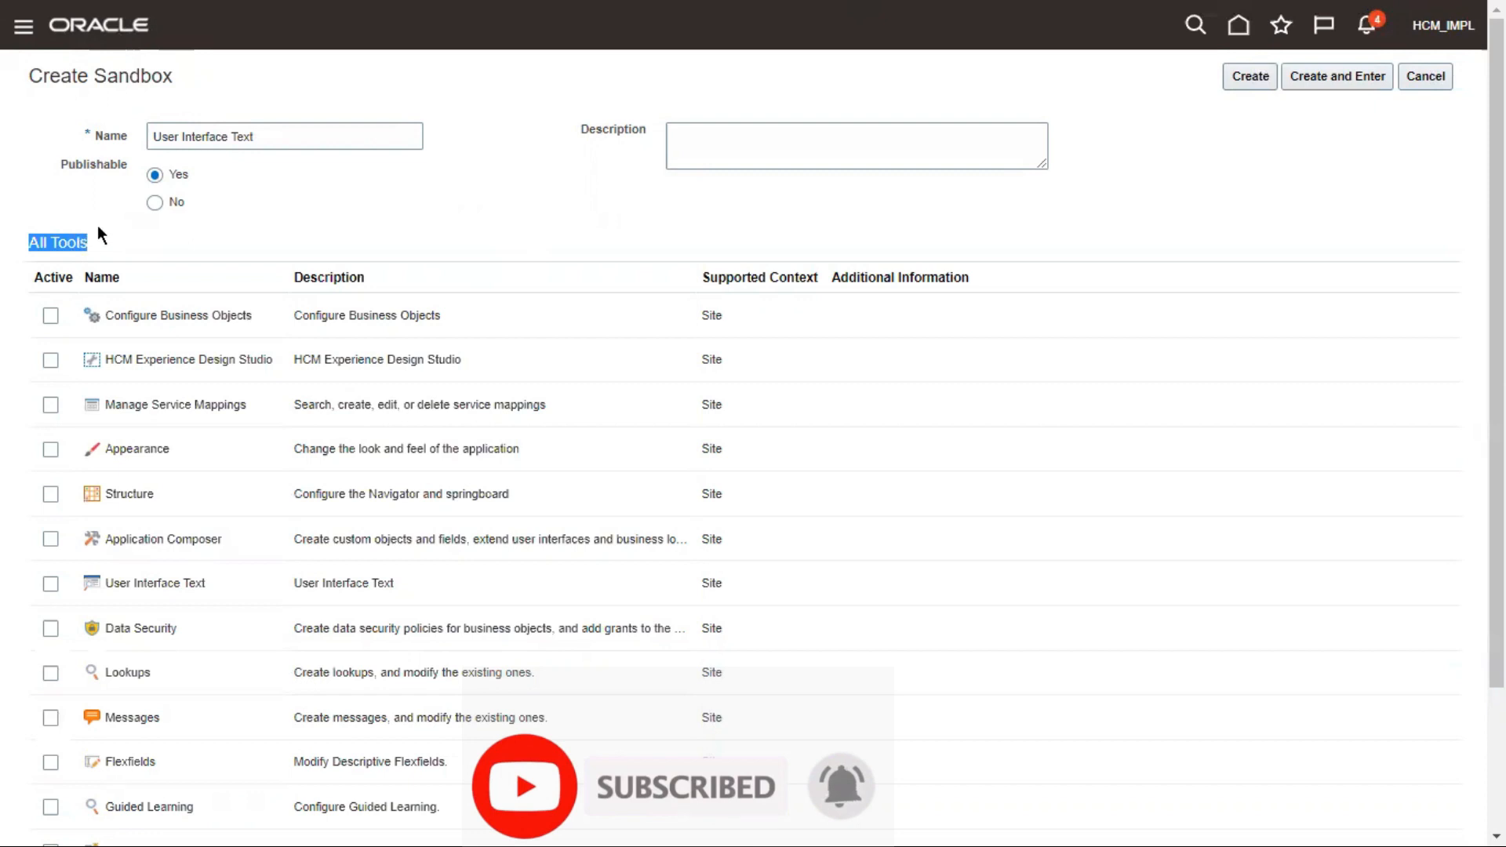
{"action": "left_click_drag", "start_coordinate": [94, 79], "coordinate": [186, 78]}
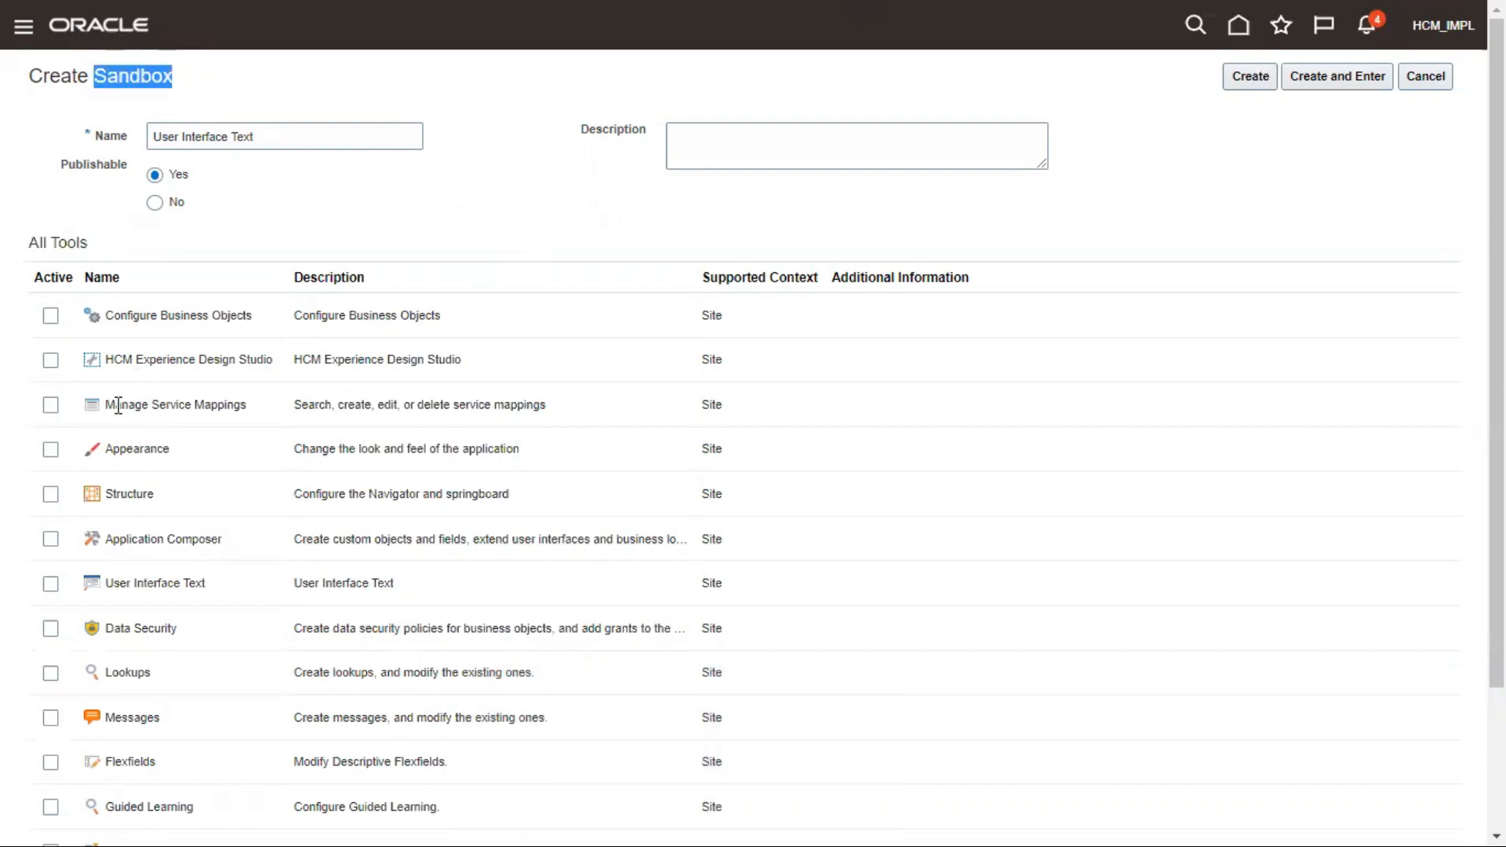
{"action": "left_click", "coordinate": [50, 584]}
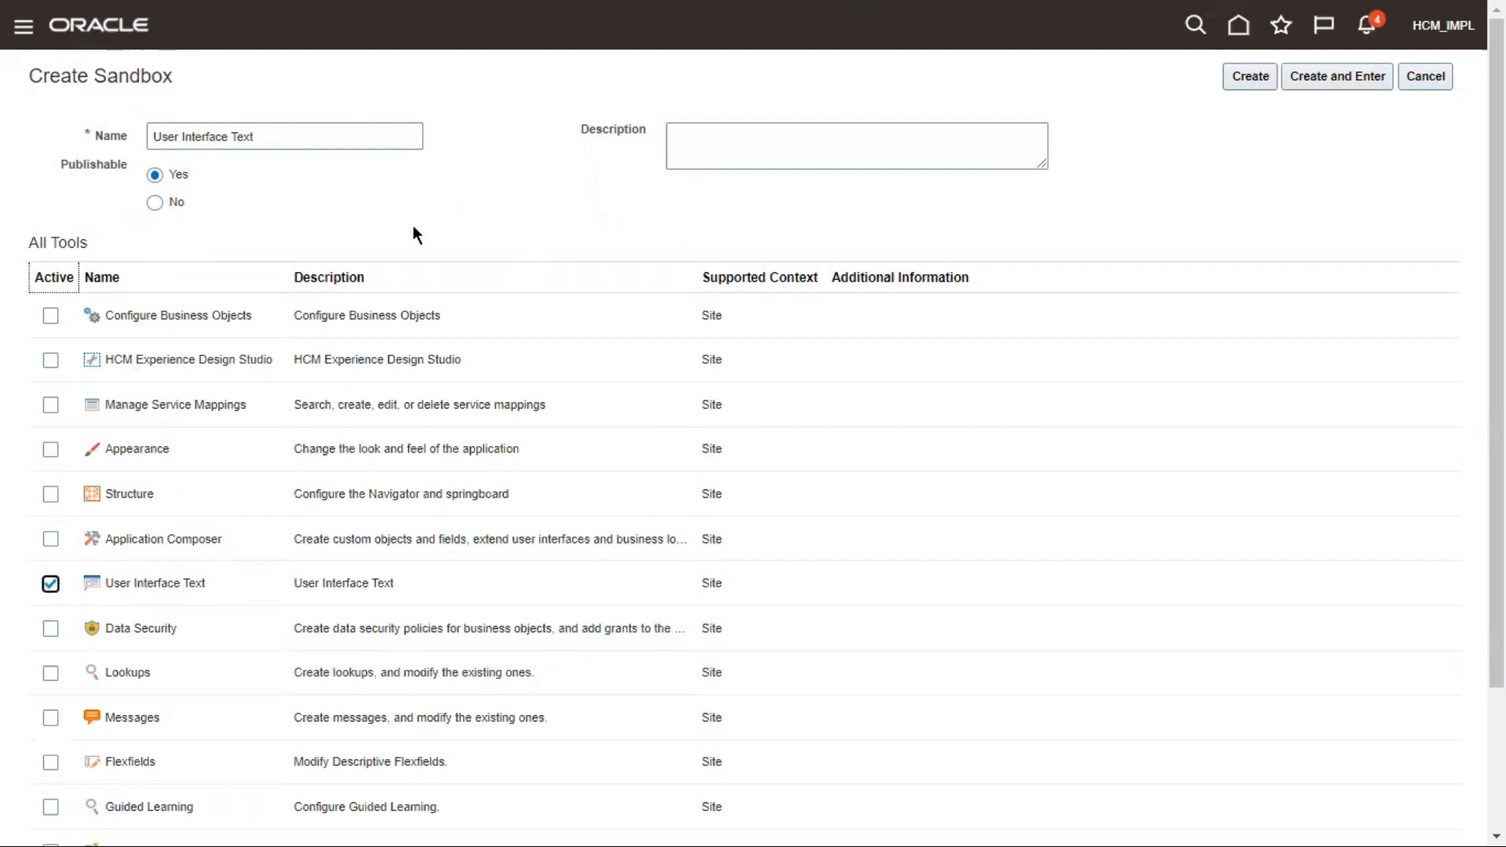
{"action": "left_click", "coordinate": [1352, 77]}
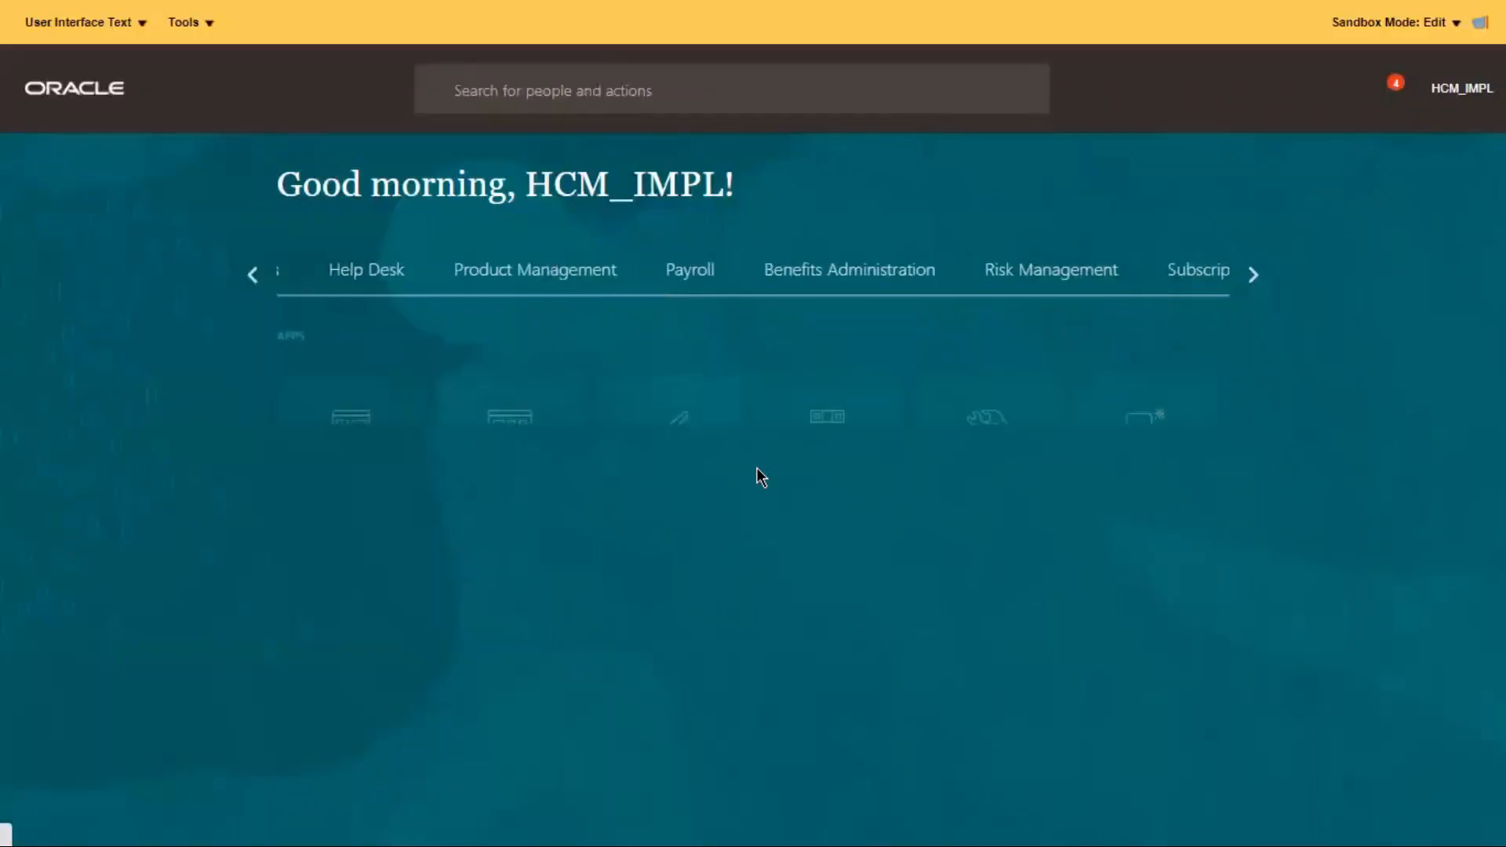
Step: Open Hire an Employee from New Person in My Client Groups, examine the Person Number label, and leave the form without saving
{"action": "left_click", "coordinate": [243, 273]}
{"action": "left_click", "coordinate": [243, 274]}
{"action": "left_click", "coordinate": [243, 274]}
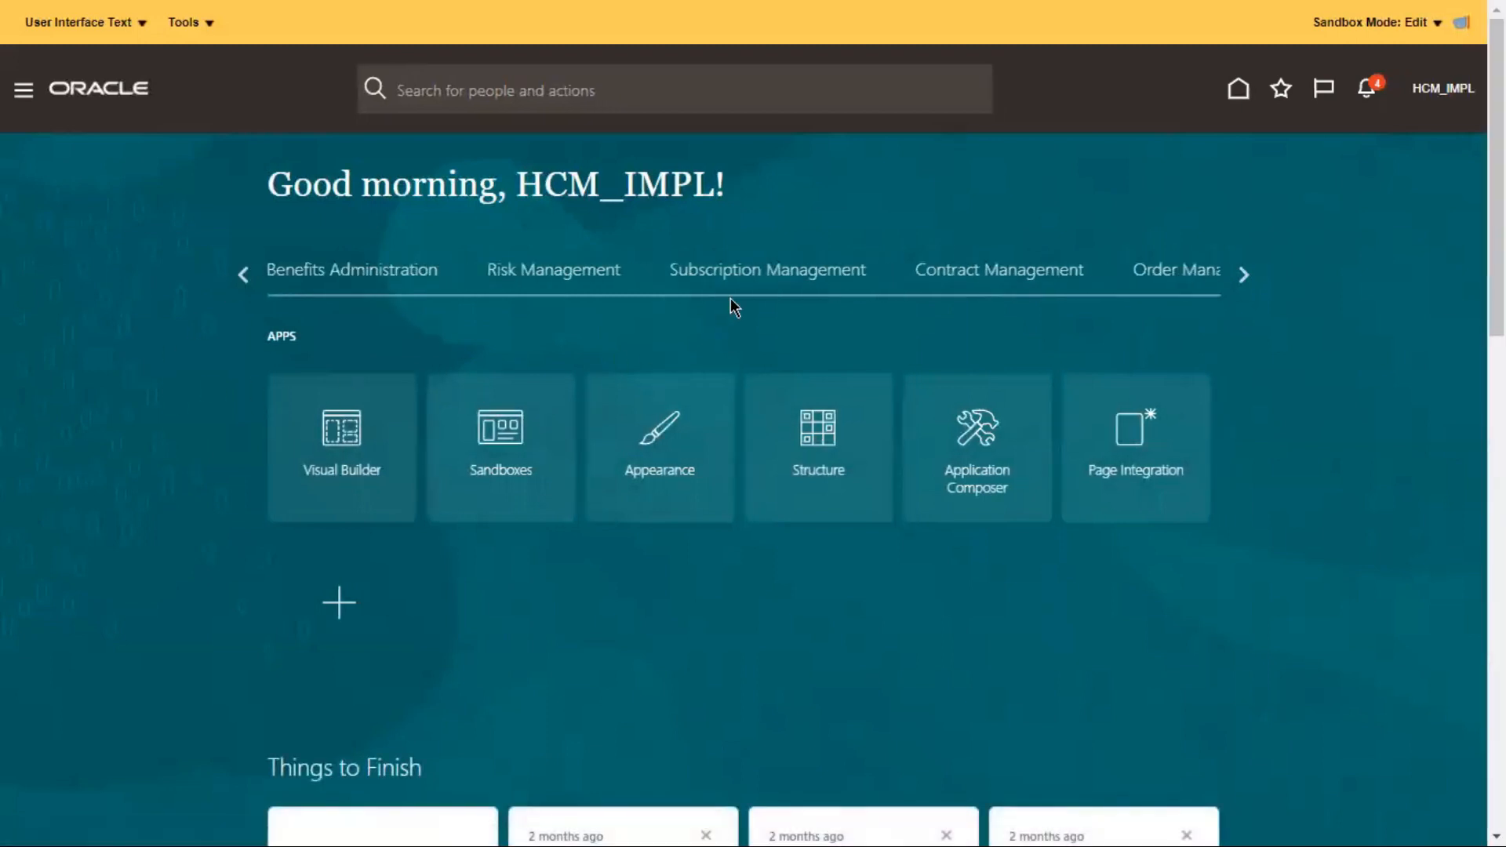
{"action": "left_click", "coordinate": [237, 276]}
{"action": "left_click", "coordinate": [649, 282]}
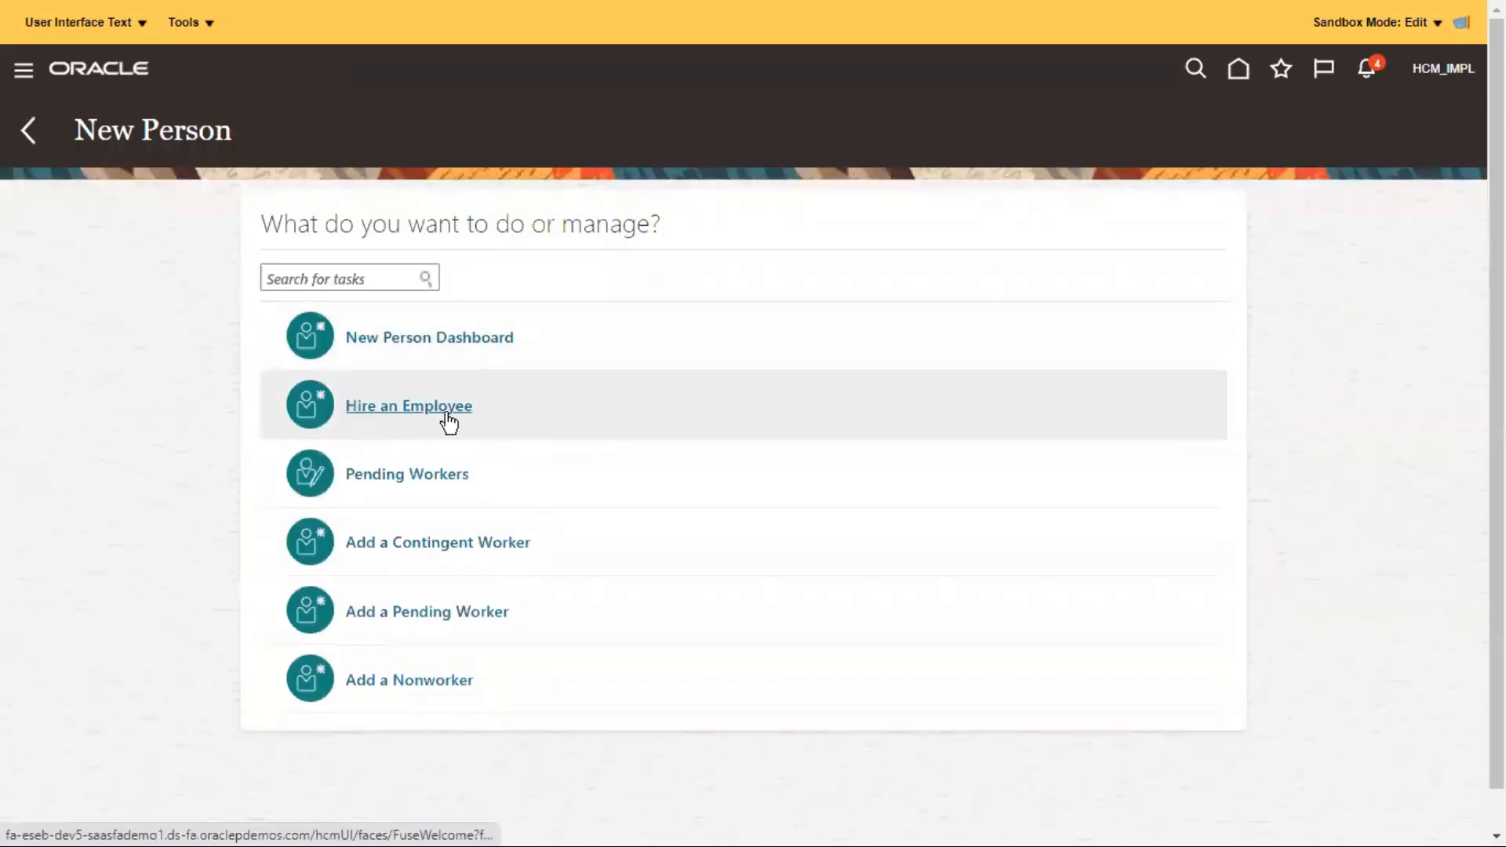
{"action": "left_click", "coordinate": [448, 424]}
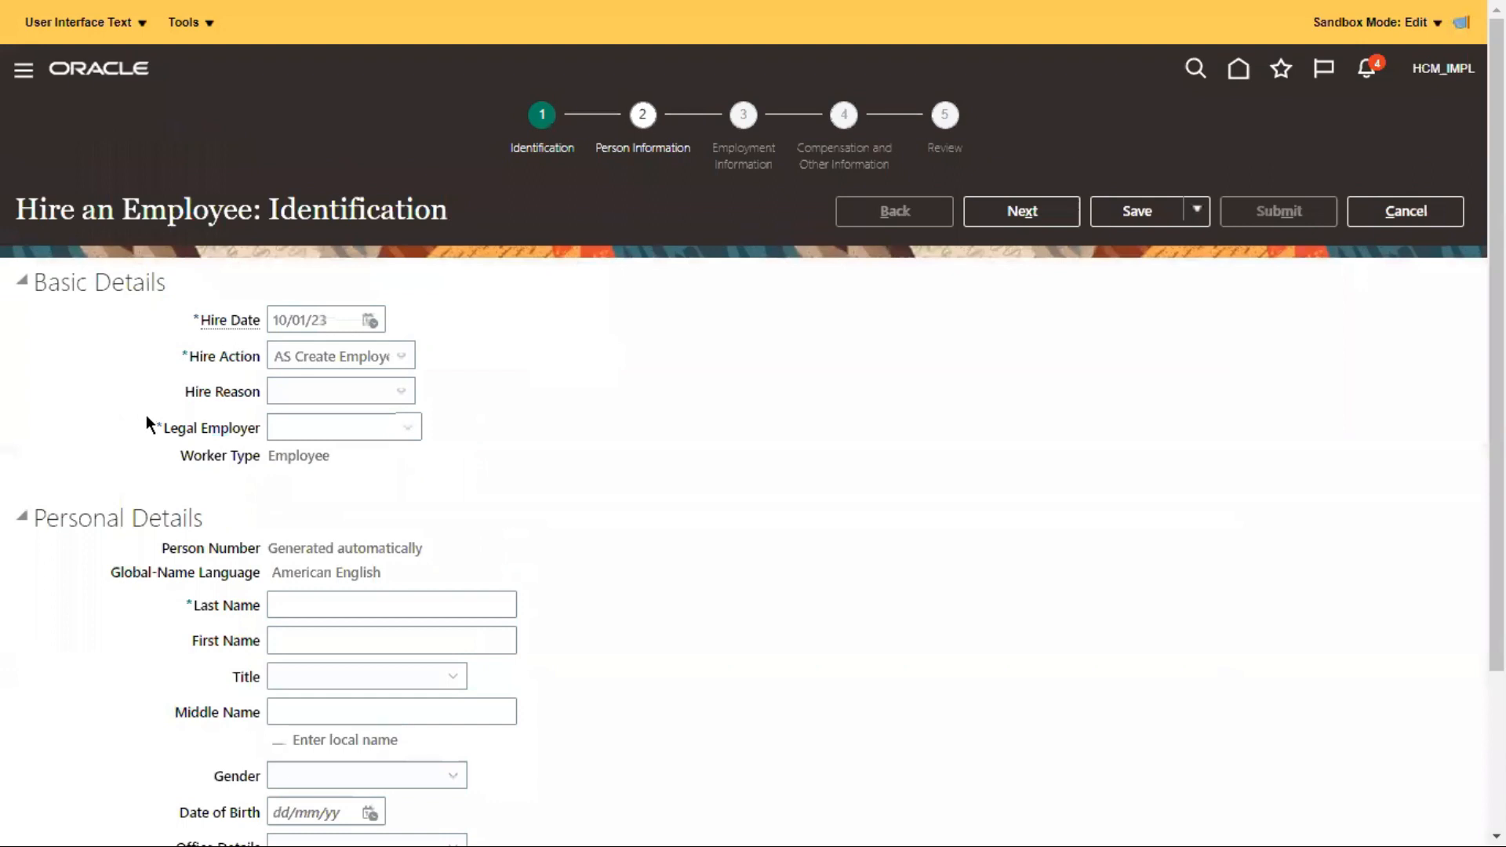
{"action": "left_click_drag", "start_coordinate": [161, 547], "coordinate": [255, 548]}
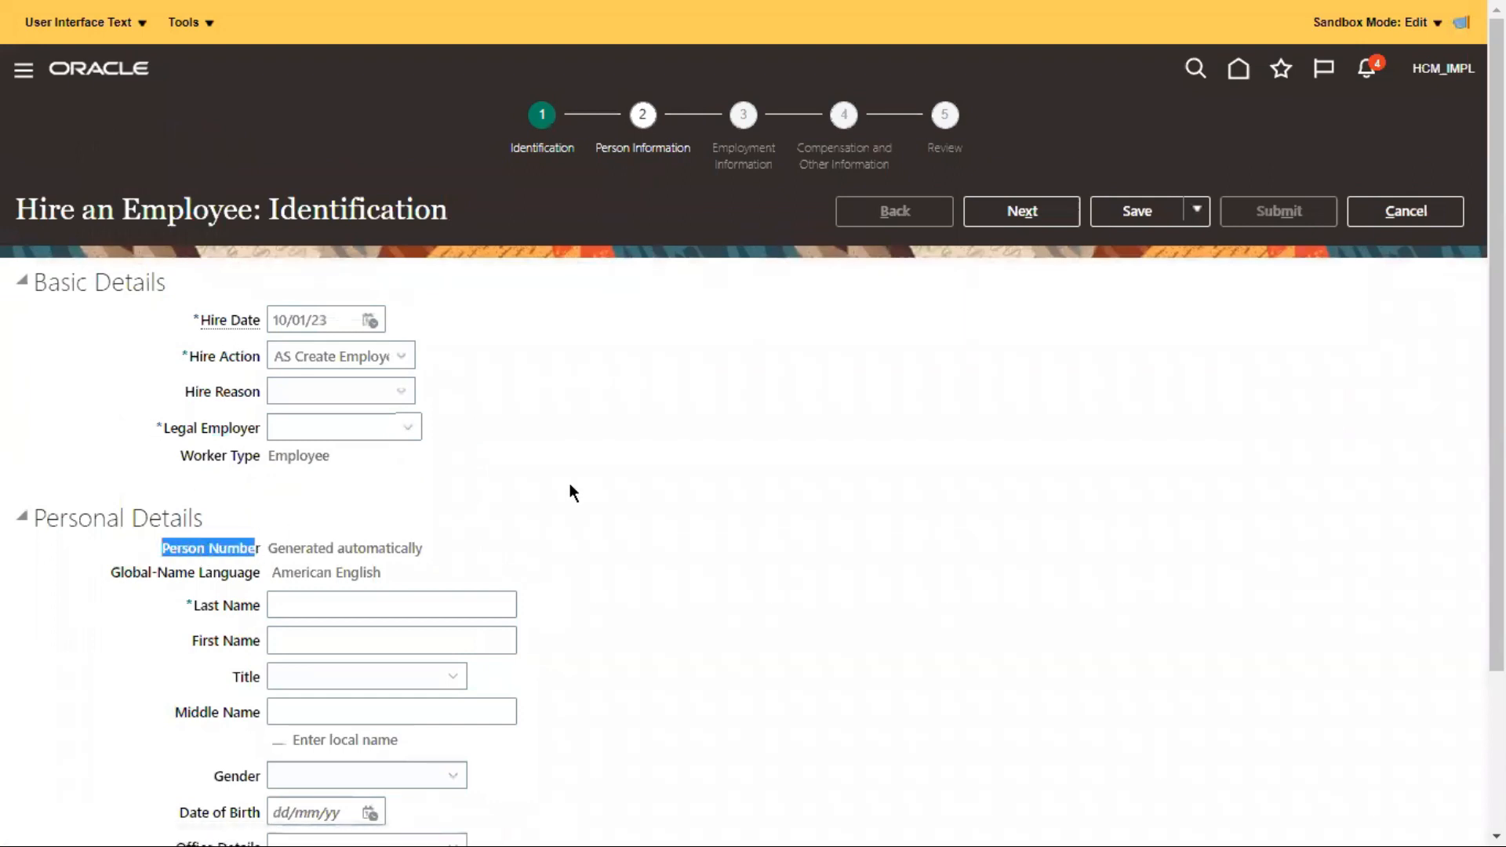
{"action": "left_click", "coordinate": [1390, 223]}
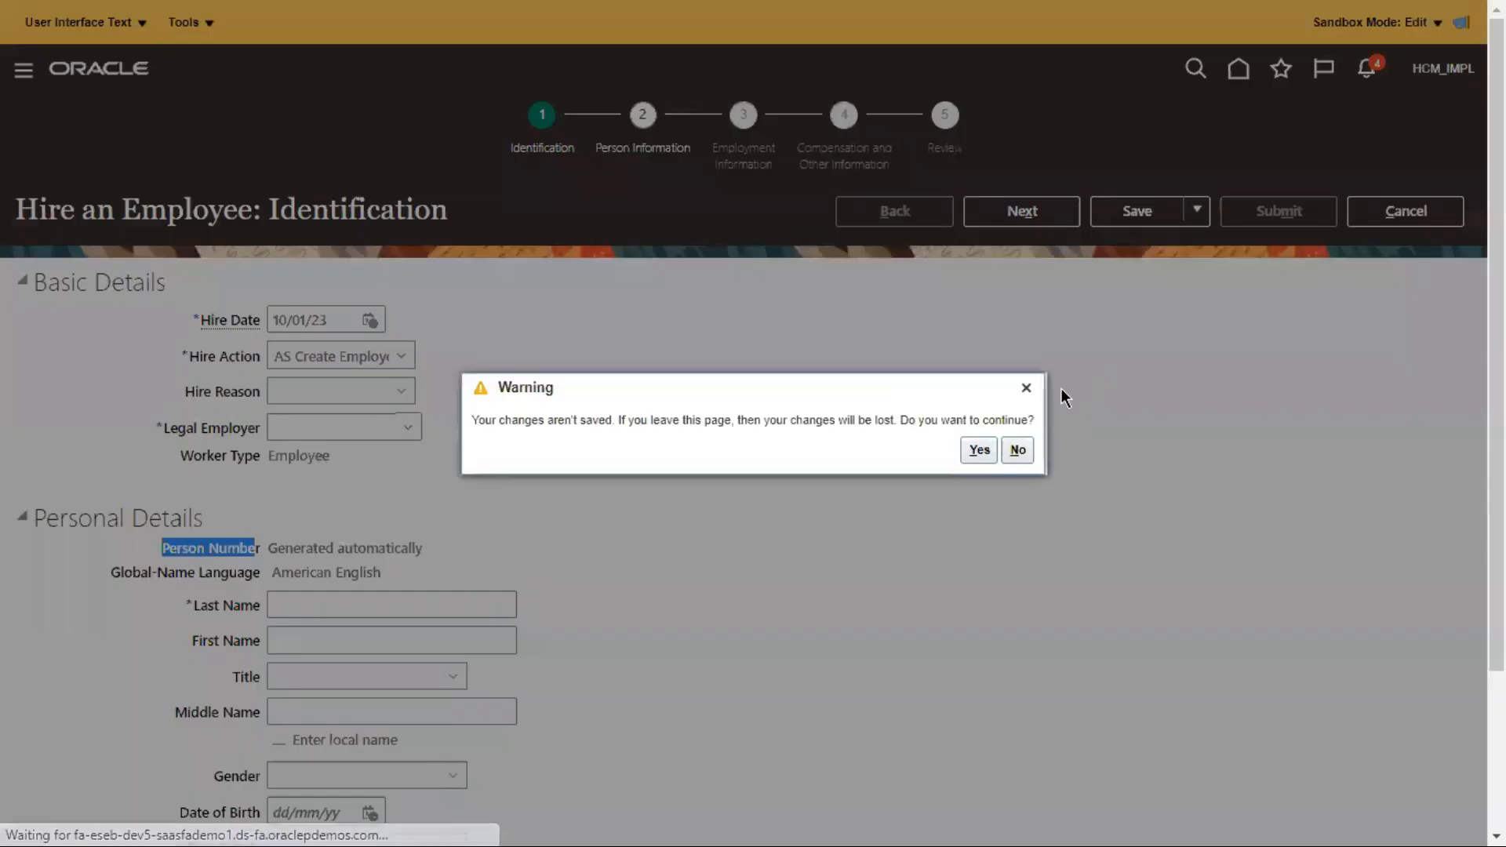
{"action": "left_click", "coordinate": [977, 451]}
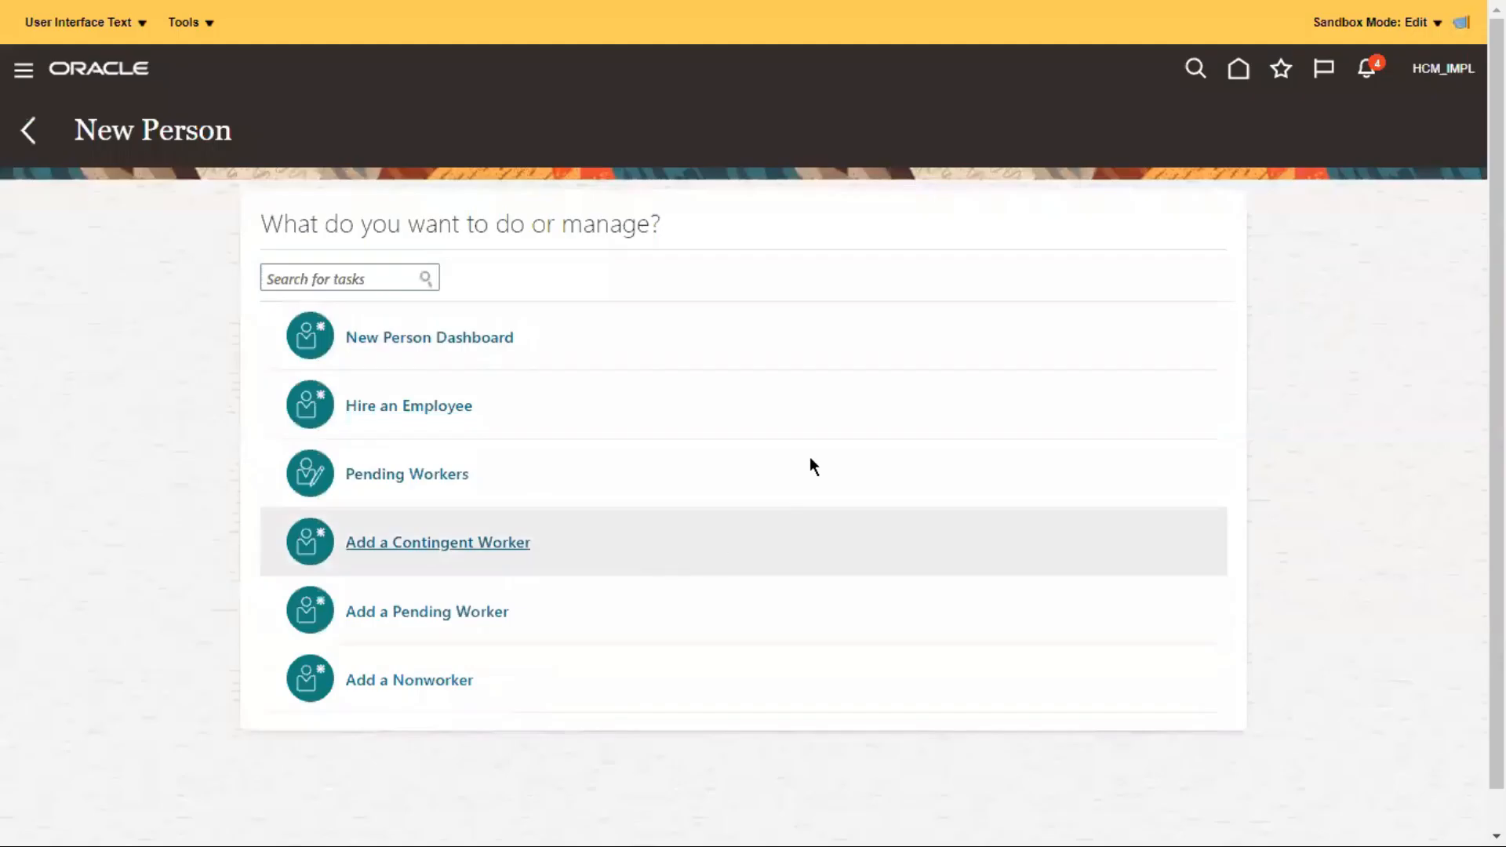
Step: Open Person Management from the home page and search for an employee by person number
{"action": "left_click", "coordinate": [861, 363]}
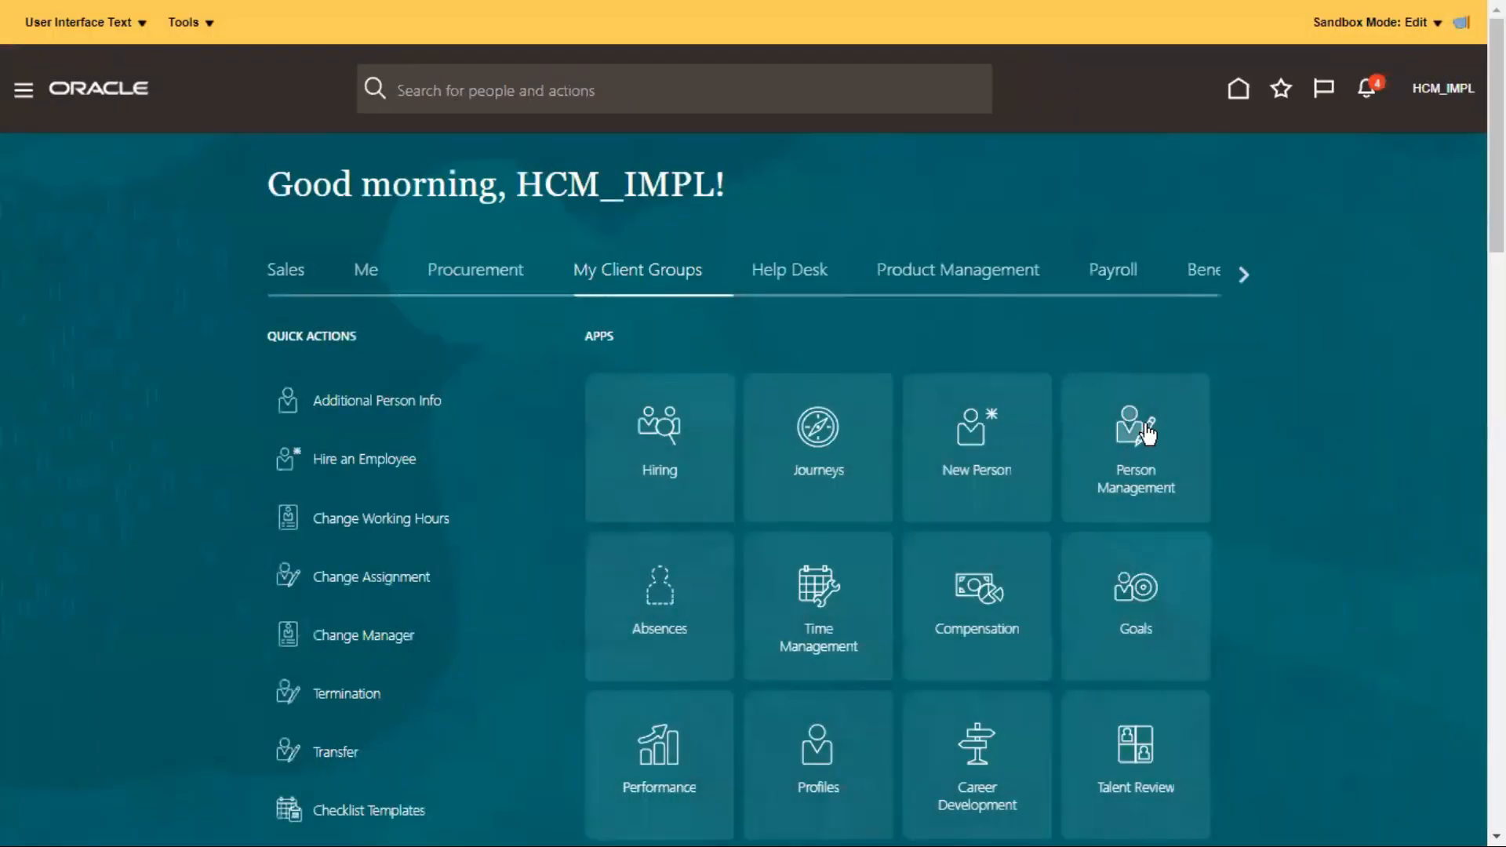
{"action": "left_click", "coordinate": [1139, 443]}
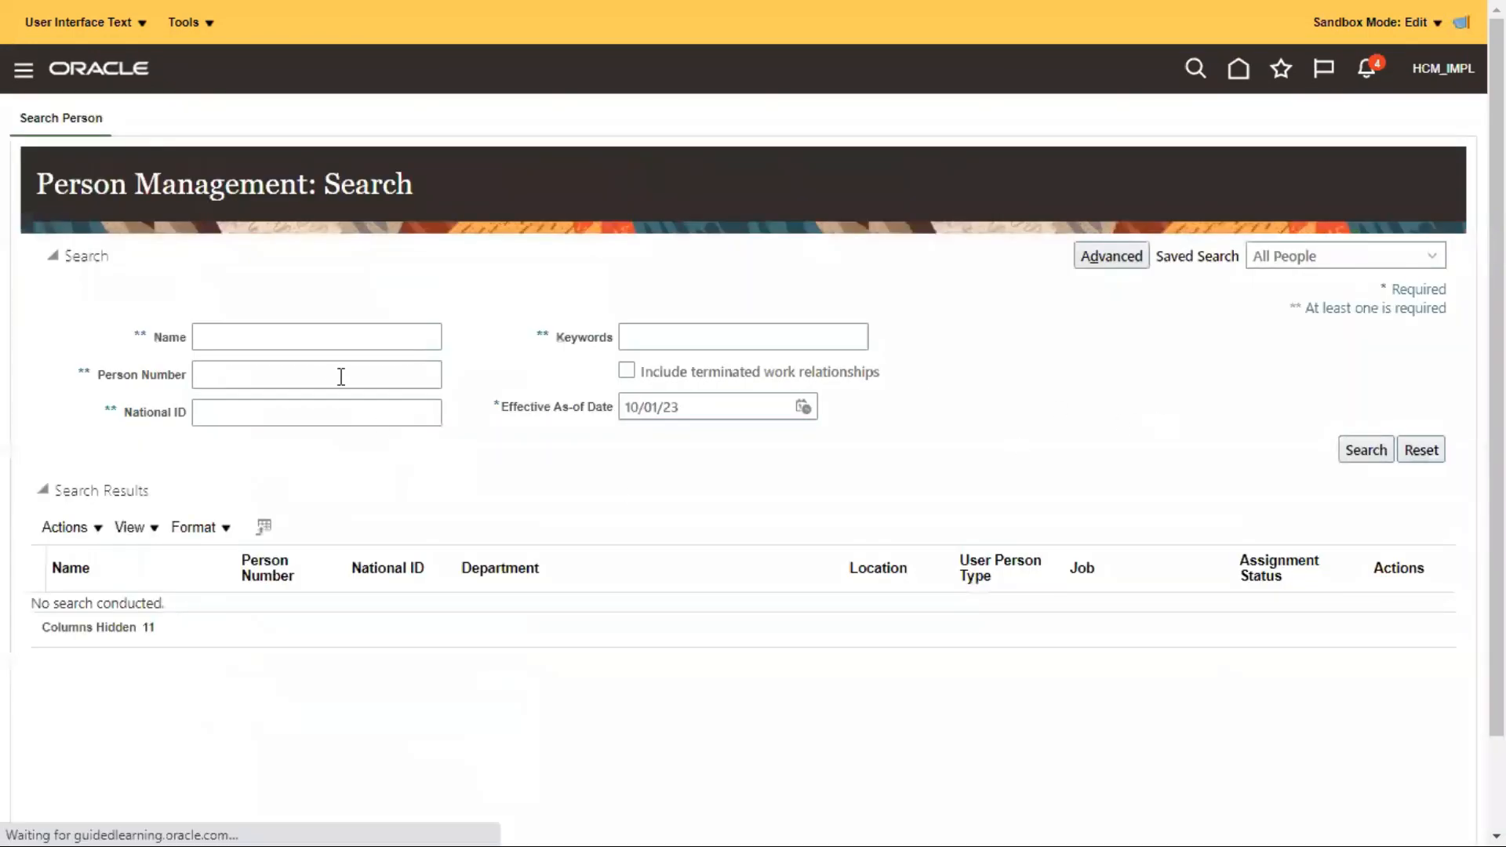
{"action": "left_click", "coordinate": [261, 376]}
{"action": "type", "text": "101"}
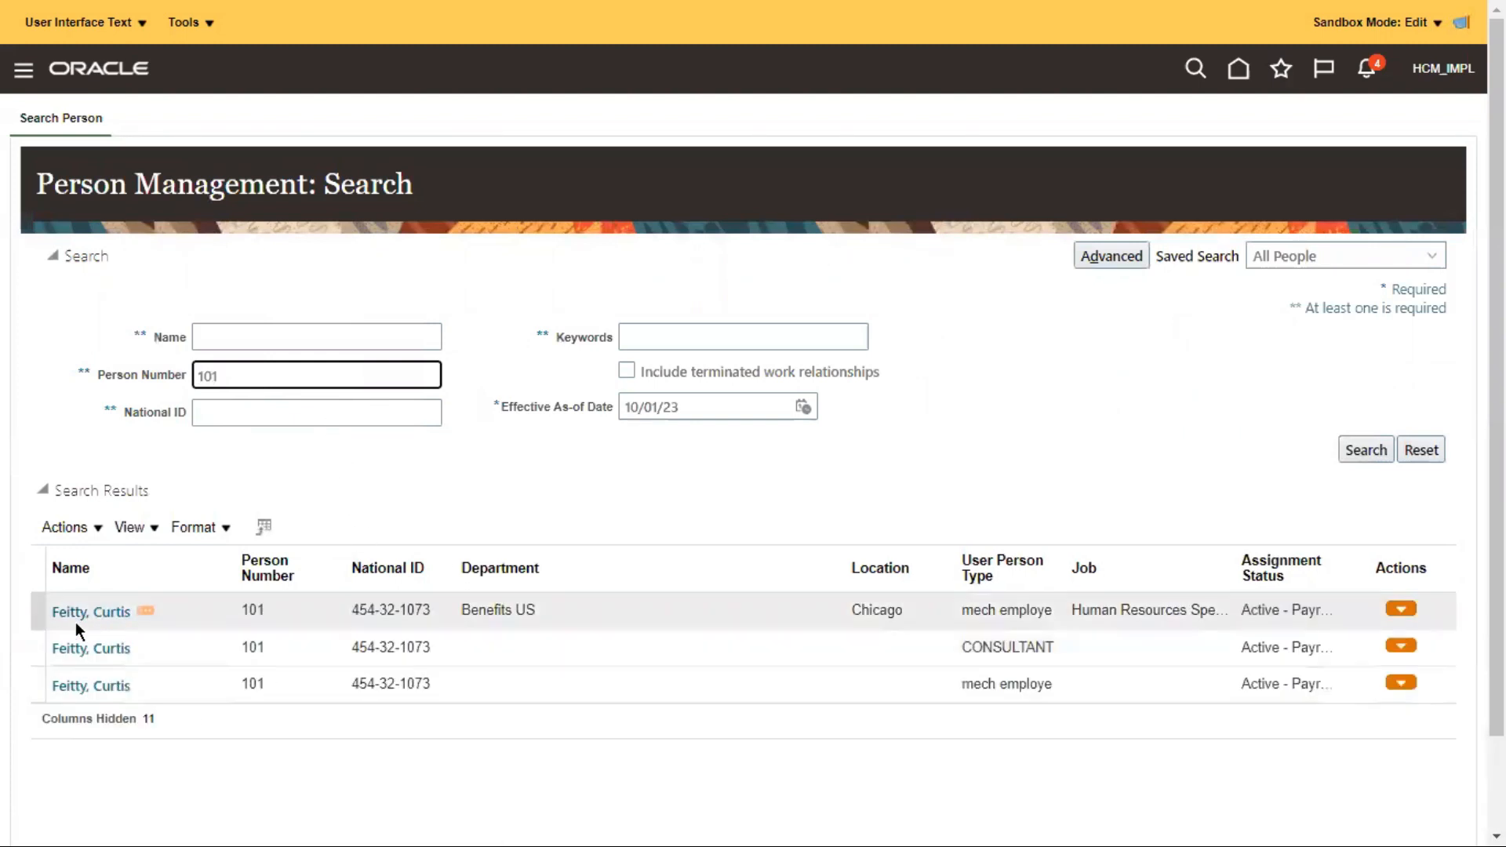
Step: Open the employee's first search result and examine the Person Number label in the record's header
{"action": "left_click", "coordinate": [75, 618]}
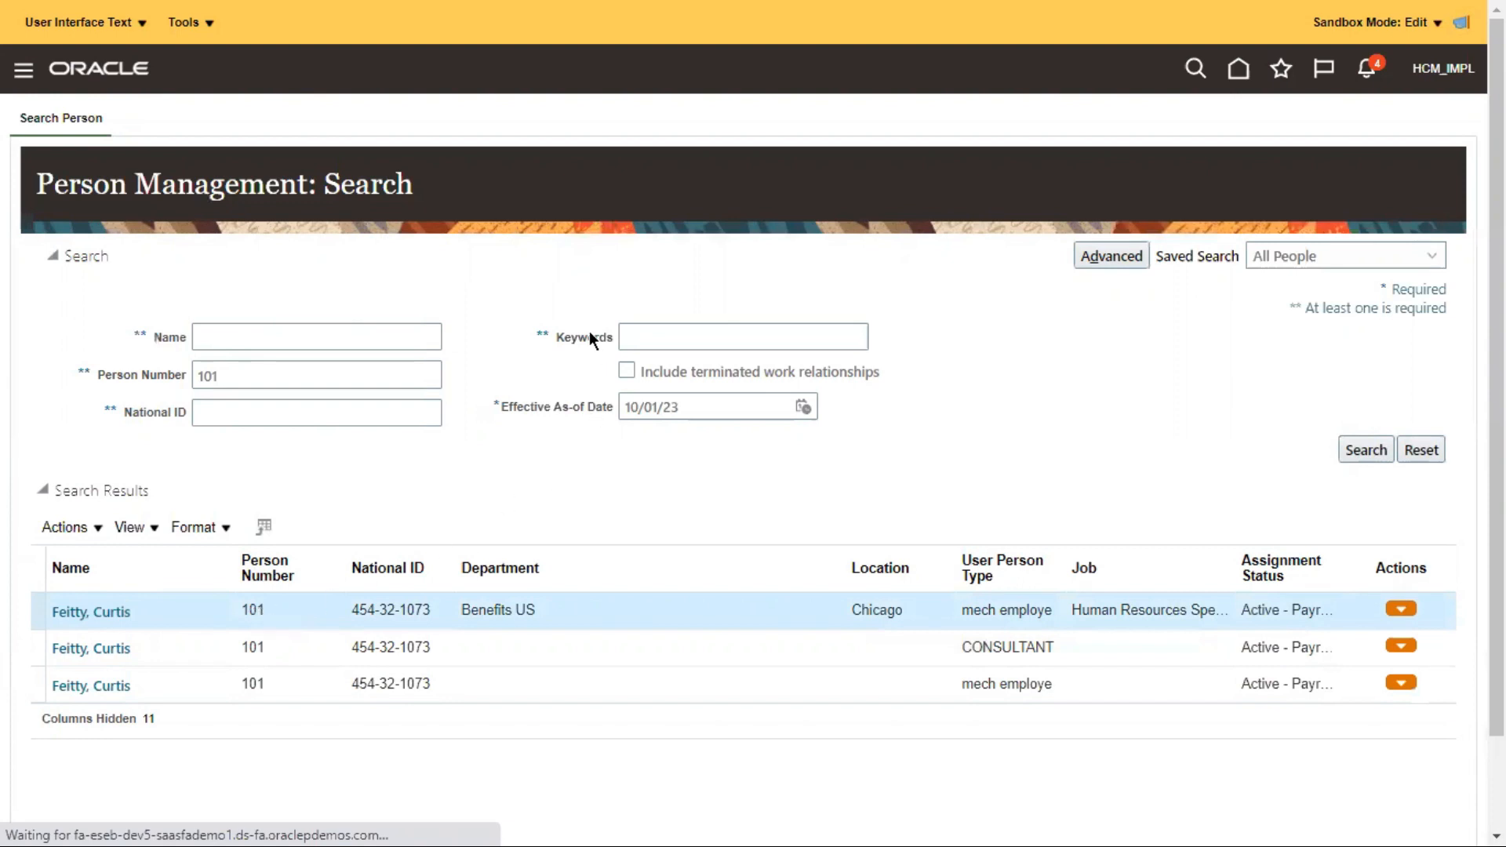
{"action": "scroll", "coordinate": [126, 553], "scroll_direction": "down", "scroll_amount": 2}
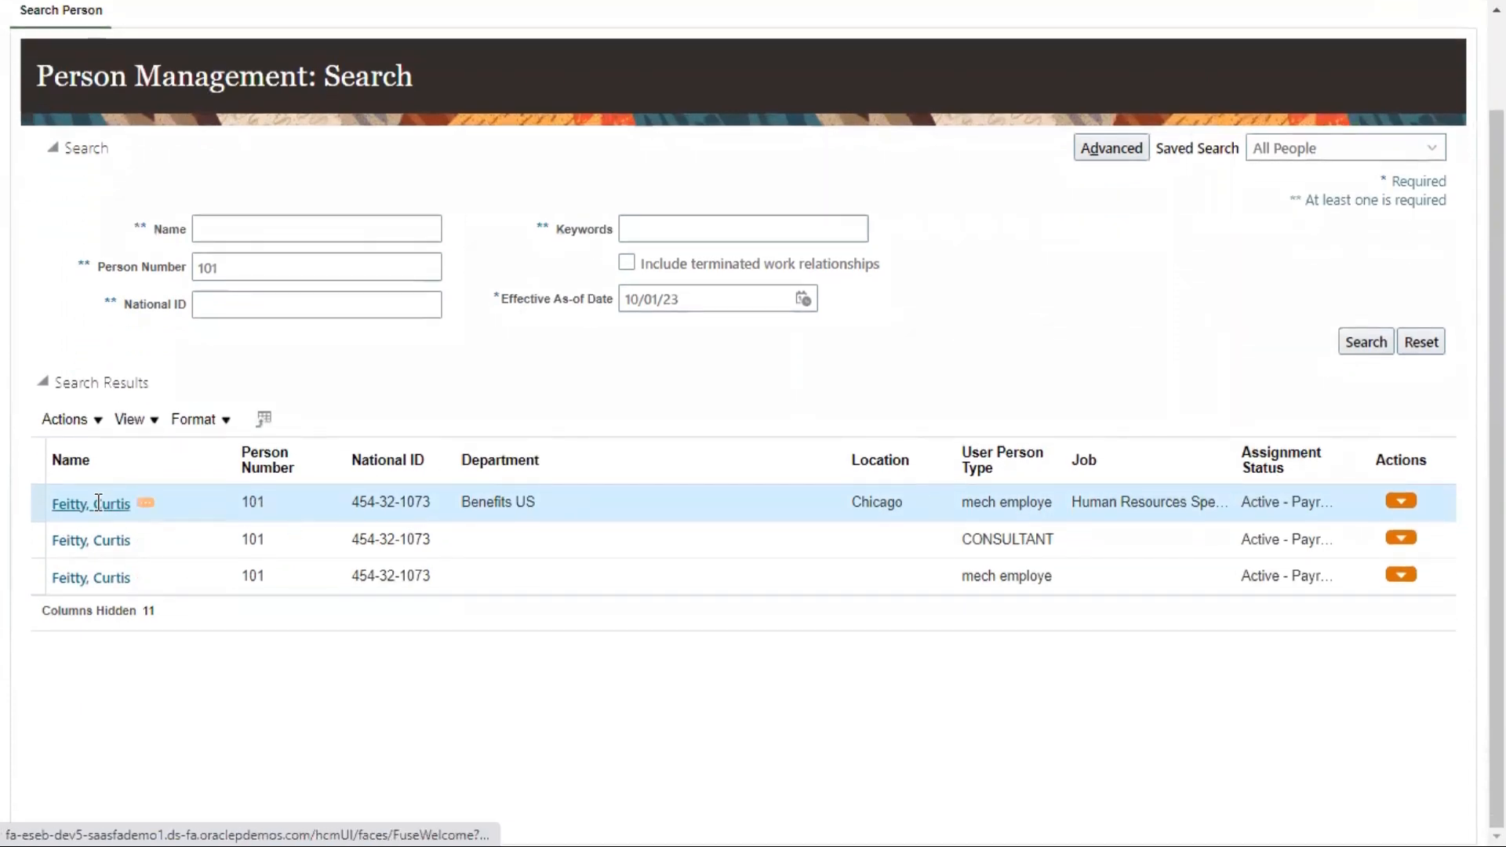
{"action": "scroll", "coordinate": [494, 430], "scroll_direction": "up", "scroll_amount": 2}
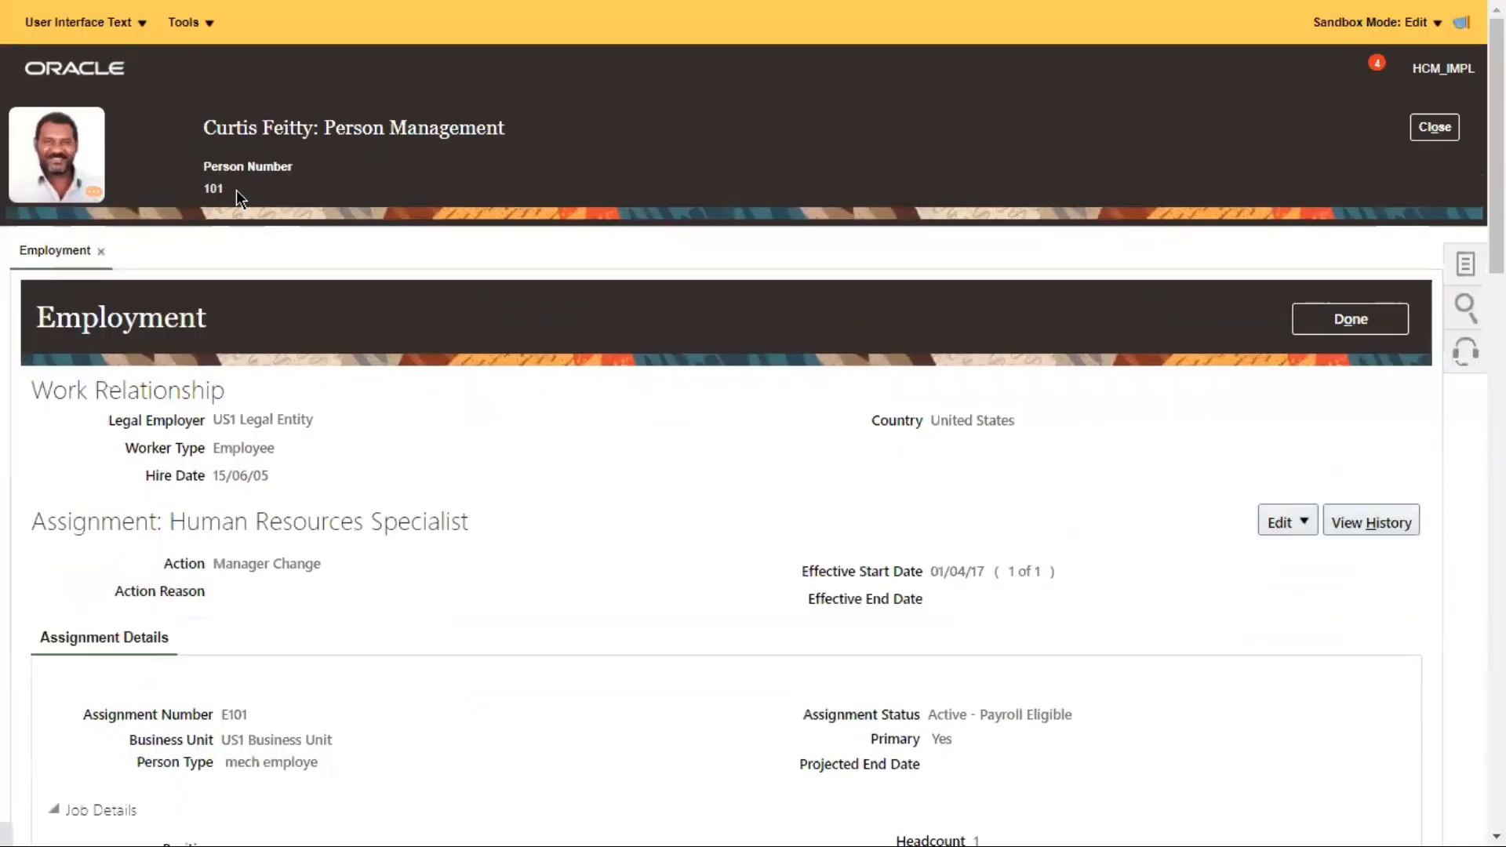
{"action": "left_click_drag", "start_coordinate": [201, 168], "coordinate": [290, 178]}
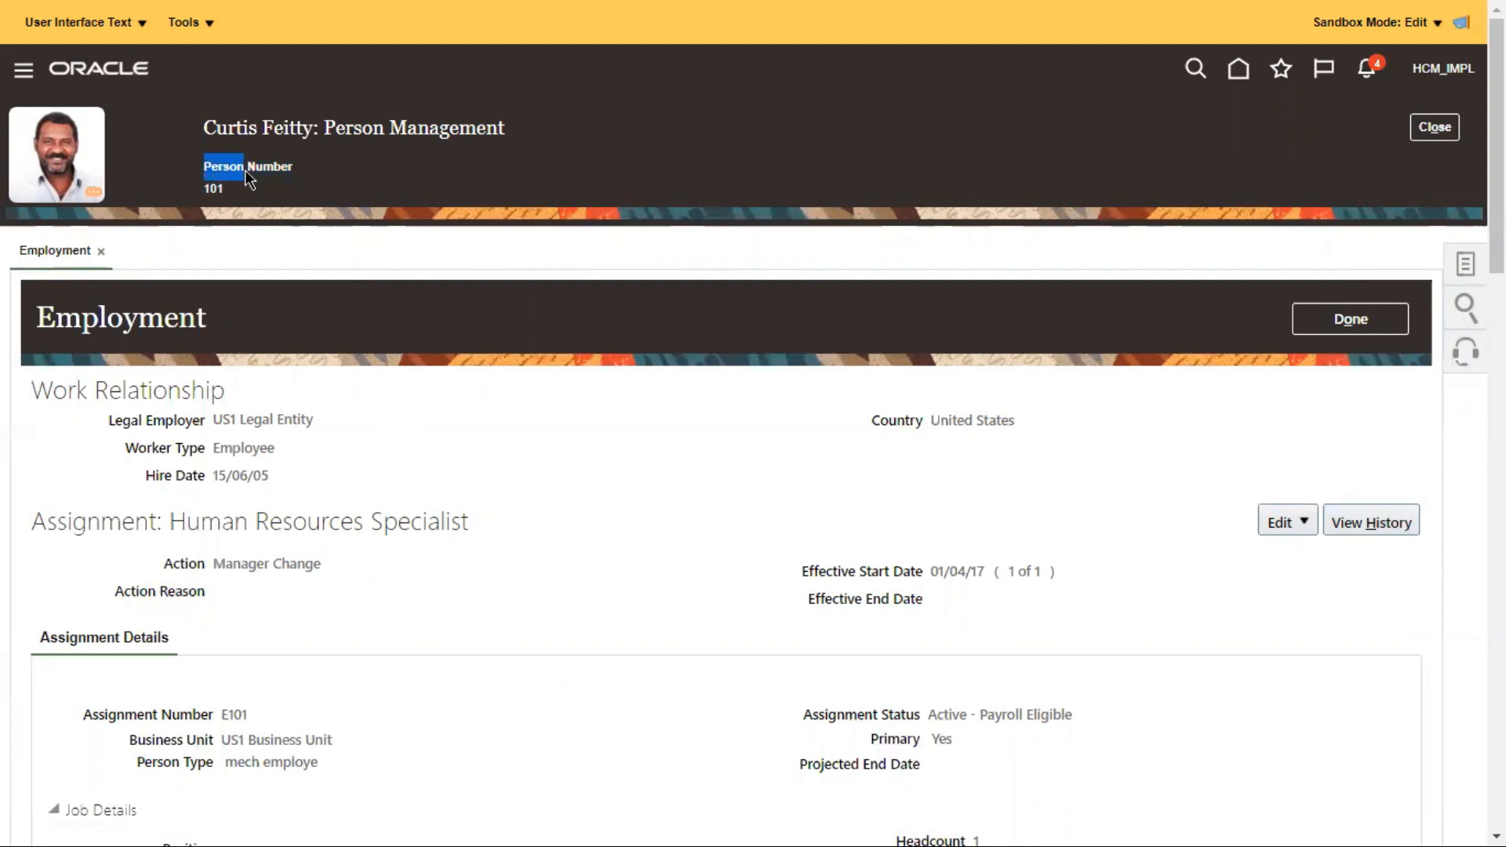
{"action": "left_click", "coordinate": [915, 566]}
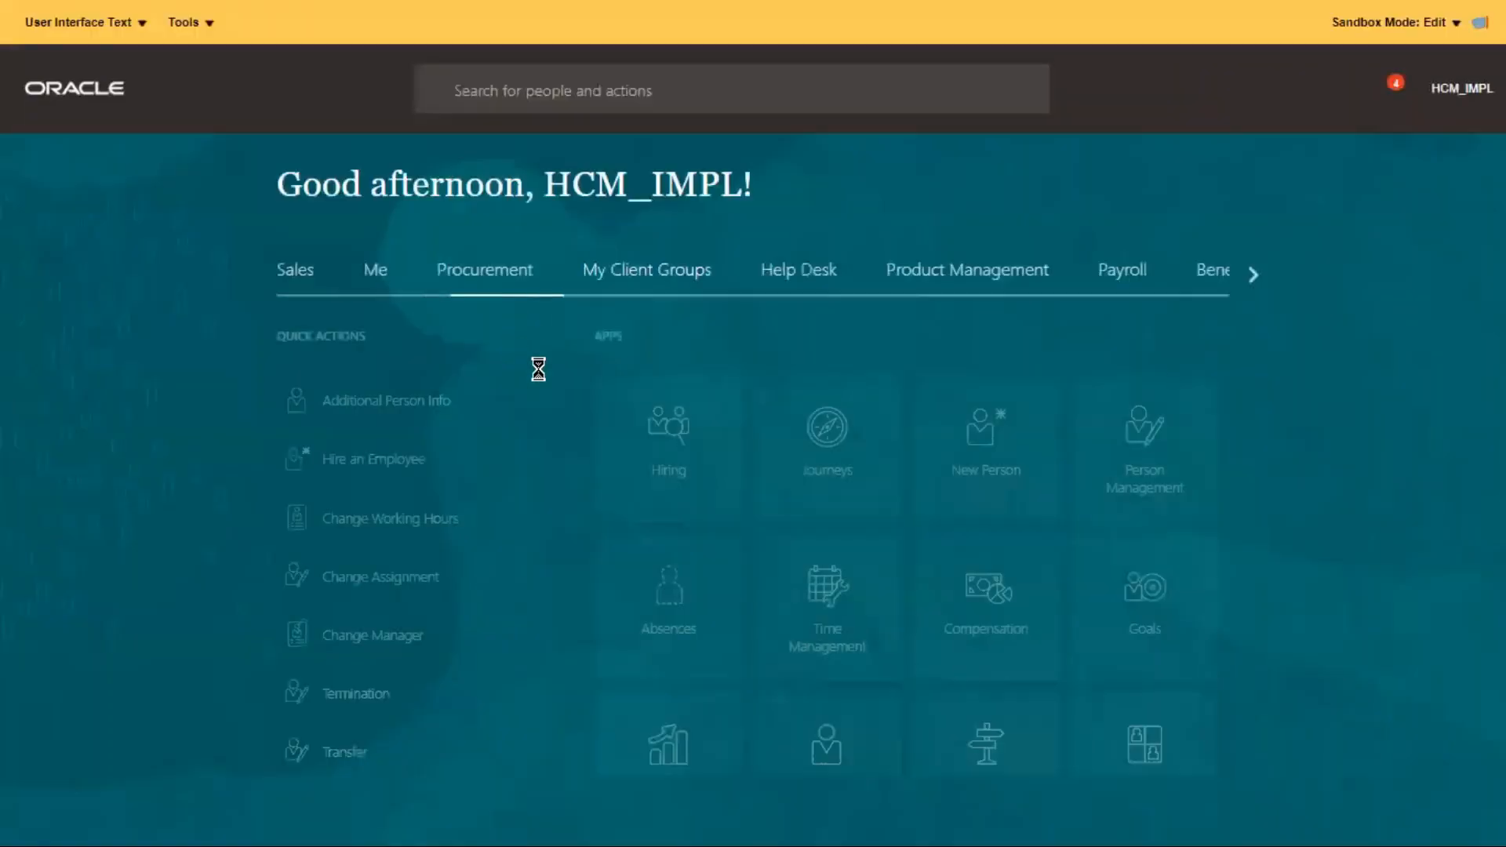
Step: Open the sandbox's User Interface Text tool from the home page to reach Search and Replace
{"action": "left_click", "coordinate": [196, 27]}
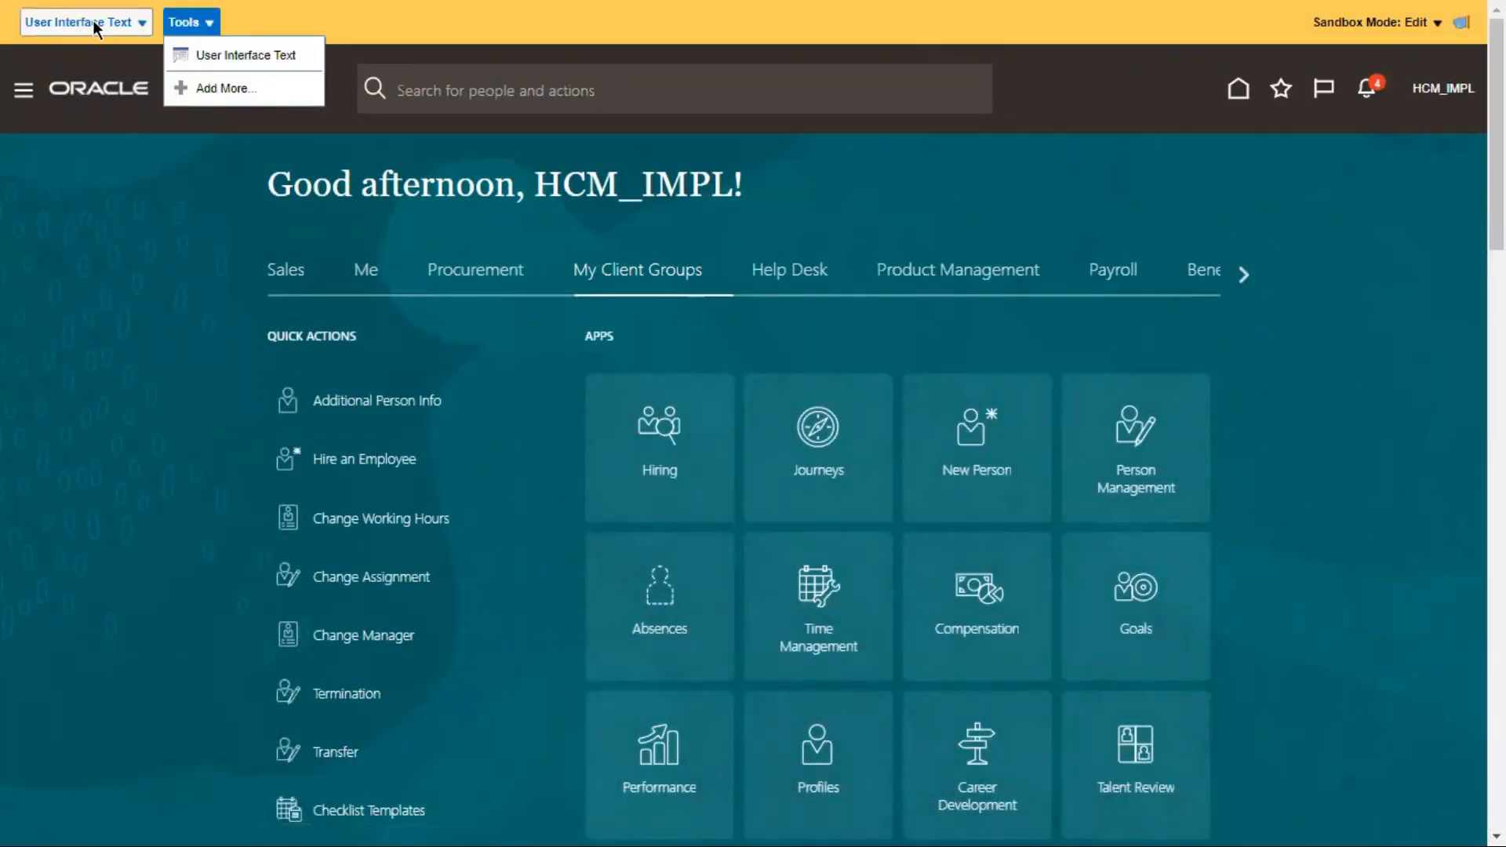
{"action": "left_click", "coordinate": [241, 55]}
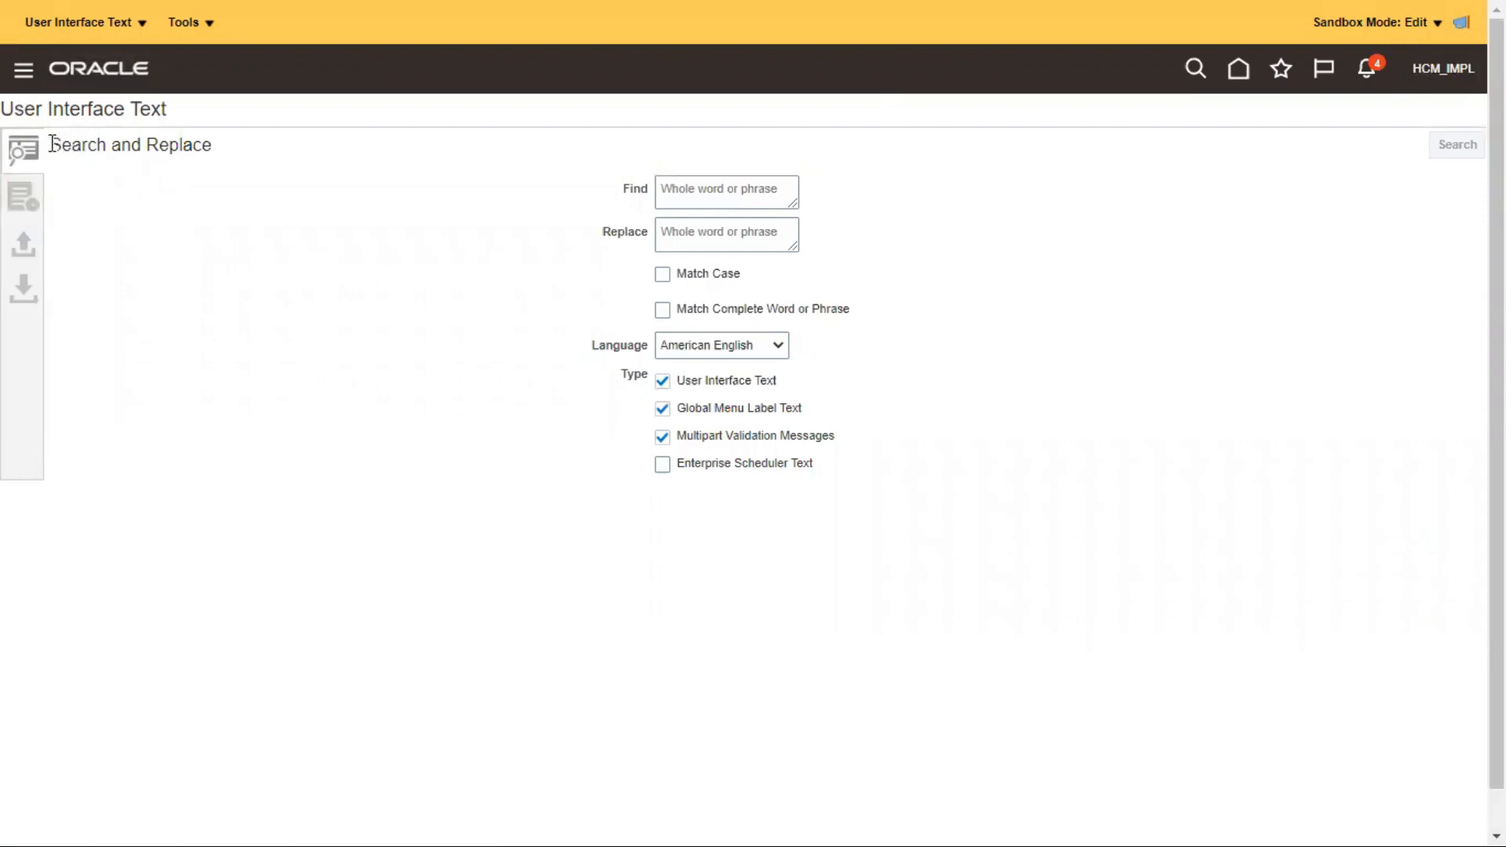
{"action": "left_click_drag", "start_coordinate": [52, 145], "coordinate": [213, 149]}
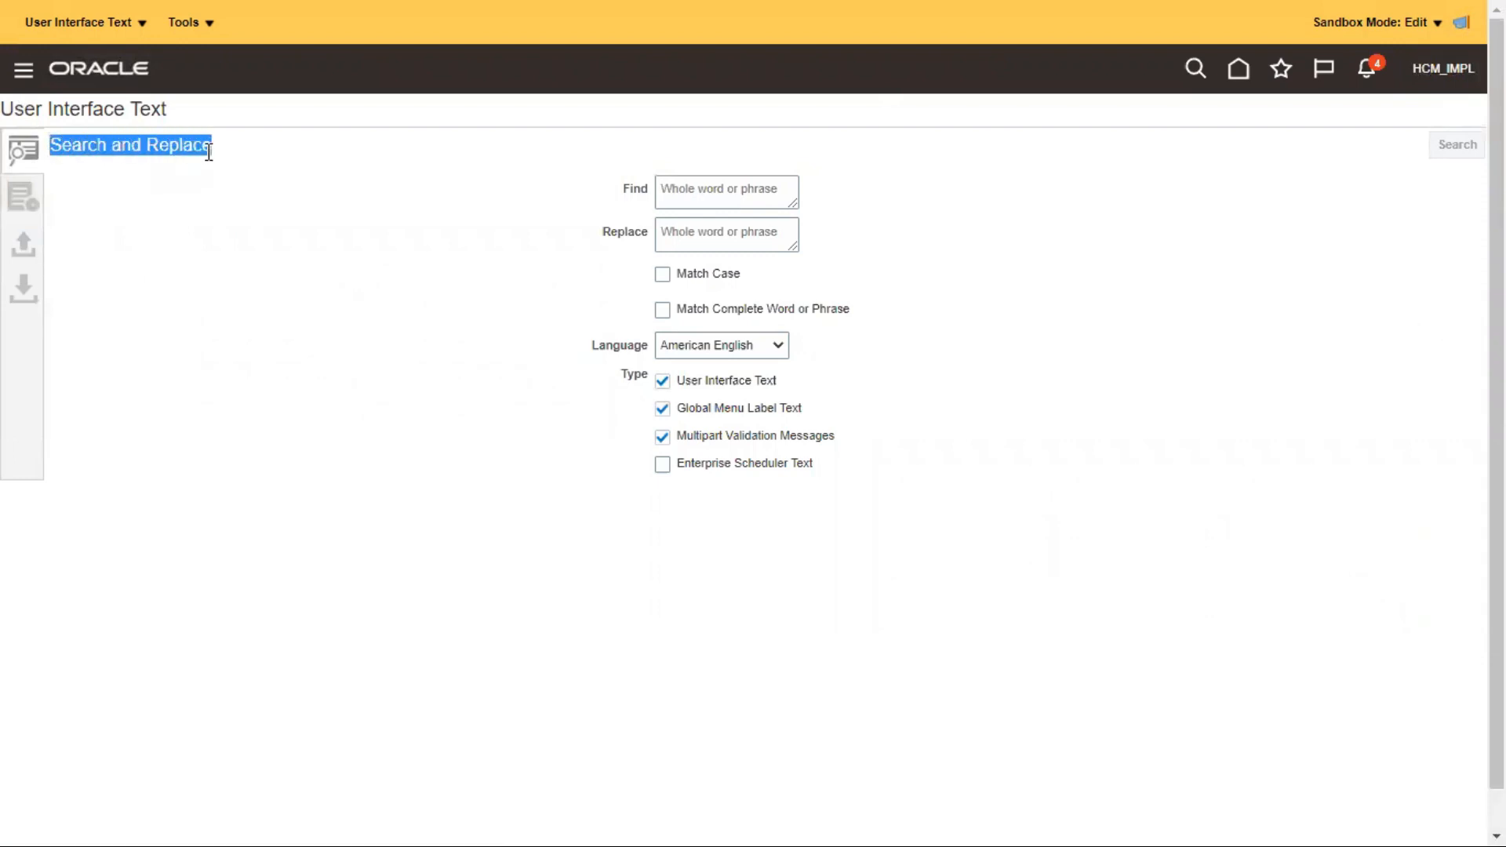
Step: Enter Person Number as the phrase to find in Search and Replace
{"action": "left_click", "coordinate": [691, 202]}
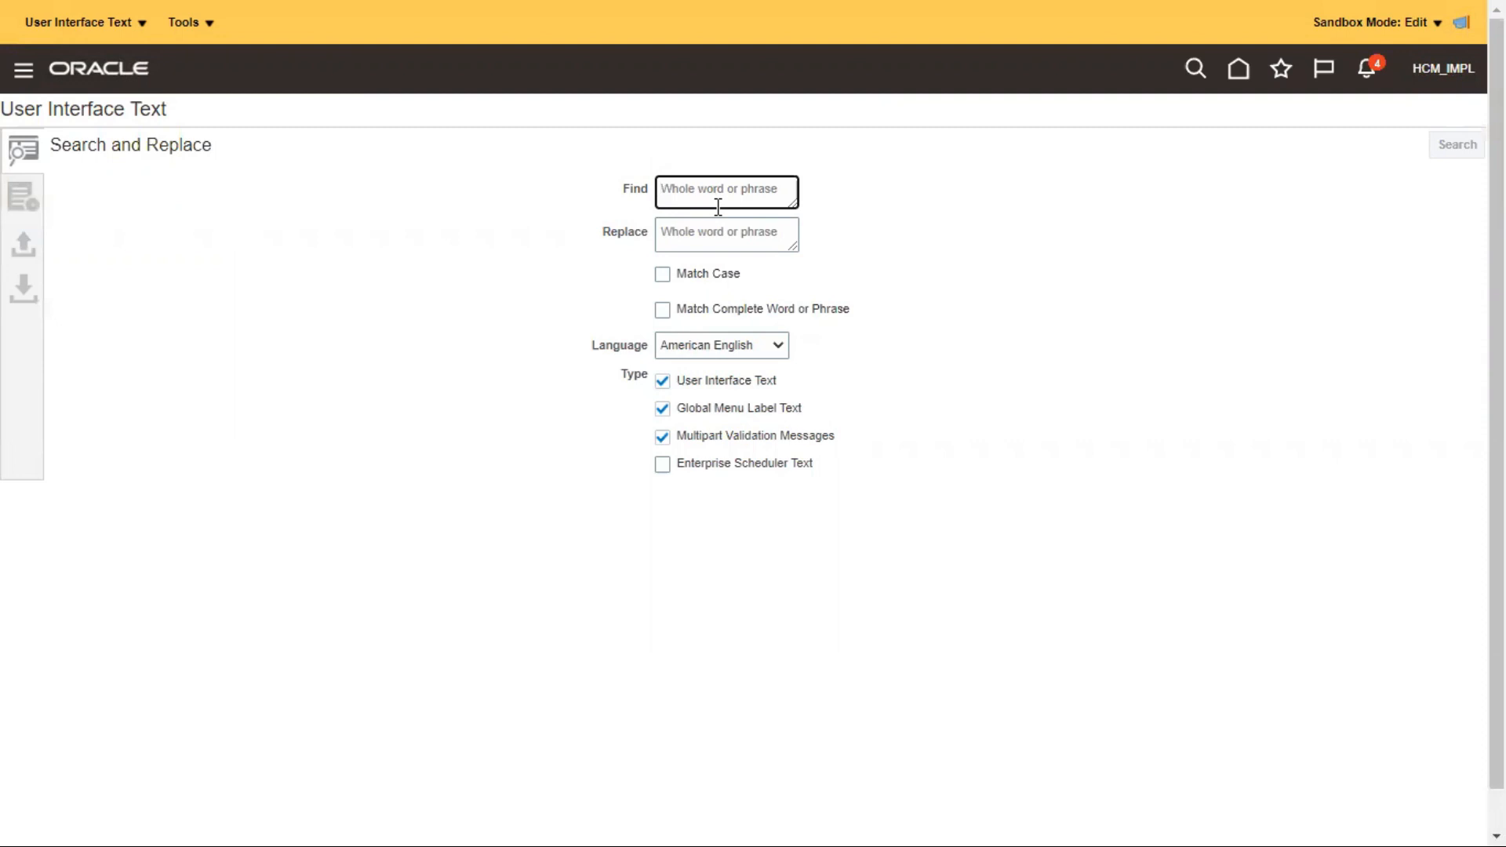
{"action": "type", "text": "Person Number"}
{"action": "left_click", "coordinate": [988, 310]}
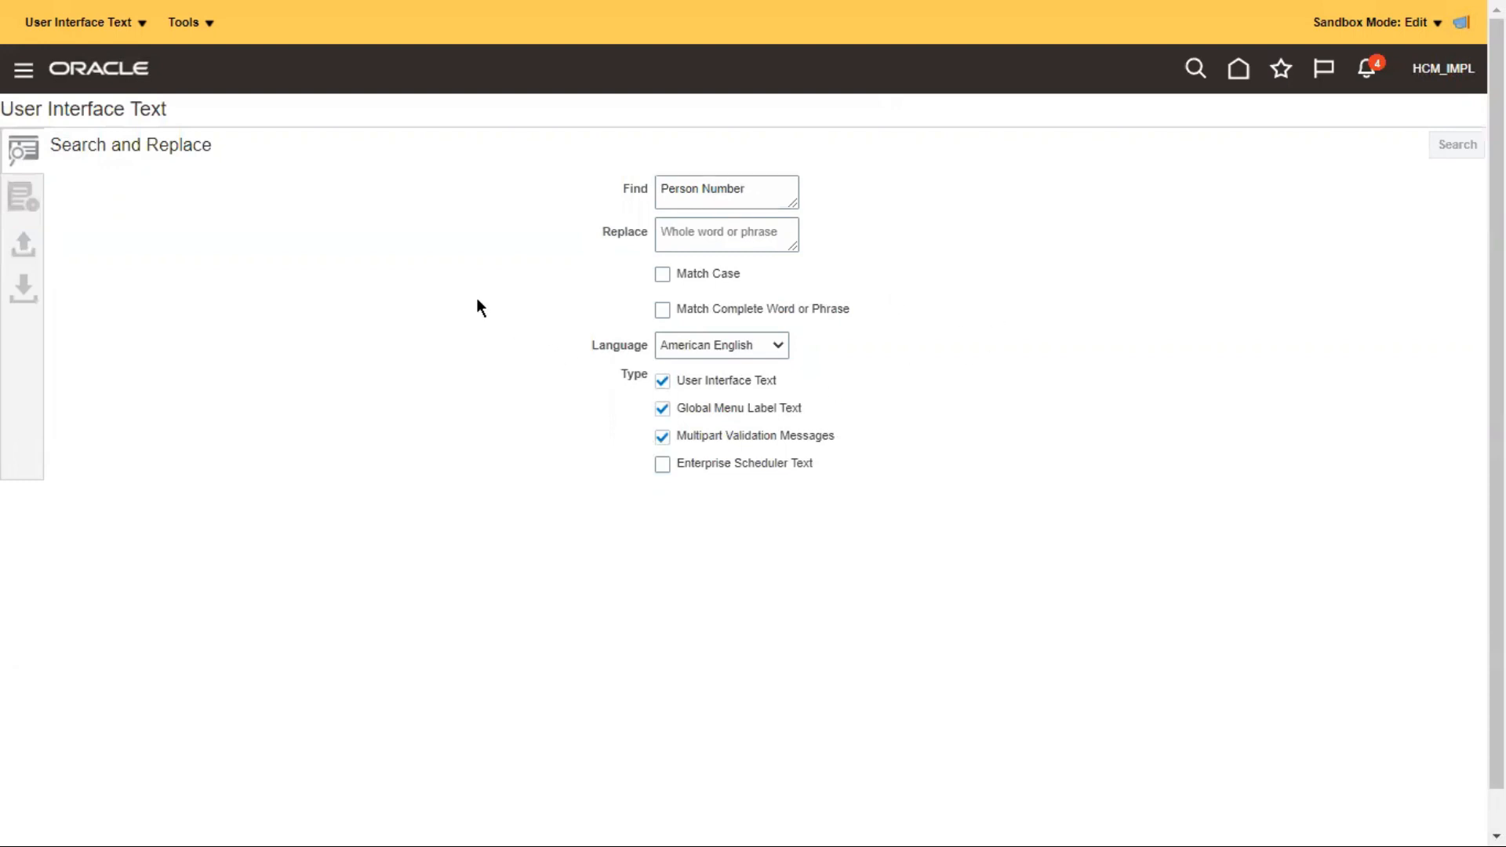
{"action": "left_click", "coordinate": [716, 232]}
{"action": "left_click", "coordinate": [758, 194]}
{"action": "left_click", "coordinate": [1463, 151]}
{"action": "left_click", "coordinate": [201, 23]}
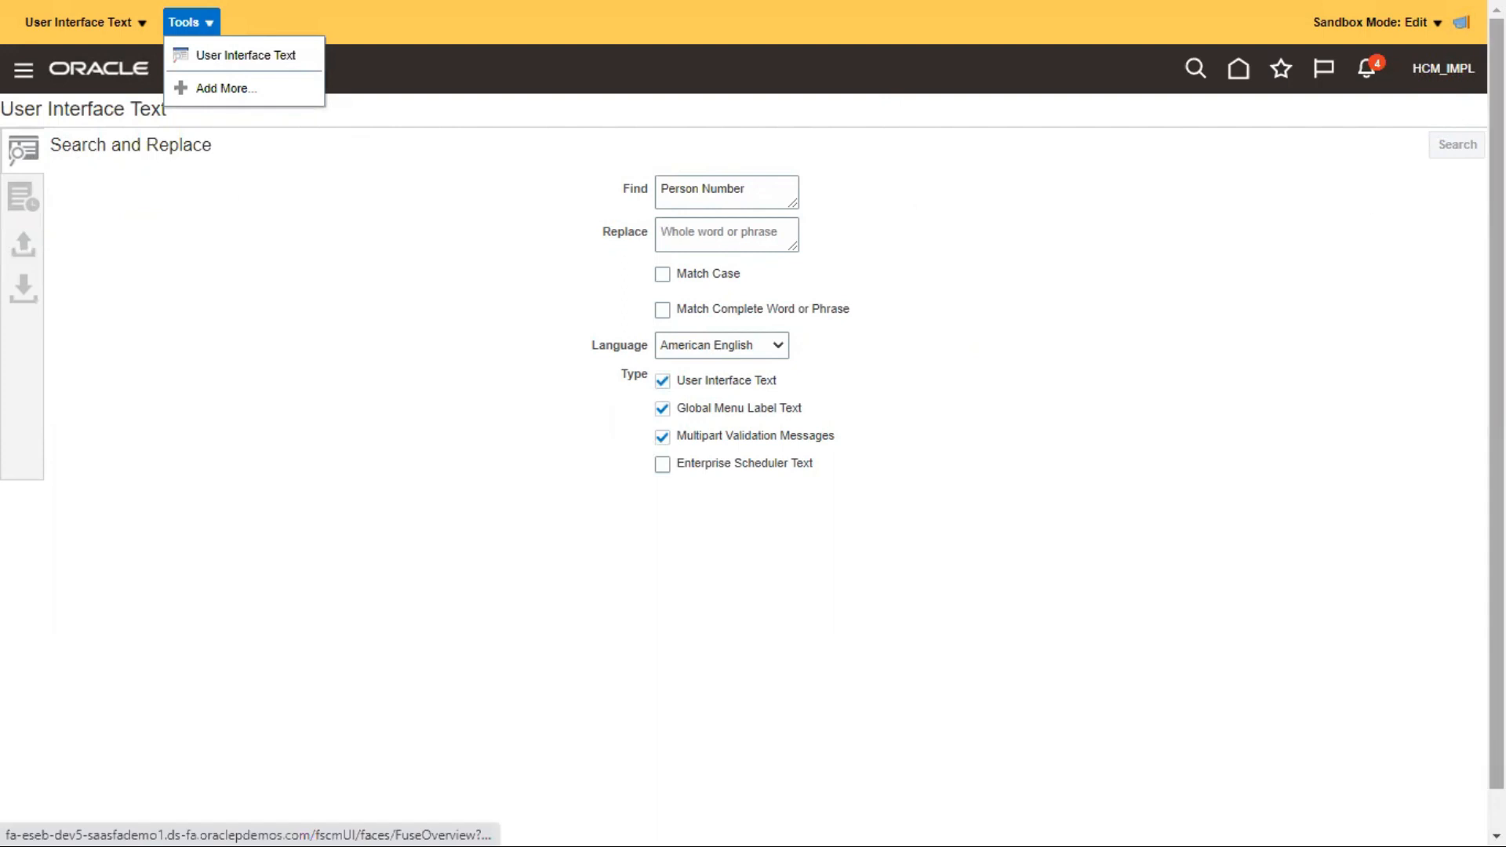
{"action": "left_click", "coordinate": [1401, 24]}
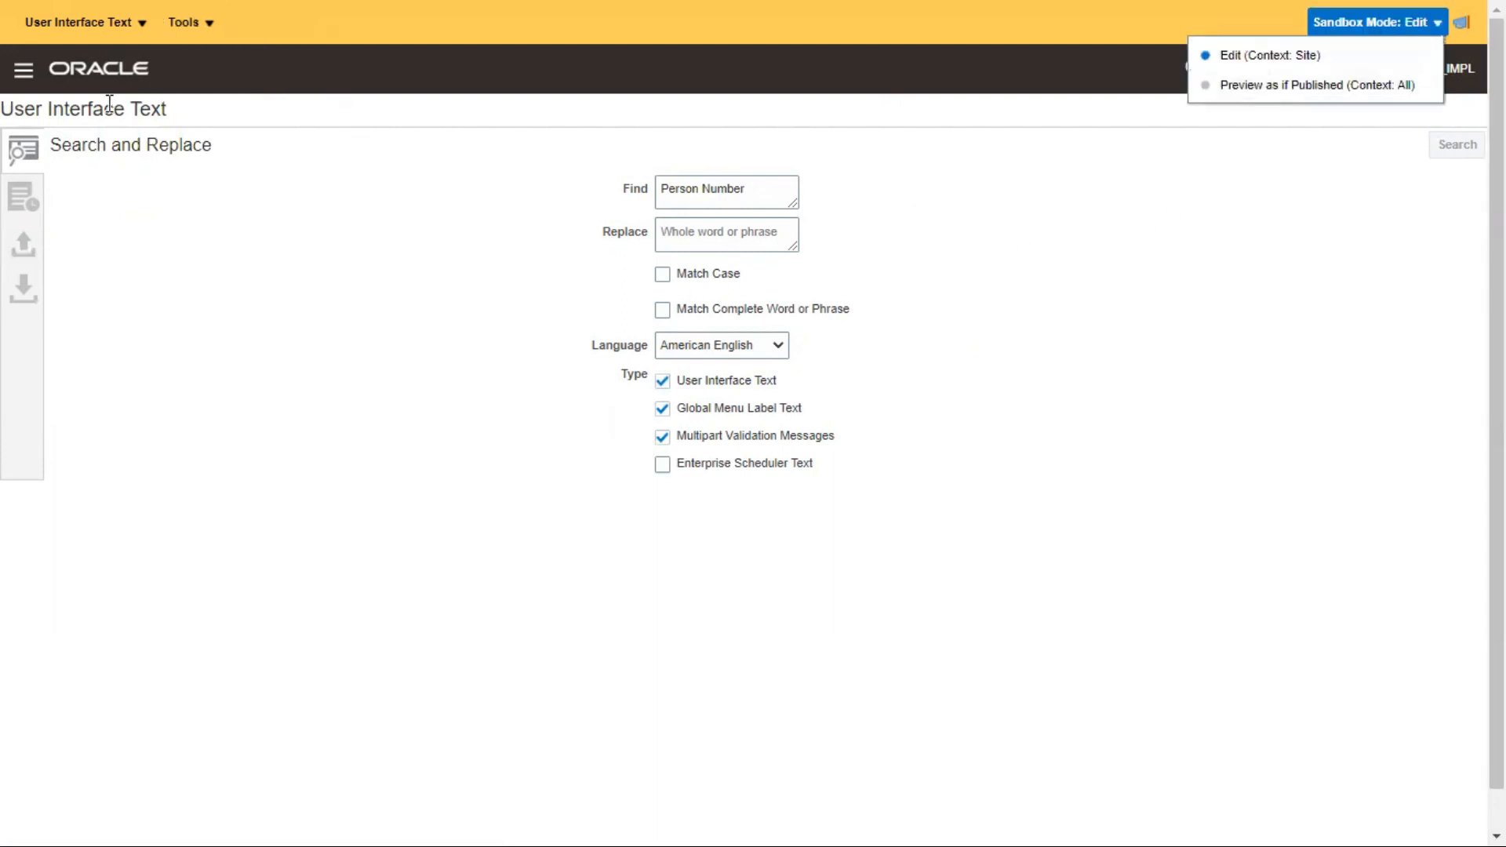
{"action": "left_click", "coordinate": [79, 22]}
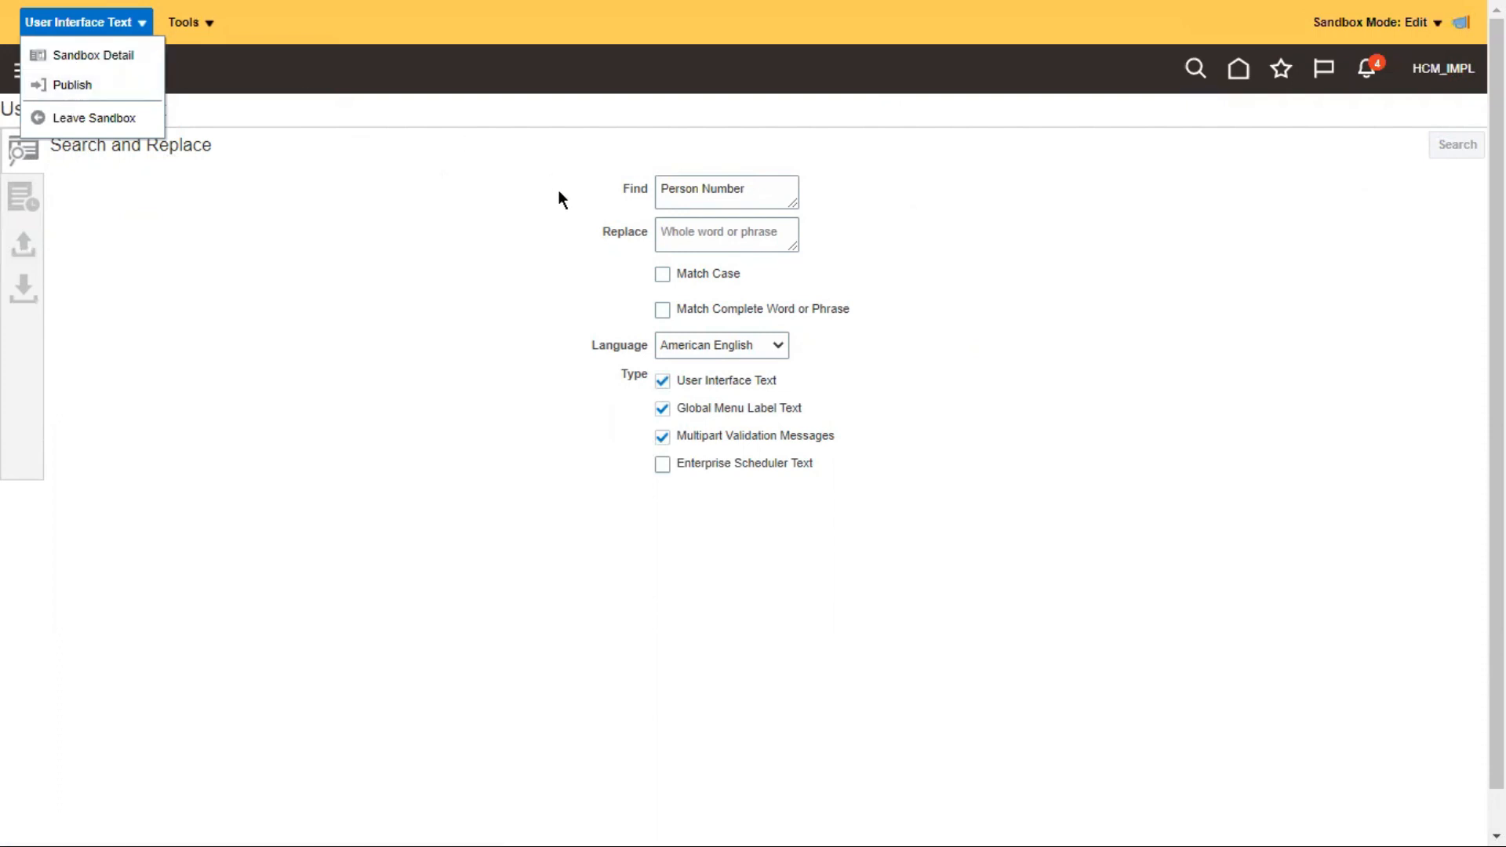
{"action": "left_click", "coordinate": [481, 292]}
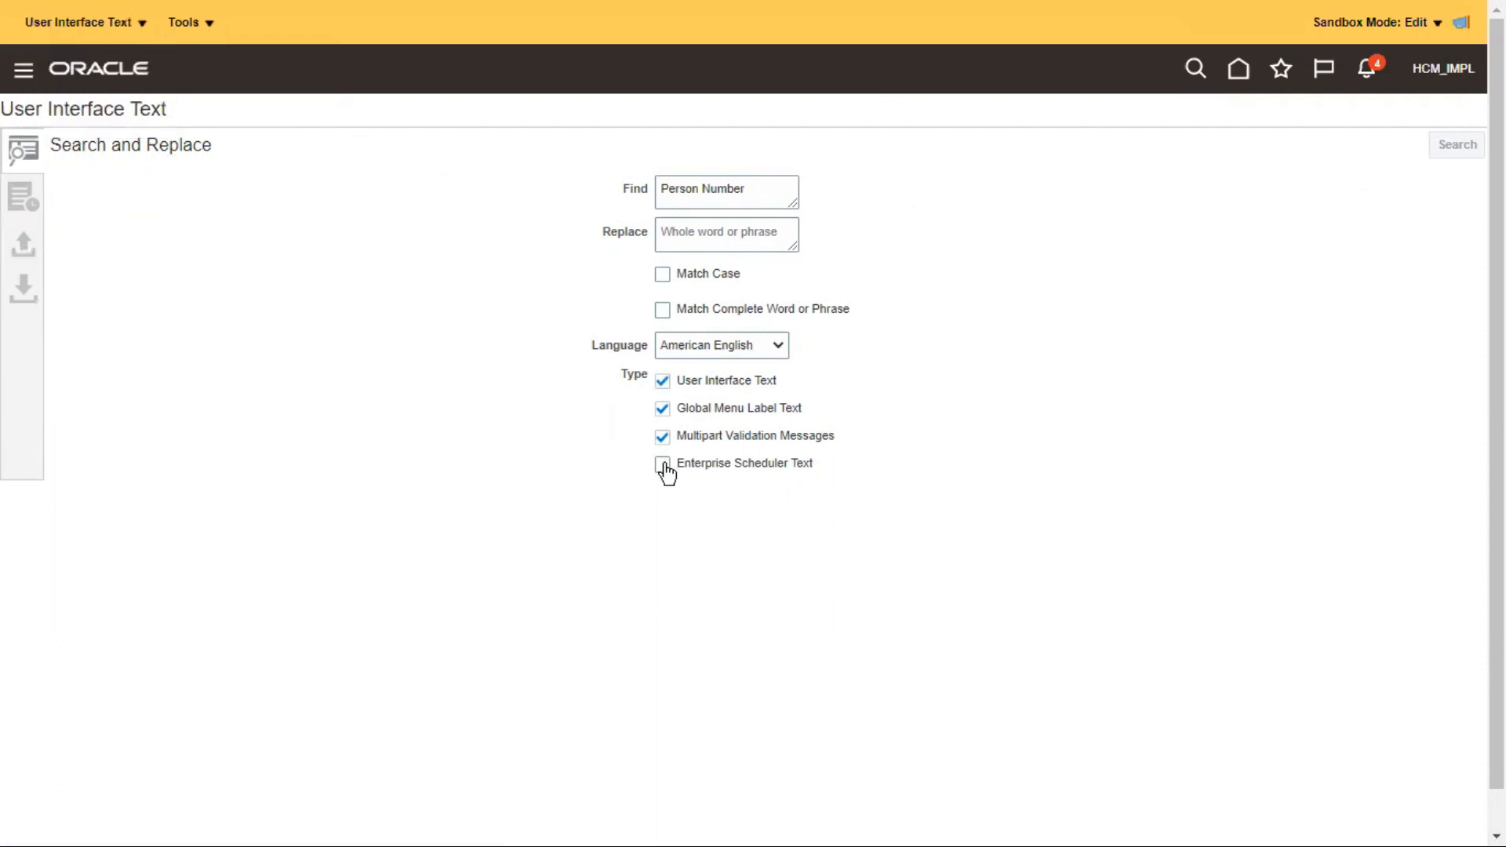
Step: Turn on Match Case and Match Complete Word or Phrase, and enter Employee Number as the replacement phrase
{"action": "left_click", "coordinate": [699, 271]}
{"action": "left_click", "coordinate": [740, 308]}
{"action": "left_click", "coordinate": [723, 235]}
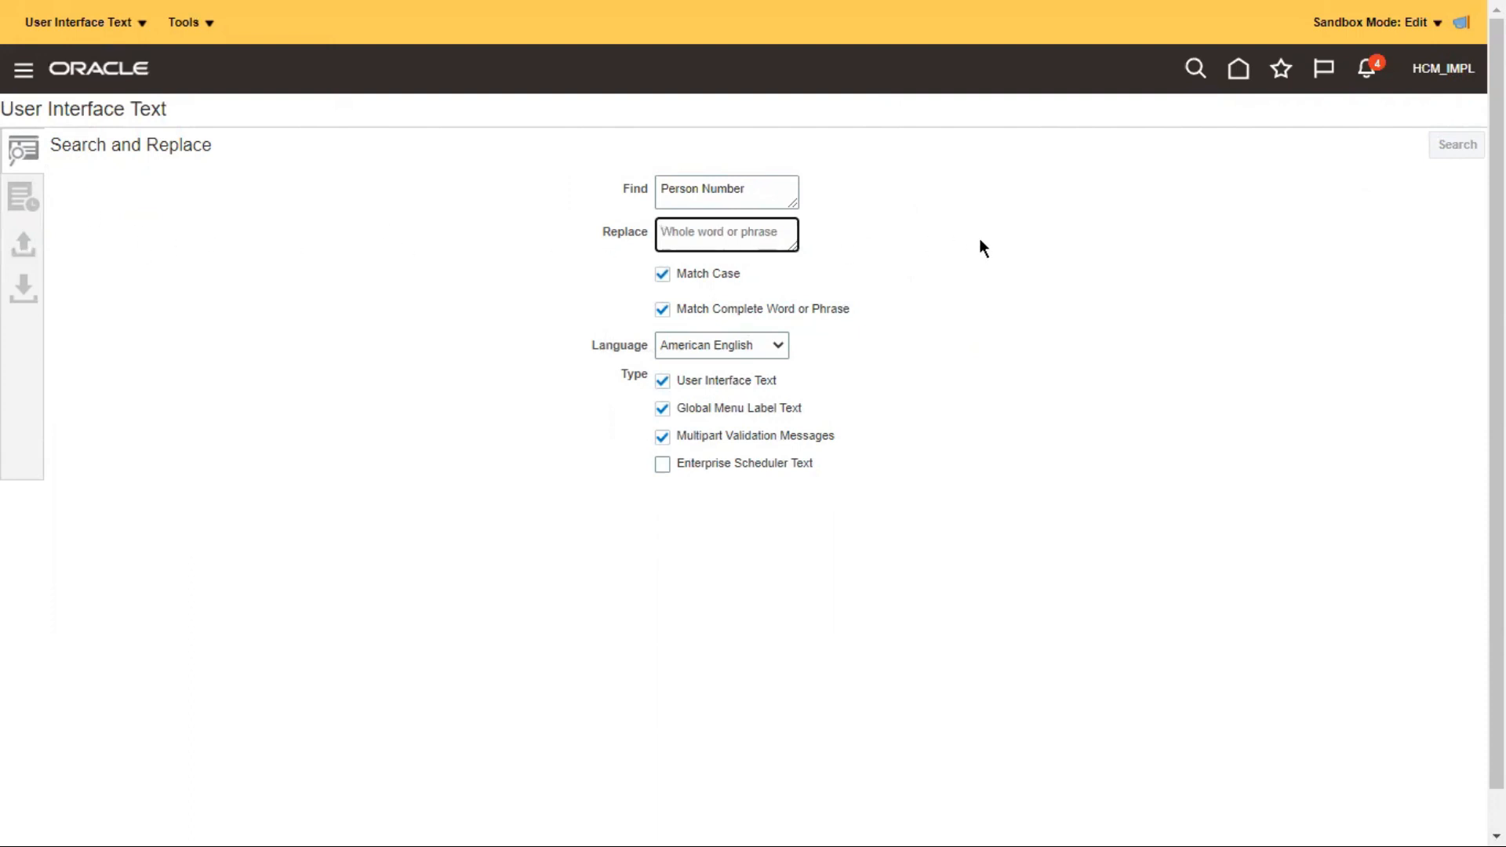
{"action": "type", "text": "Employ"}
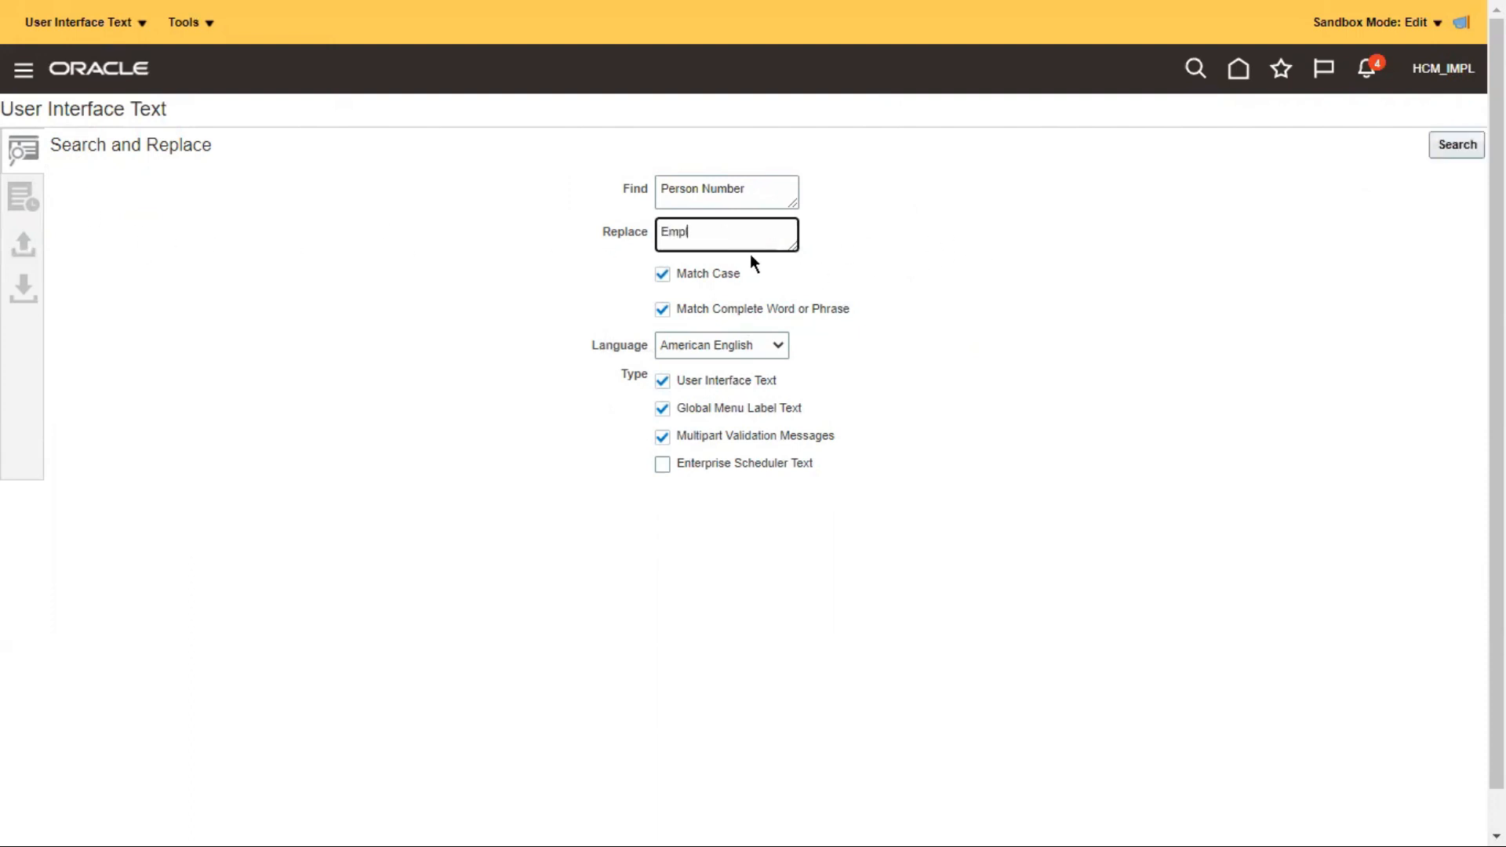
{"action": "key", "text": "BackSpace"}
{"action": "key", "text": "BackSpace"}
{"action": "key", "text": "BackSpace"}
{"action": "key", "text": "BackSpace"}
{"action": "key", "text": "BackSpace"}
{"action": "key", "text": "BackSpace"}
{"action": "type", "text": "Employee Number"}
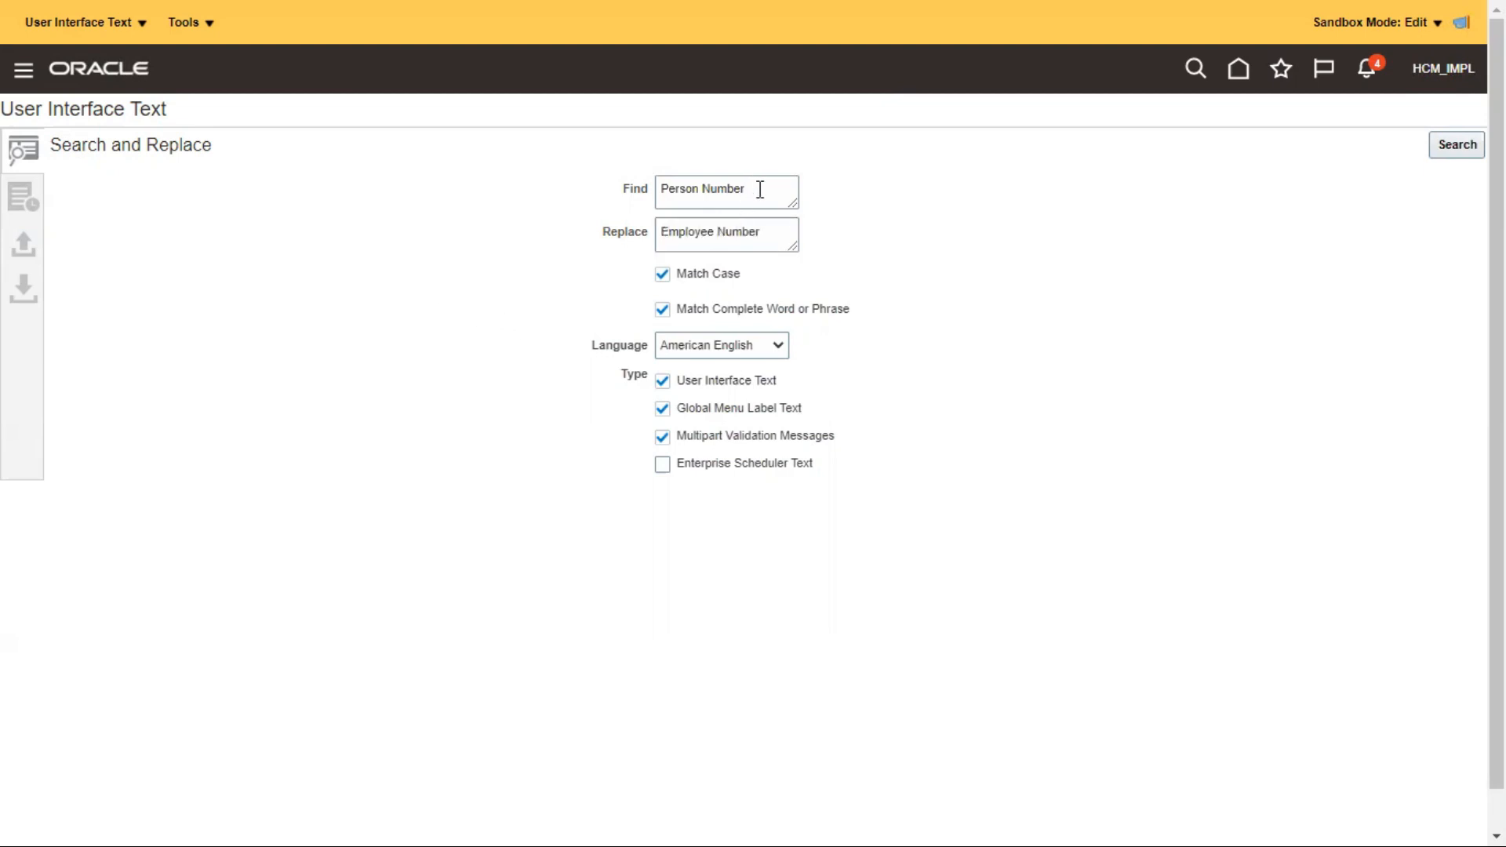
Step: Examine the Find and Replace phrases entered in Search and Replace
{"action": "left_click_drag", "start_coordinate": [759, 192], "coordinate": [632, 206]}
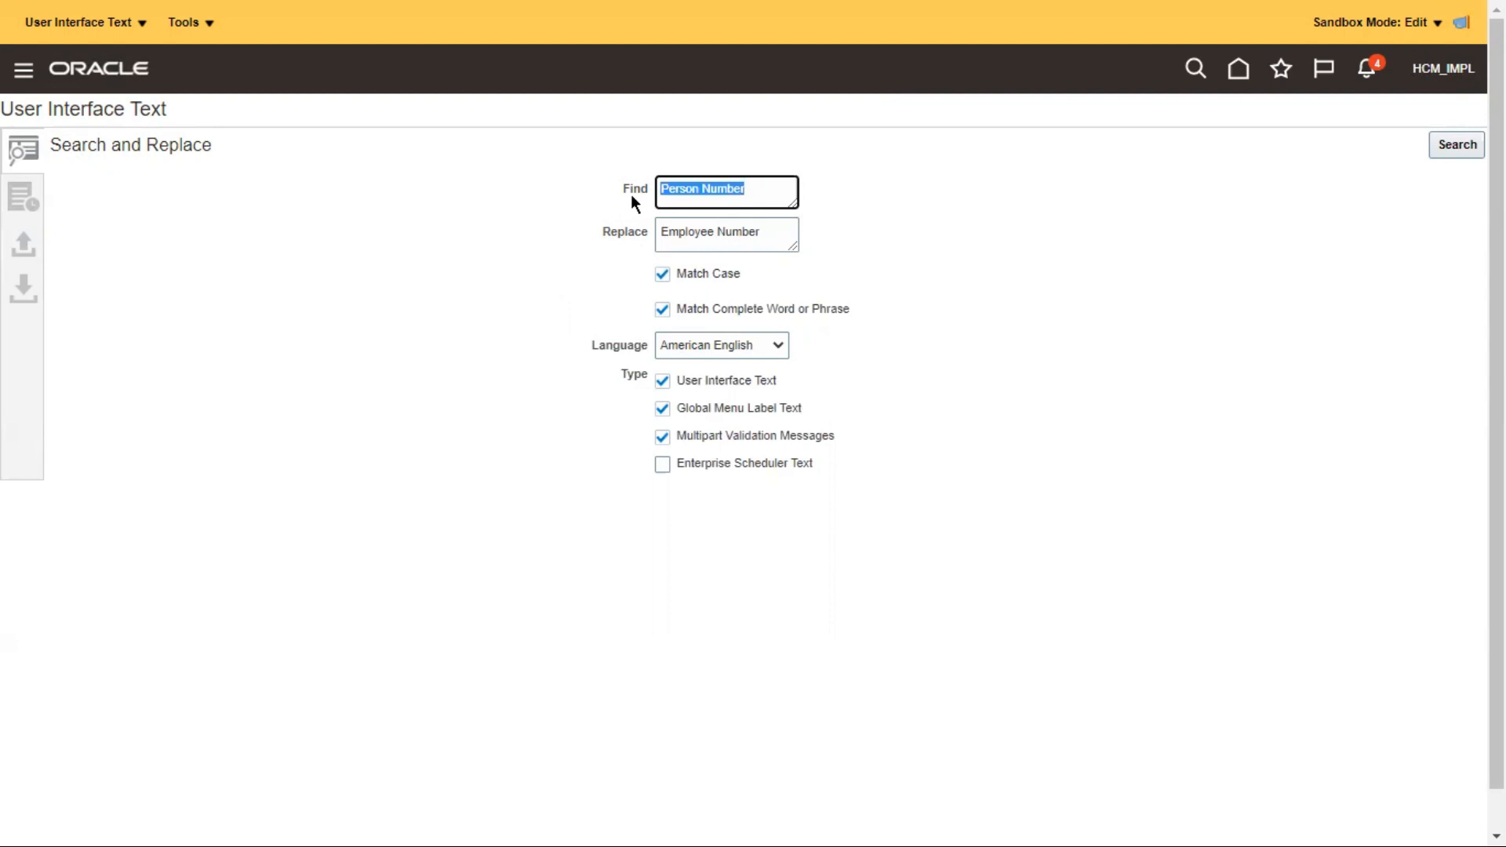
{"action": "left_click", "coordinate": [770, 195]}
{"action": "left_click_drag", "start_coordinate": [767, 194], "coordinate": [653, 194]}
{"action": "left_click", "coordinate": [687, 193]}
{"action": "left_click_drag", "start_coordinate": [746, 192], "coordinate": [656, 192]}
{"action": "left_click", "coordinate": [954, 193]}
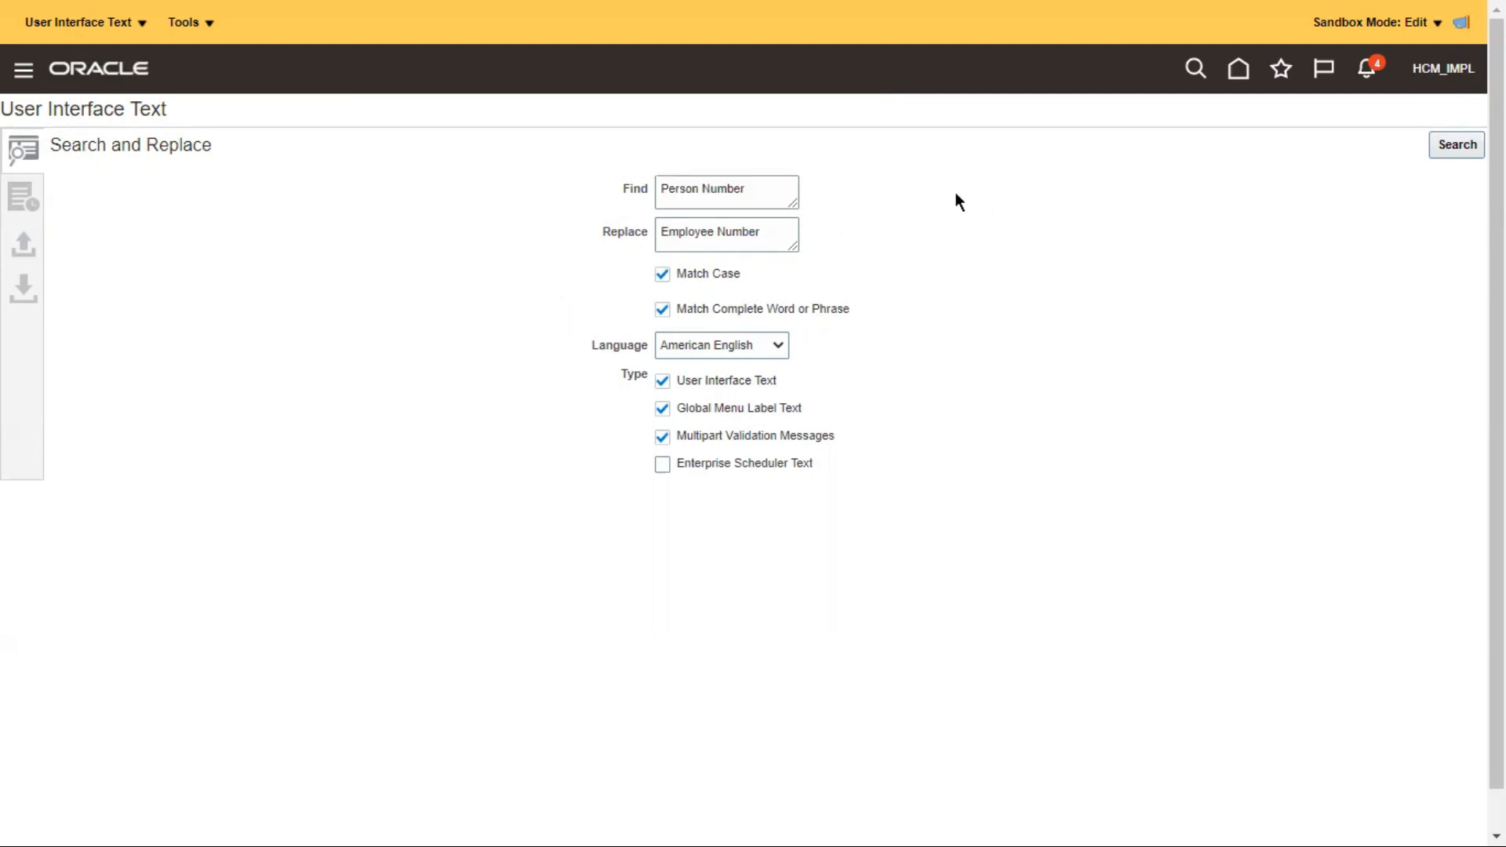
{"action": "left_click_drag", "start_coordinate": [774, 190], "coordinate": [644, 240]}
{"action": "left_click_drag", "start_coordinate": [769, 233], "coordinate": [659, 235]}
{"action": "left_click", "coordinate": [604, 237]}
{"action": "left_click_drag", "start_coordinate": [765, 232], "coordinate": [671, 240]}
{"action": "left_click_drag", "start_coordinate": [755, 190], "coordinate": [658, 188]}
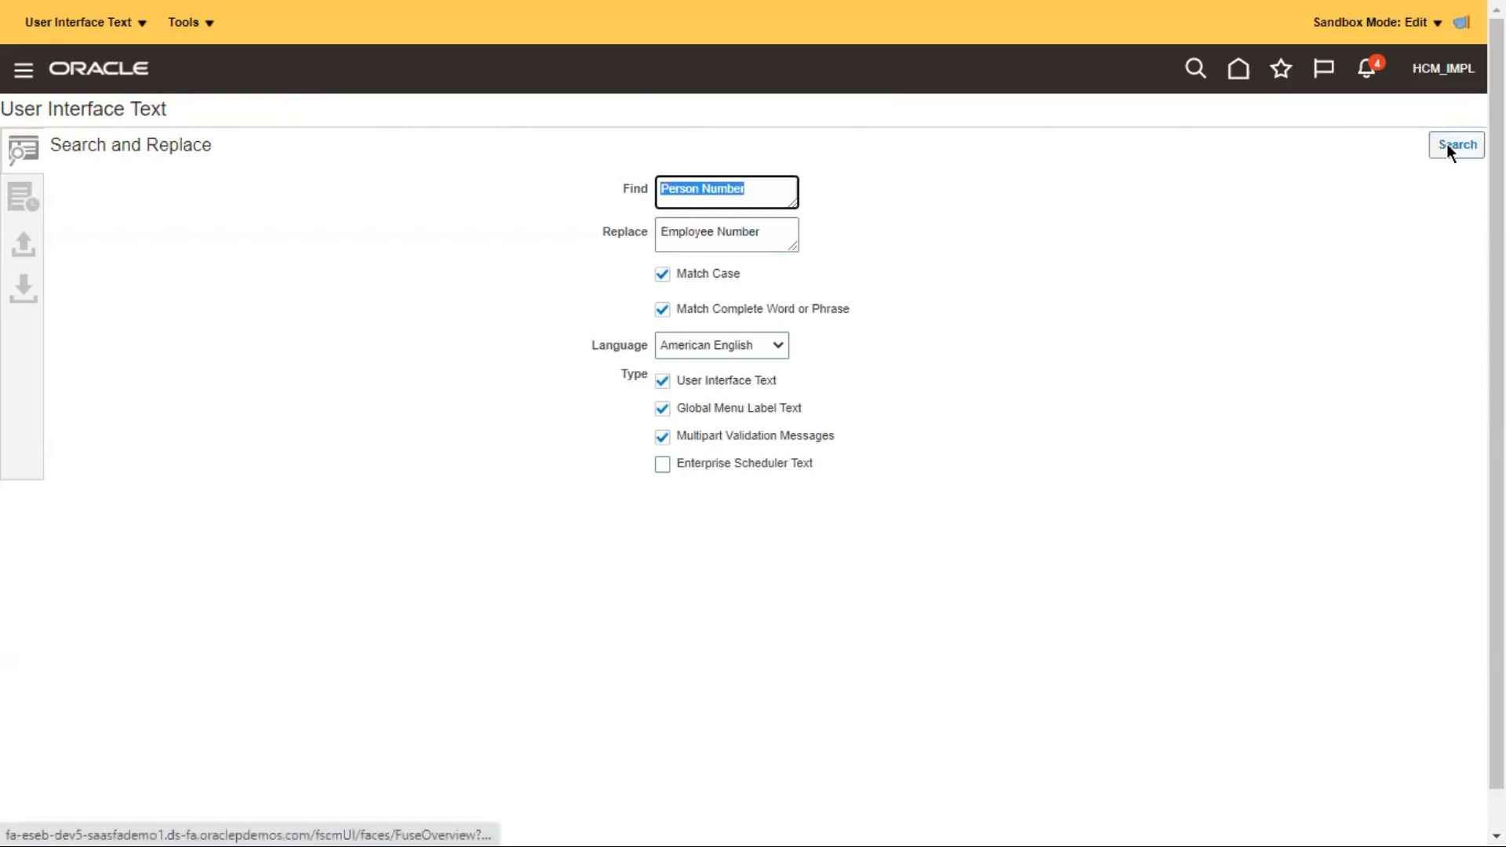
{"action": "left_click_drag", "start_coordinate": [585, 342], "coordinate": [648, 333]}
{"action": "left_click", "coordinate": [763, 233]}
{"action": "left_click_drag", "start_coordinate": [759, 232], "coordinate": [648, 235]}
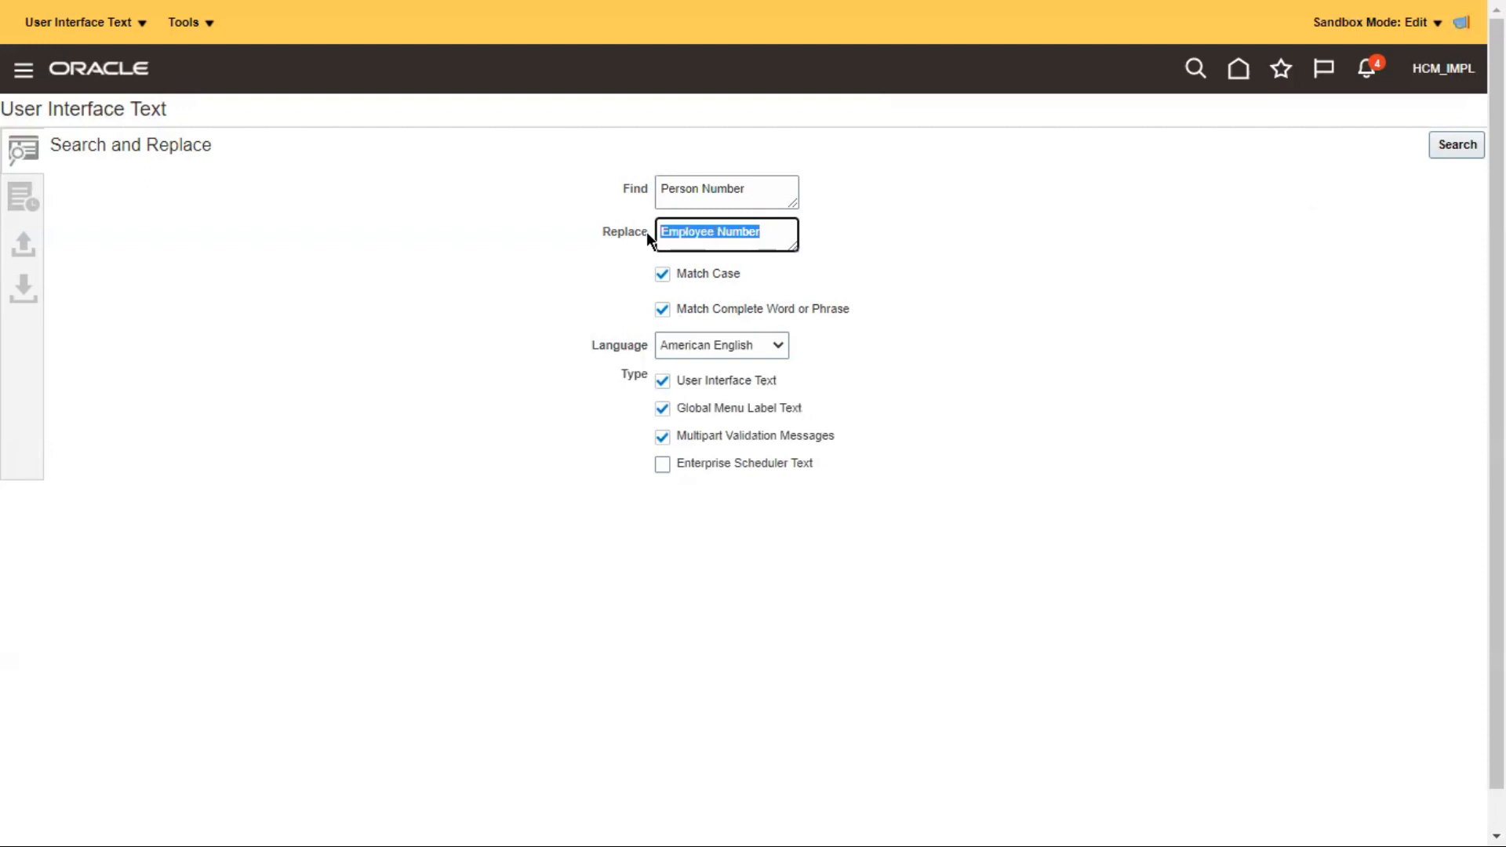
Step: Examine the languages available for the replacement and the text types included in the search
{"action": "left_click", "coordinate": [731, 345]}
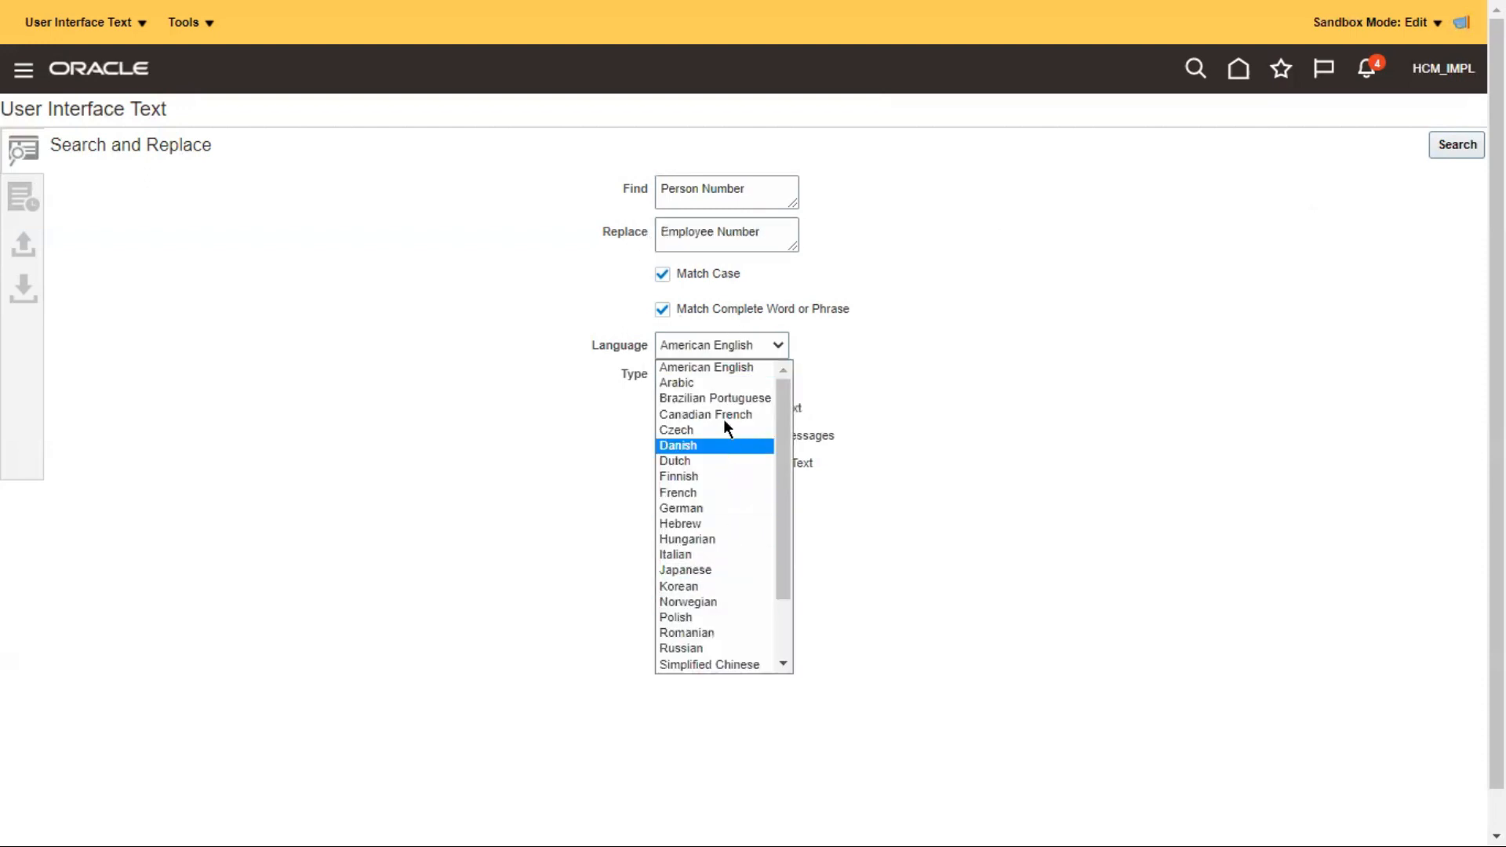
{"action": "left_click", "coordinate": [765, 229]}
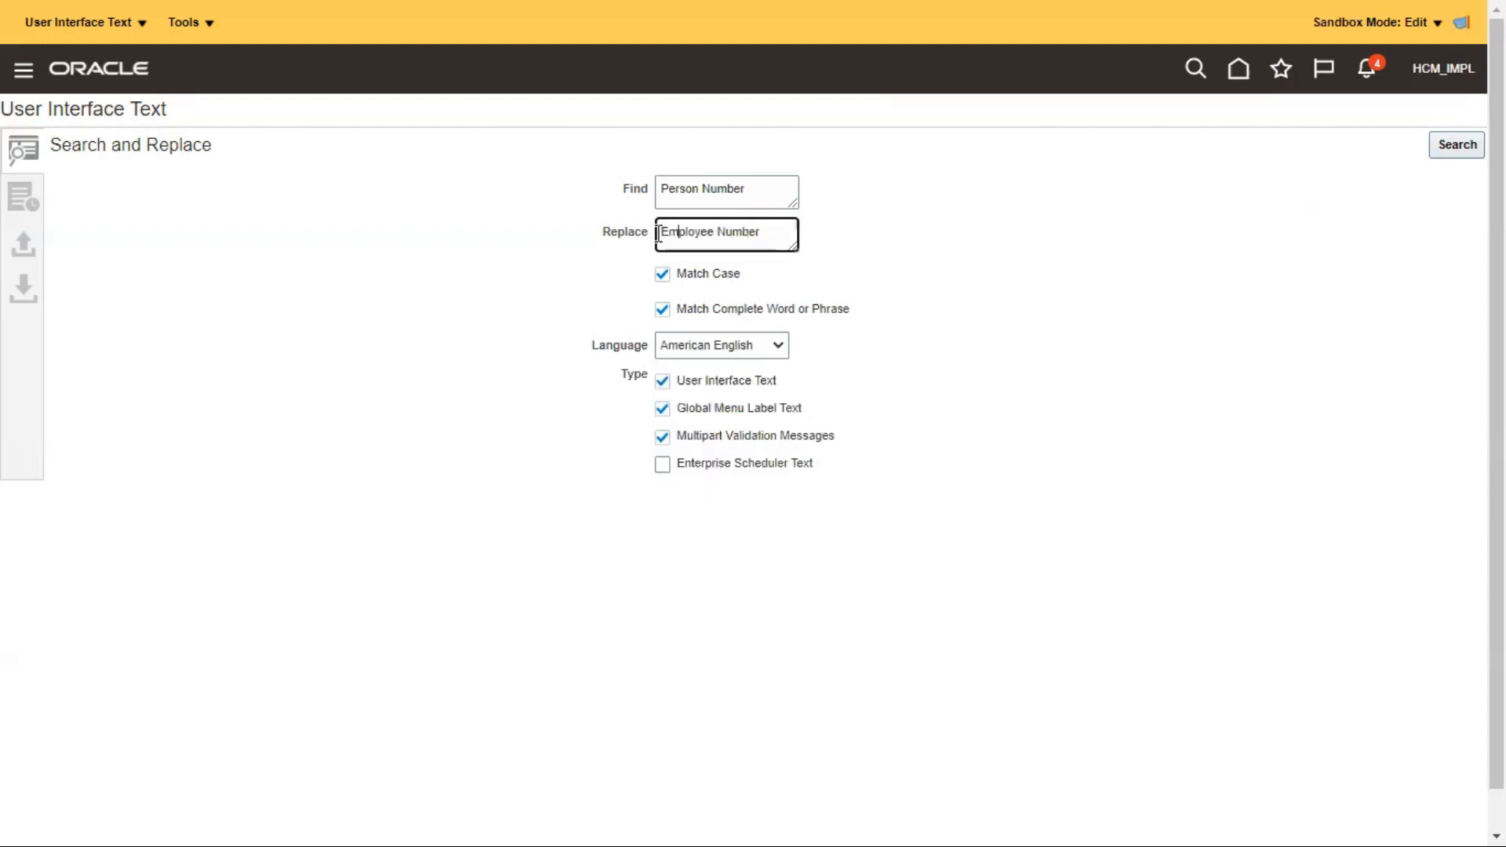
{"action": "left_click_drag", "start_coordinate": [753, 187], "coordinate": [633, 201]}
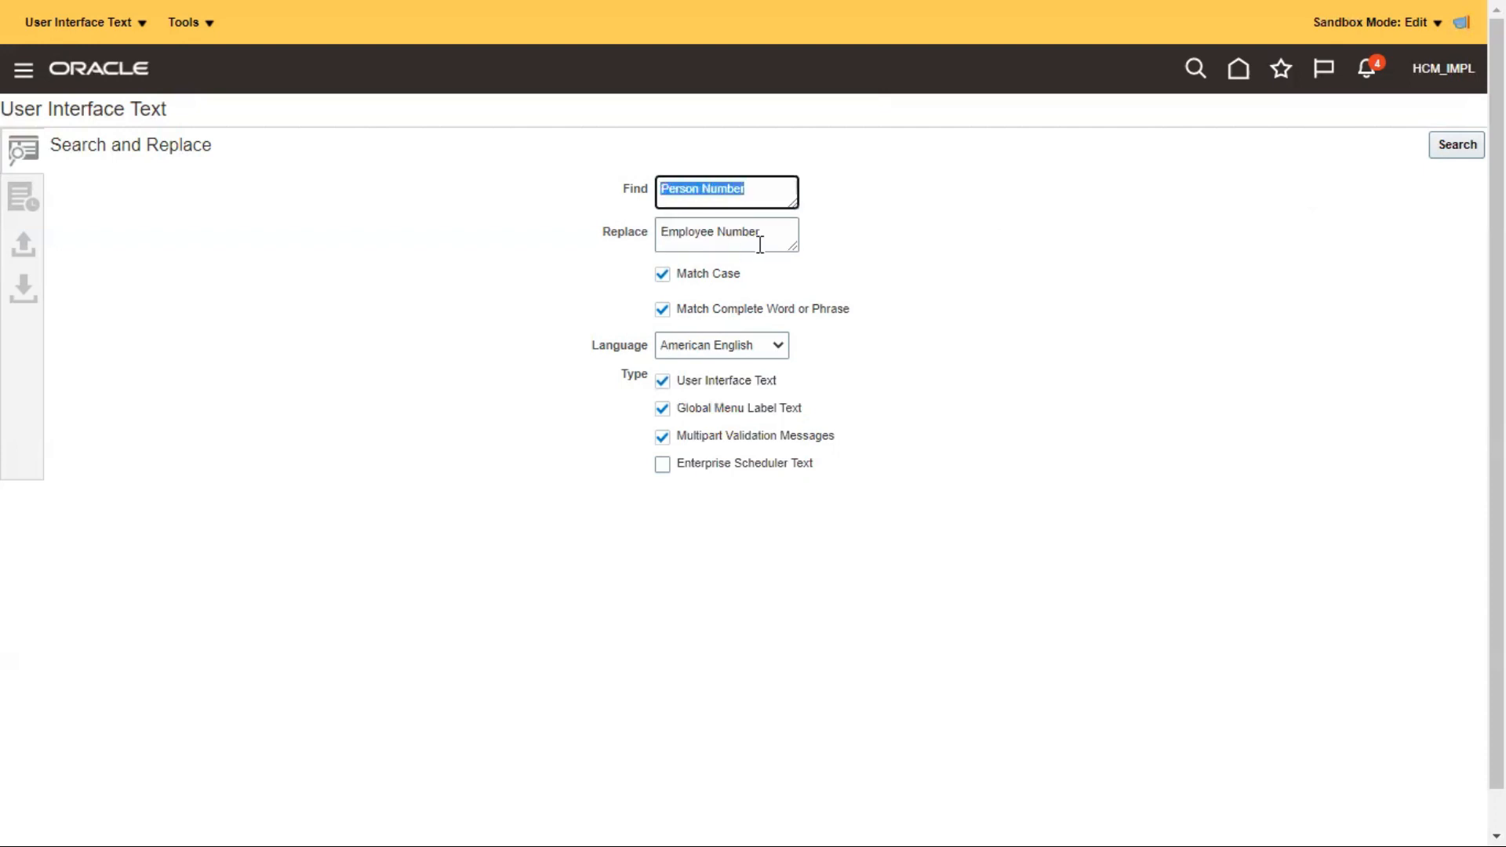
{"action": "left_click_drag", "start_coordinate": [766, 234], "coordinate": [648, 238]}
{"action": "left_click", "coordinate": [712, 352]}
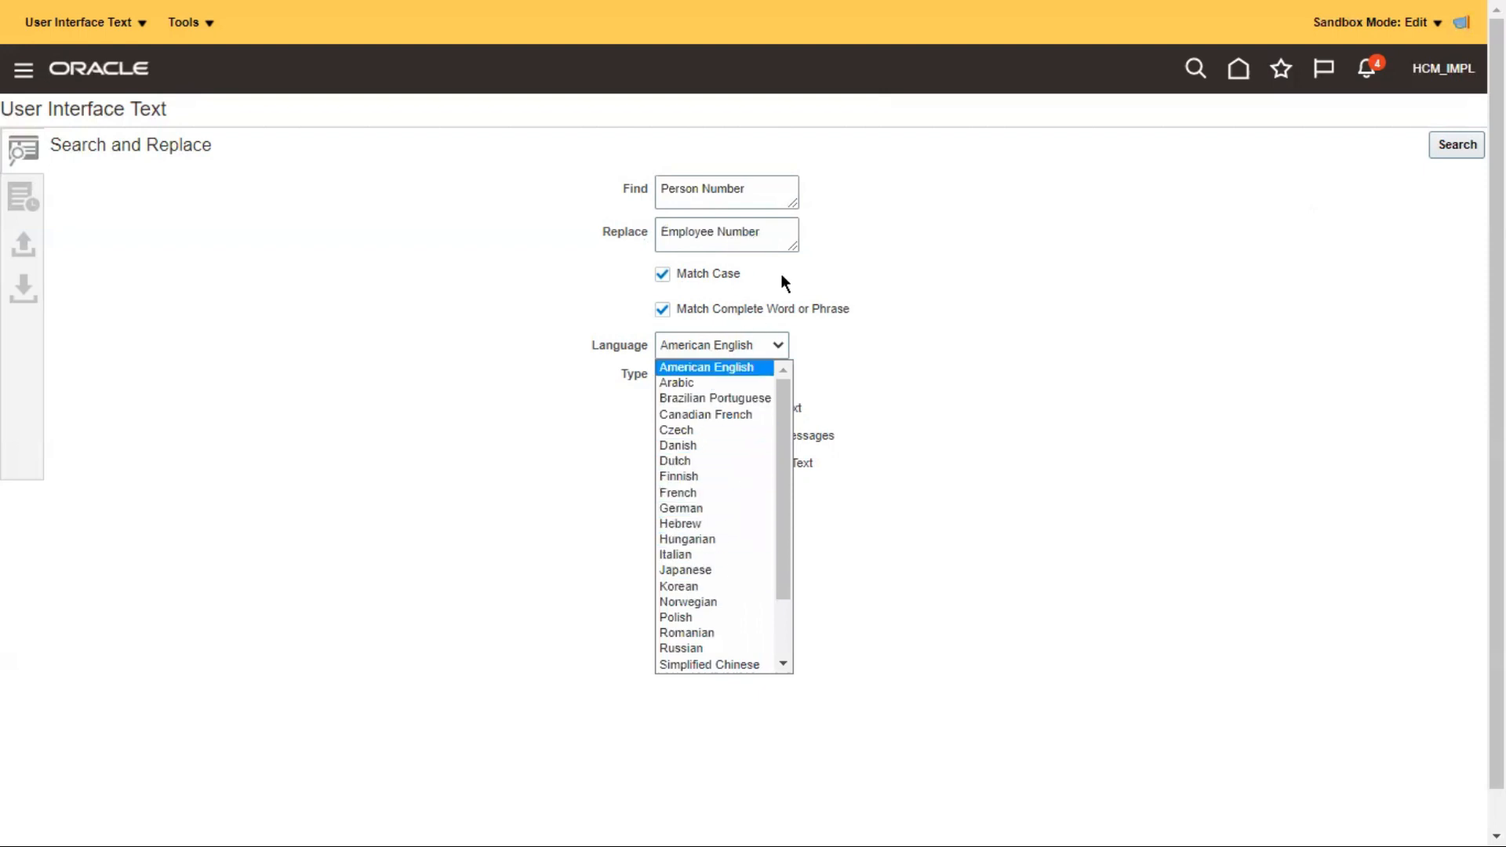
{"action": "left_click", "coordinate": [769, 236]}
{"action": "left_click_drag", "start_coordinate": [766, 232], "coordinate": [653, 232]}
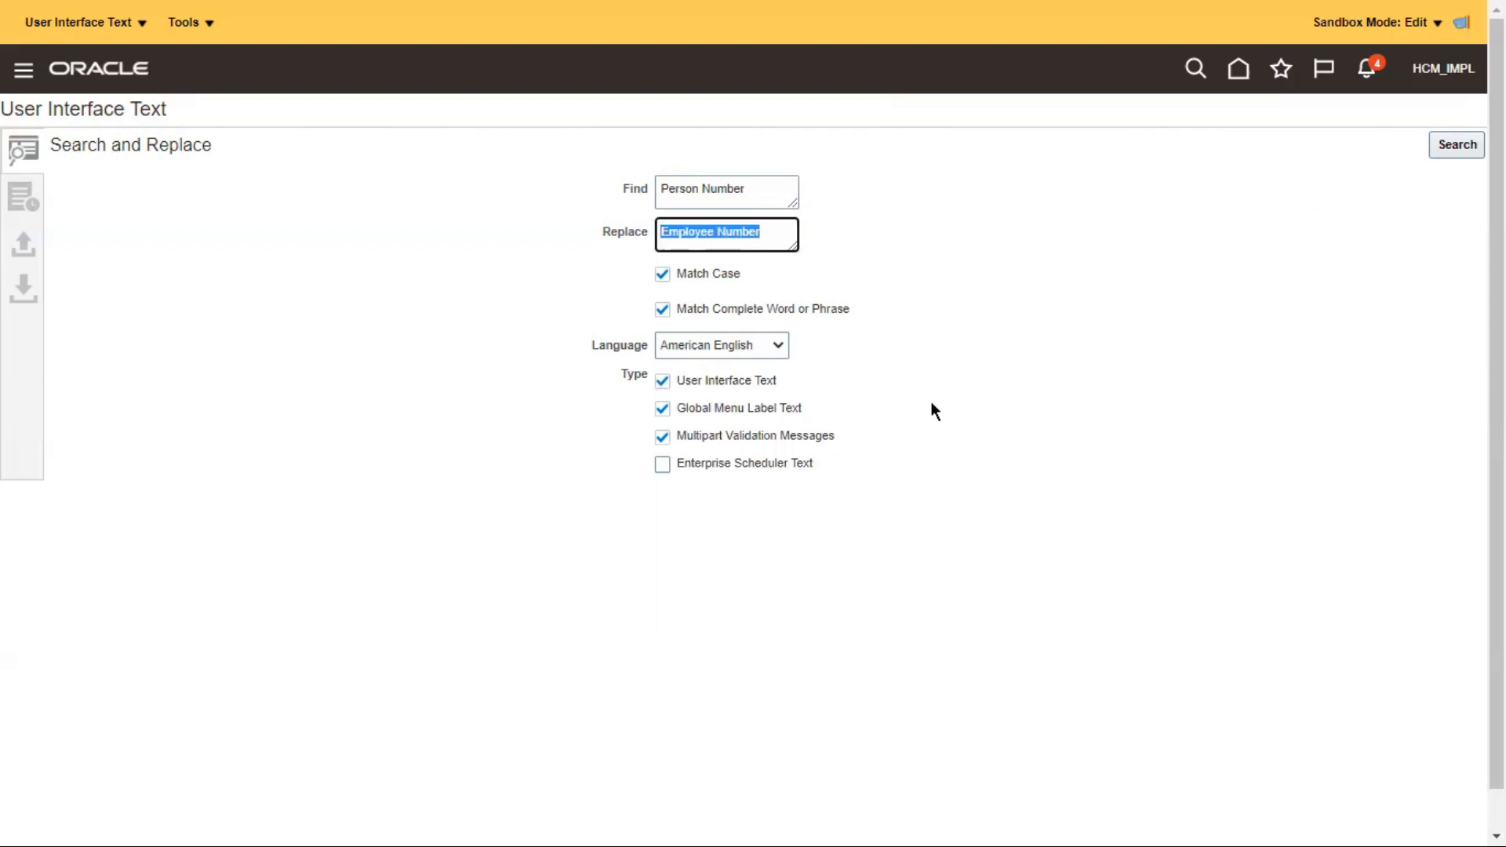
{"action": "left_click", "coordinate": [887, 436]}
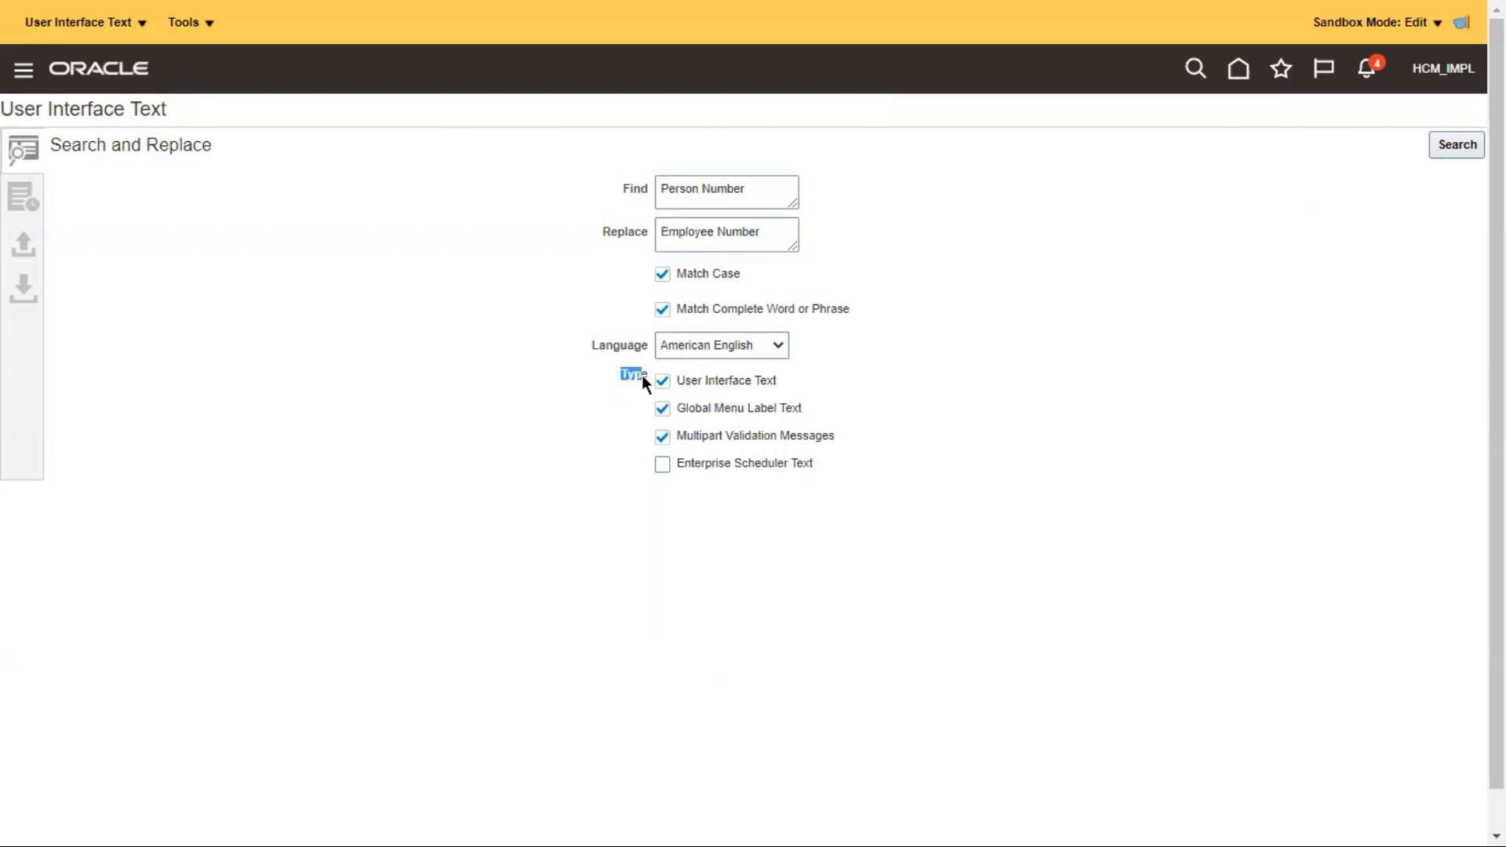
{"action": "left_click_drag", "start_coordinate": [748, 191], "coordinate": [657, 196]}
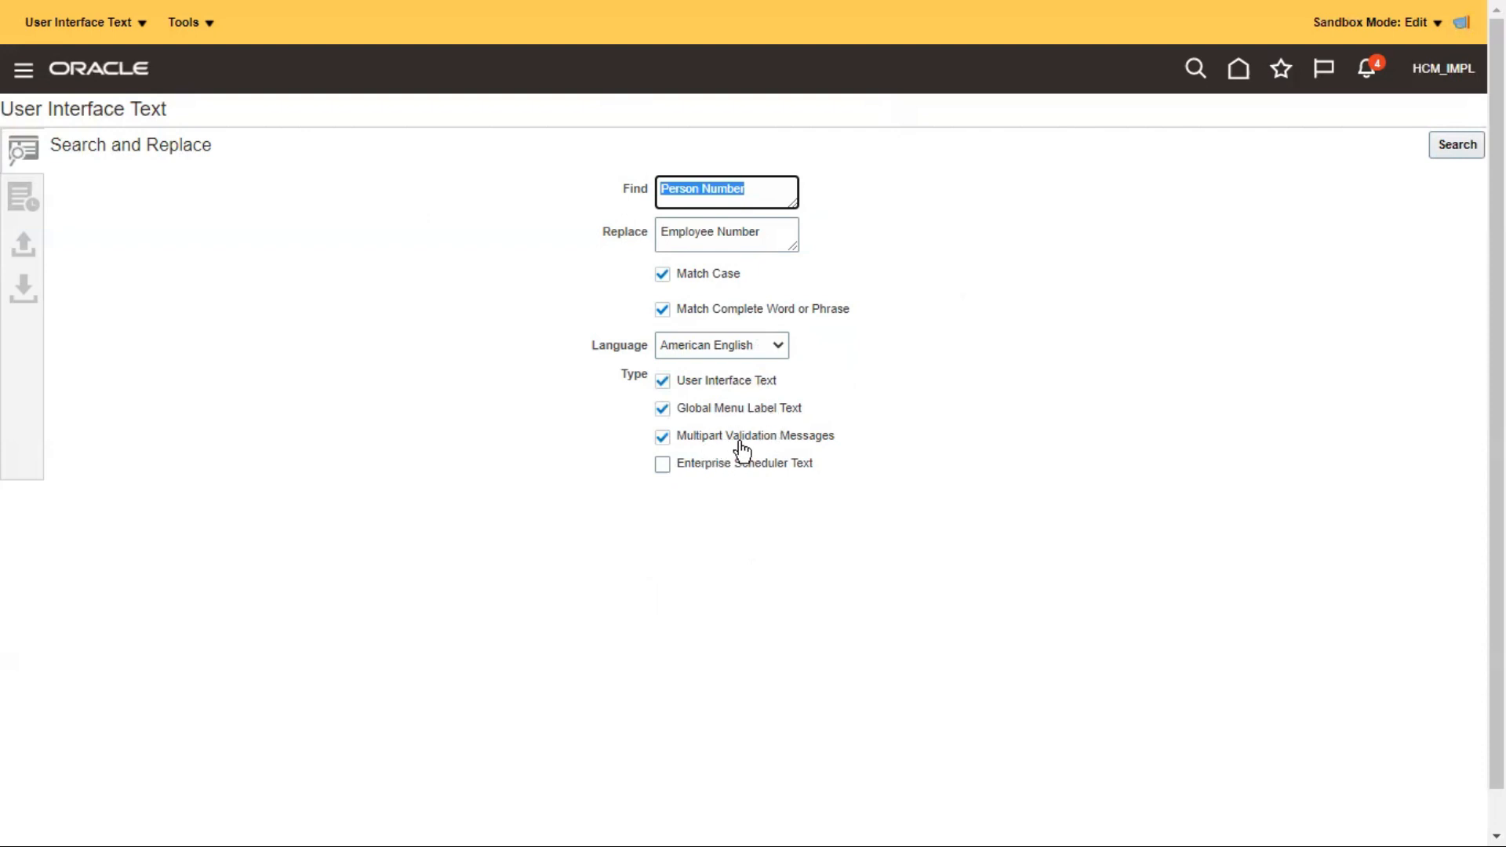
Step: Include Enterprise Scheduler Text in the searched types and run the search for Person Number
{"action": "left_click", "coordinate": [672, 466]}
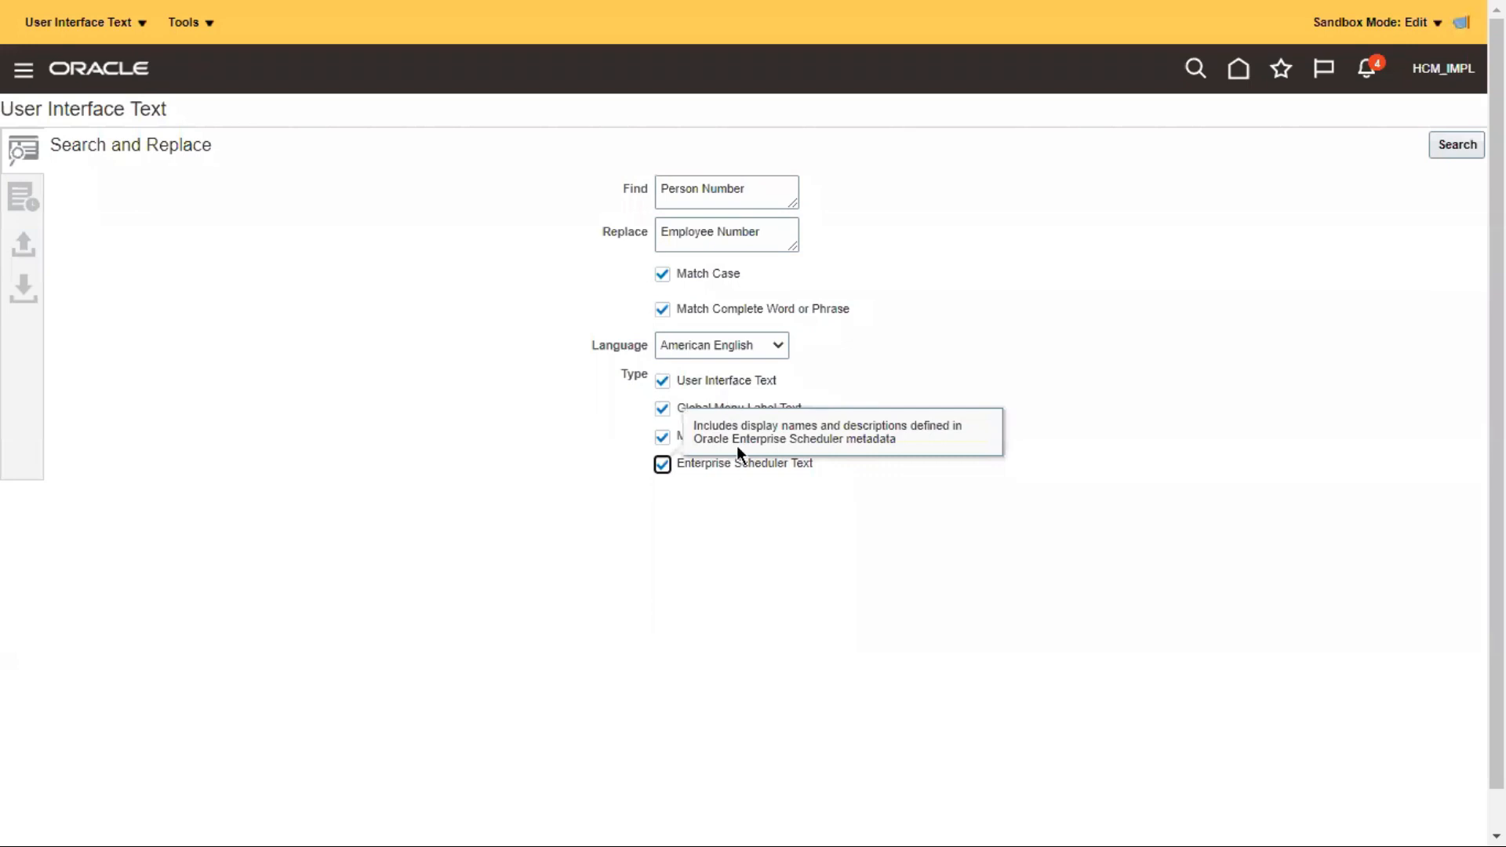
{"action": "key", "text": "alt+Tab"}
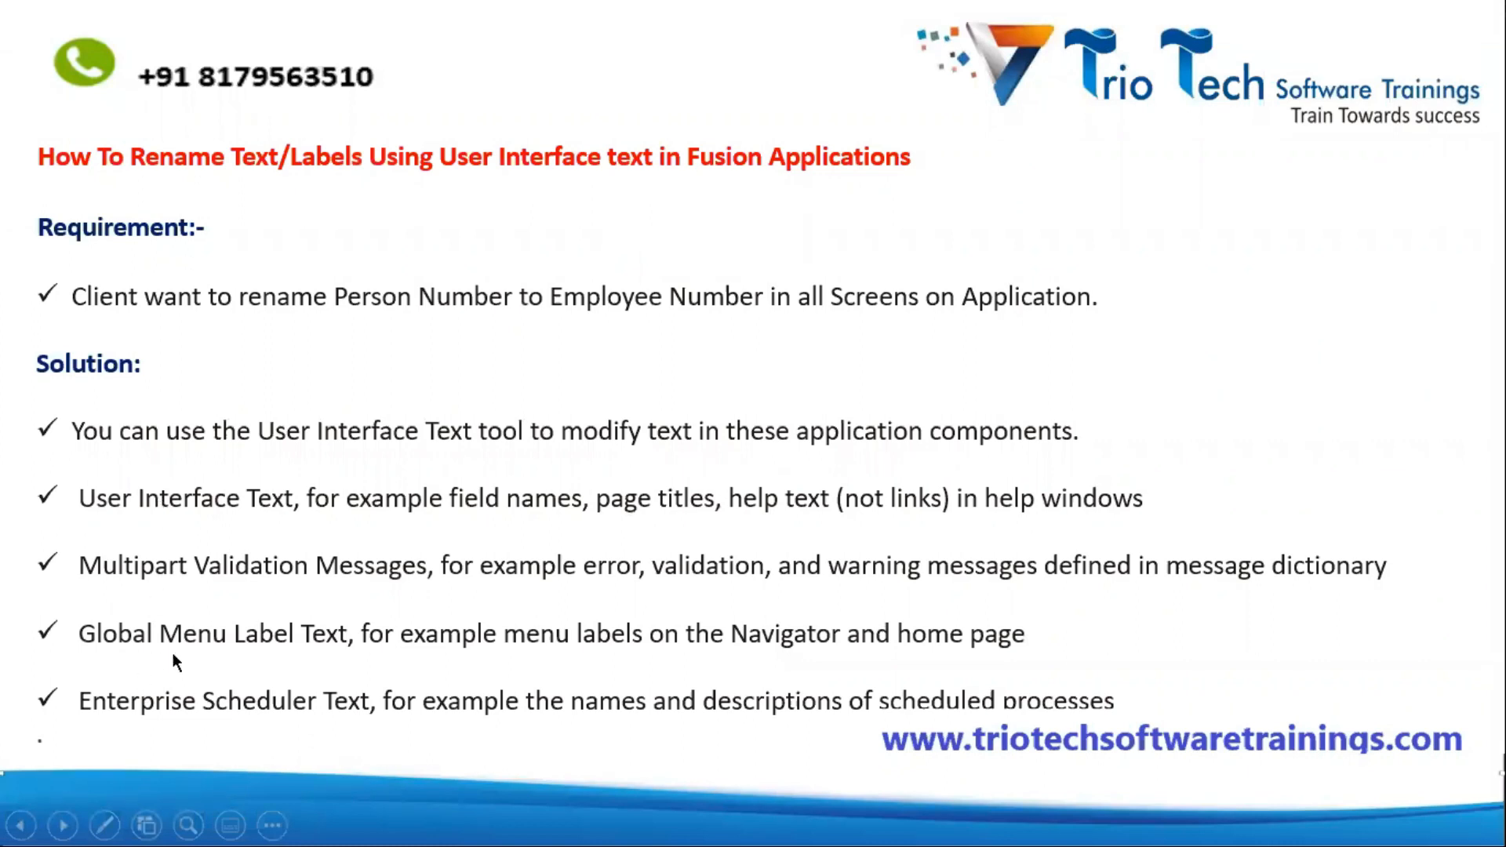
{"action": "key", "text": "alt+Tab"}
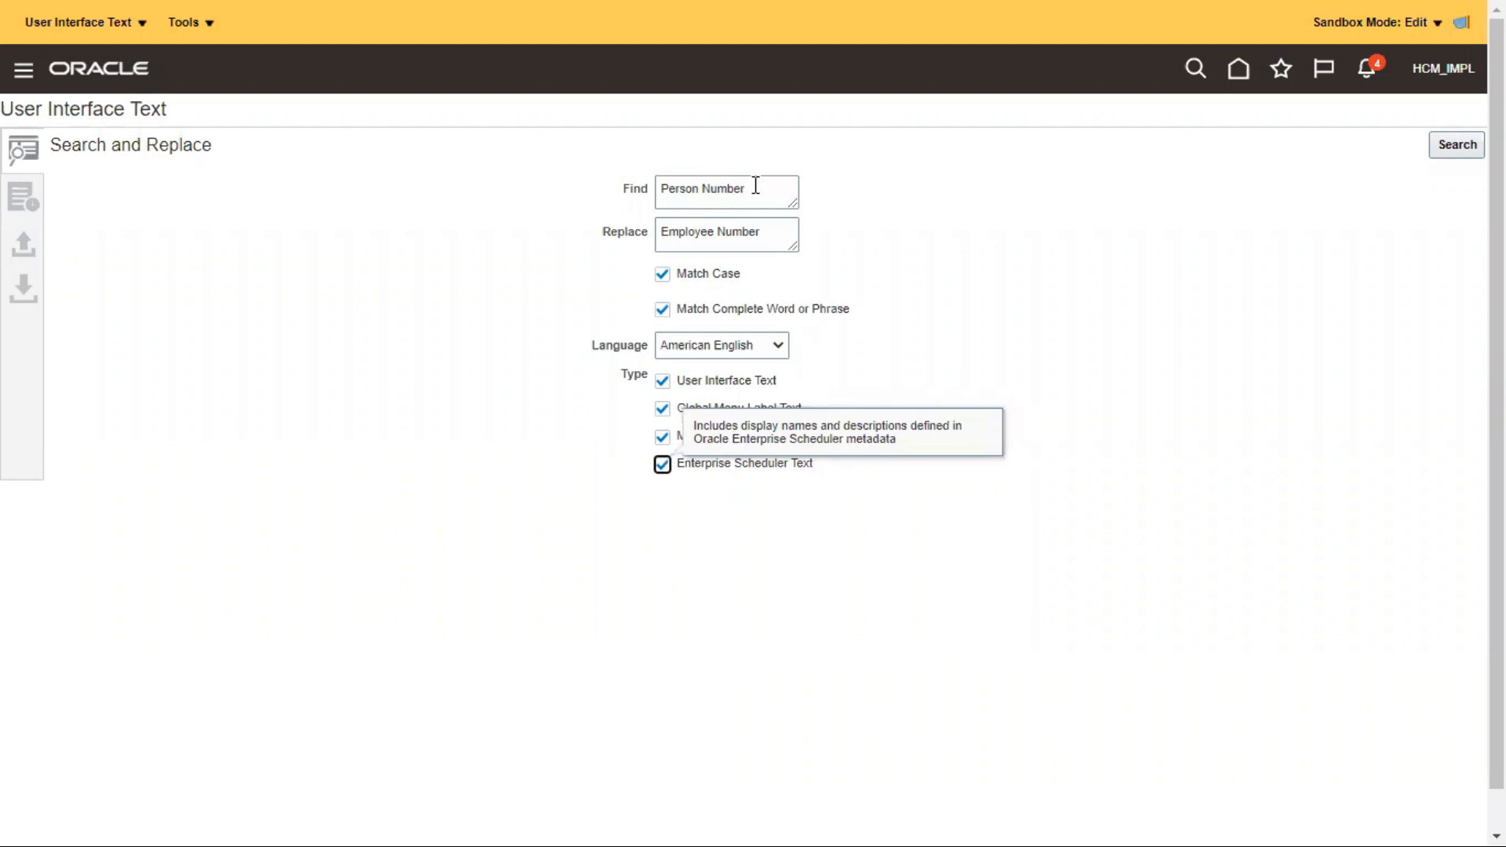
{"action": "left_click_drag", "start_coordinate": [756, 188], "coordinate": [657, 188]}
{"action": "left_click_drag", "start_coordinate": [770, 235], "coordinate": [633, 235]}
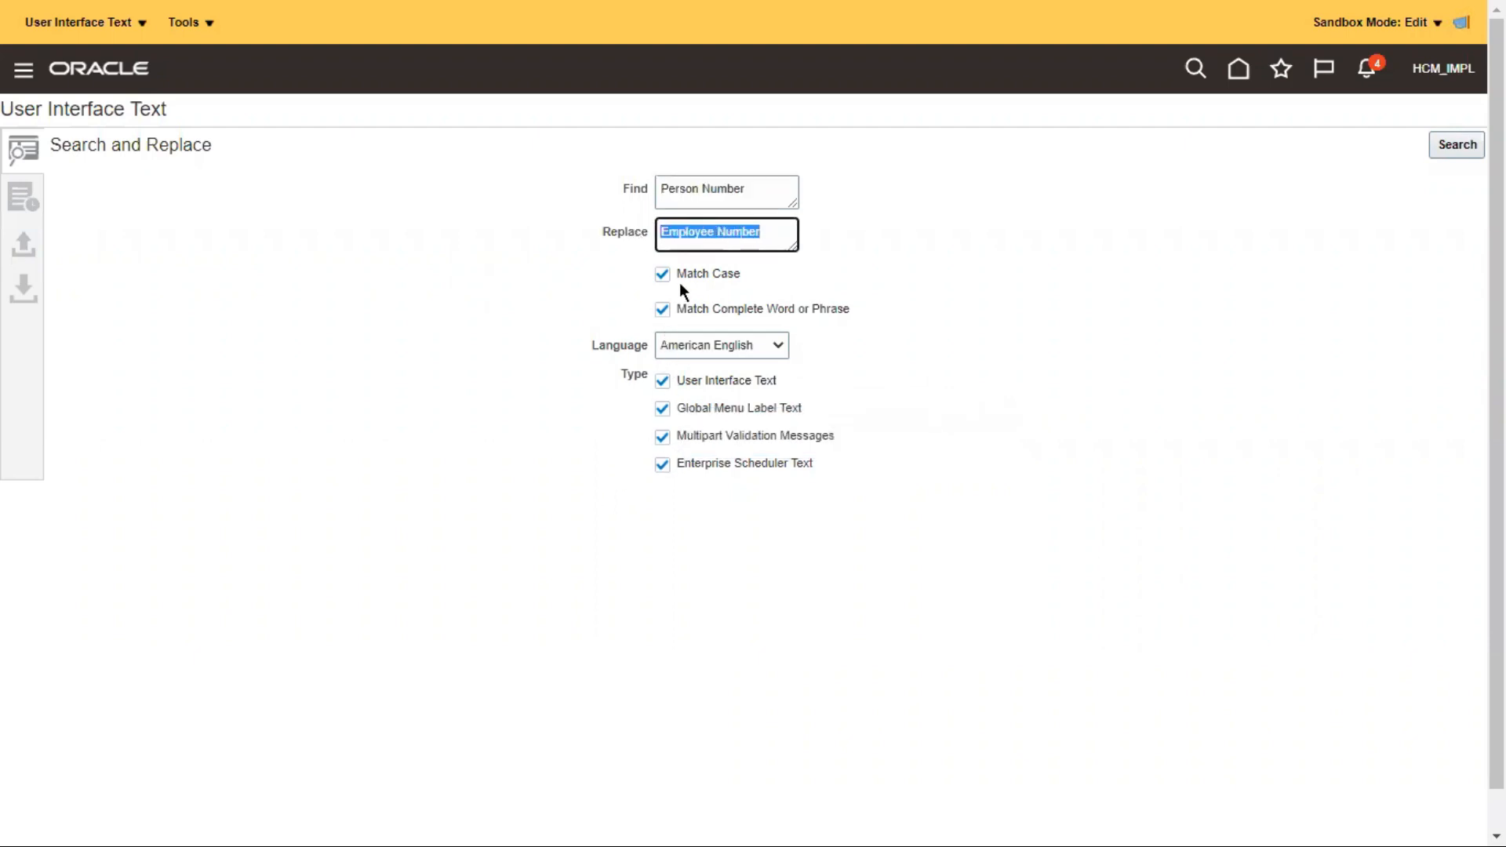
{"action": "left_click_drag", "start_coordinate": [620, 186], "coordinate": [651, 179]}
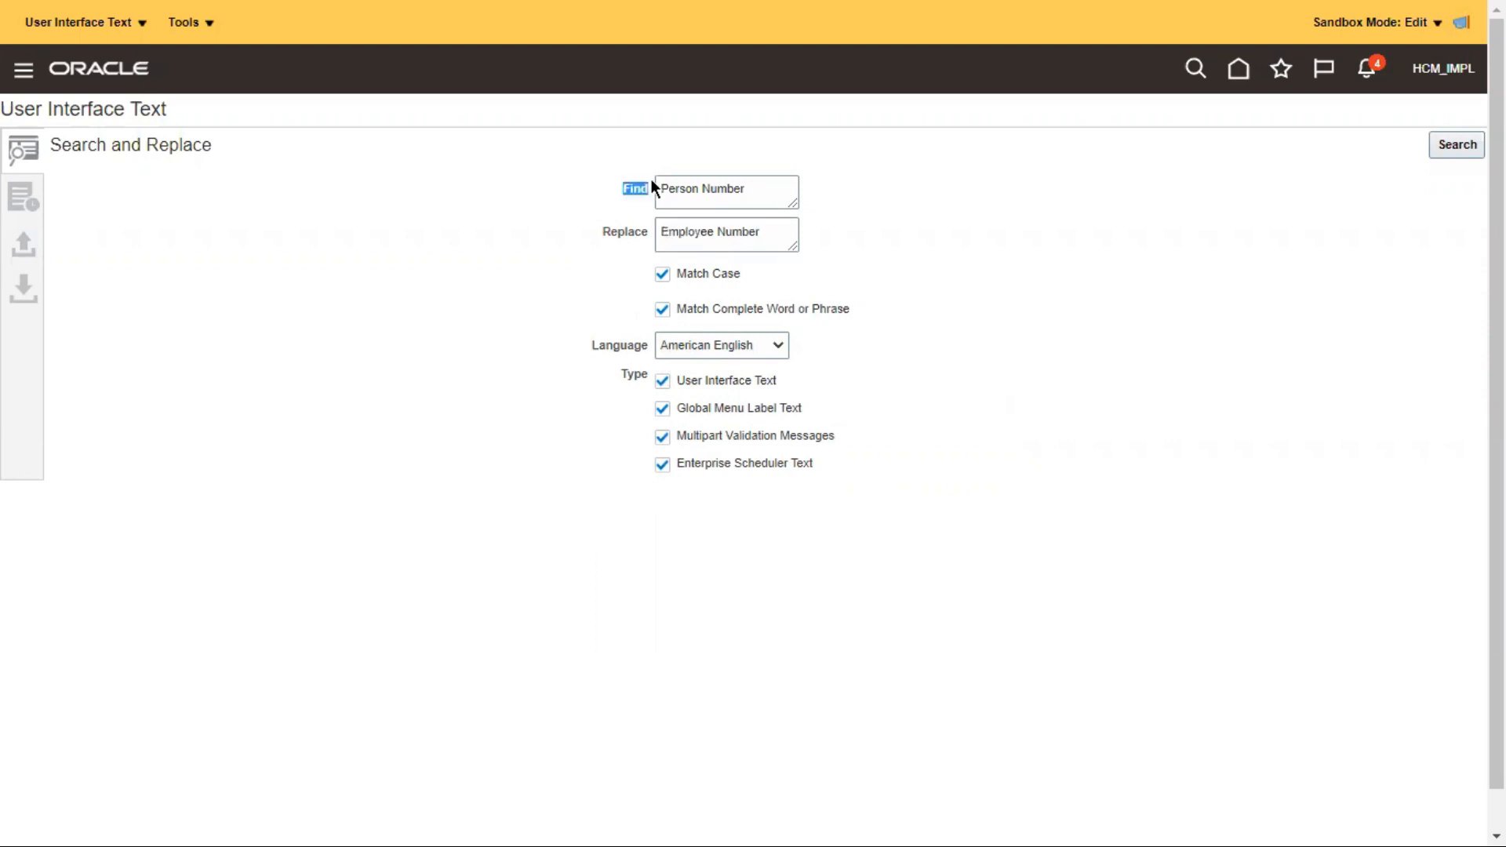
{"action": "left_click_drag", "start_coordinate": [749, 191], "coordinate": [658, 192]}
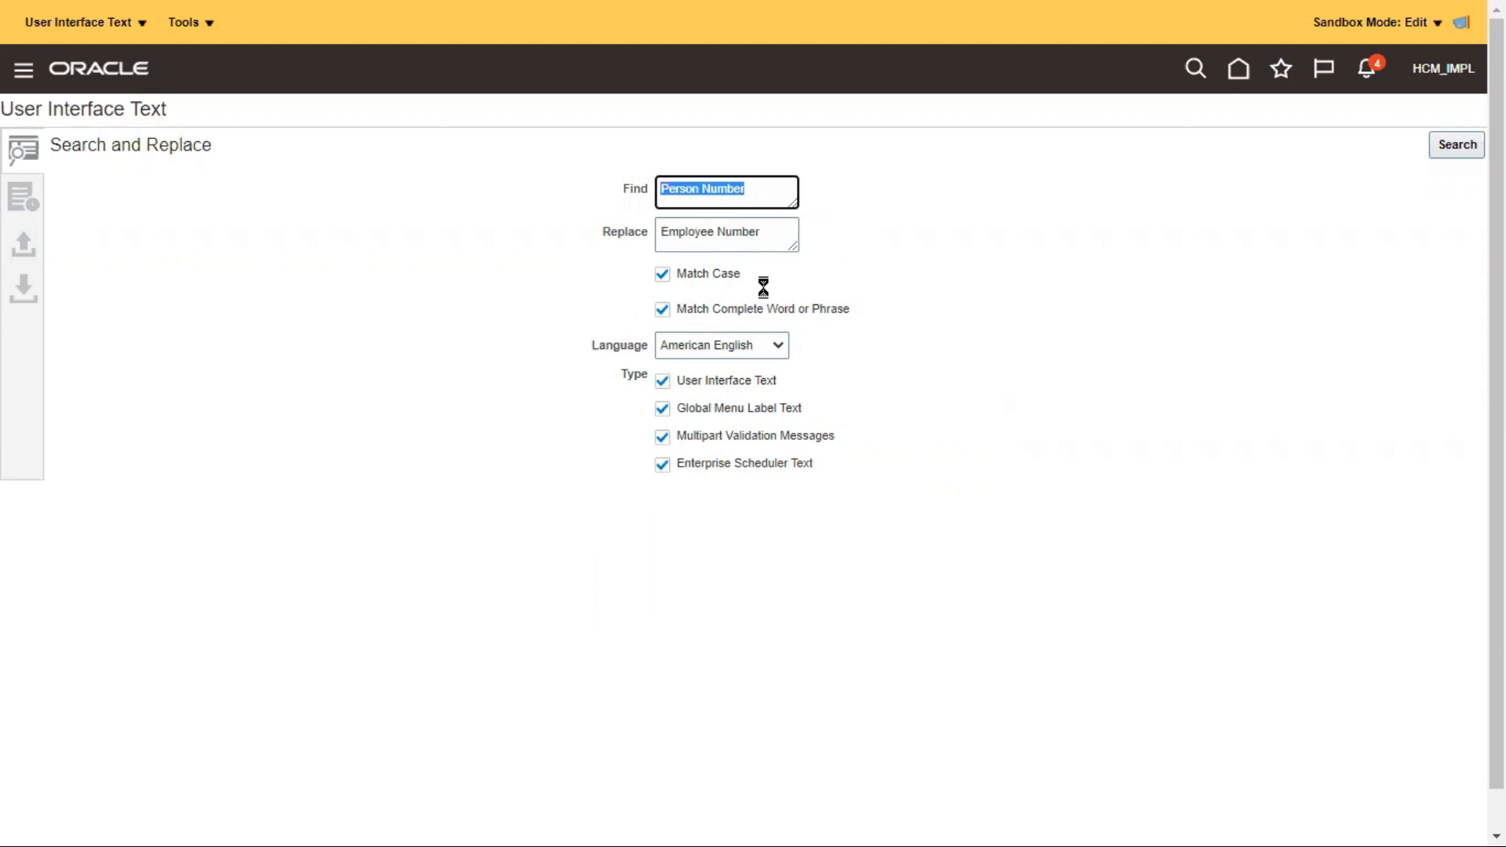
{"action": "left_click_drag", "start_coordinate": [764, 238], "coordinate": [663, 256]}
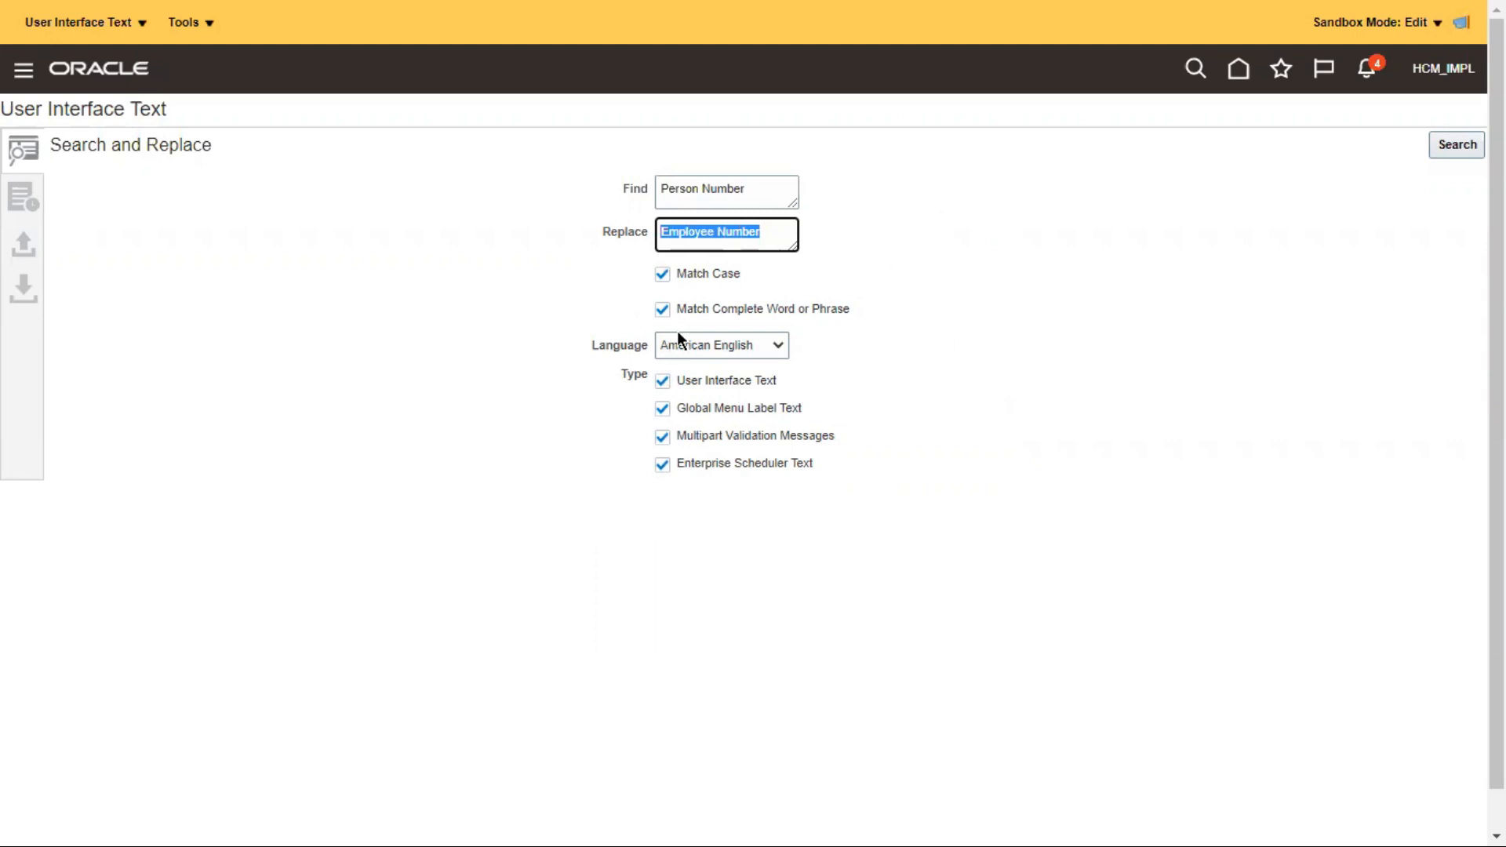
{"action": "left_click", "coordinate": [1458, 146]}
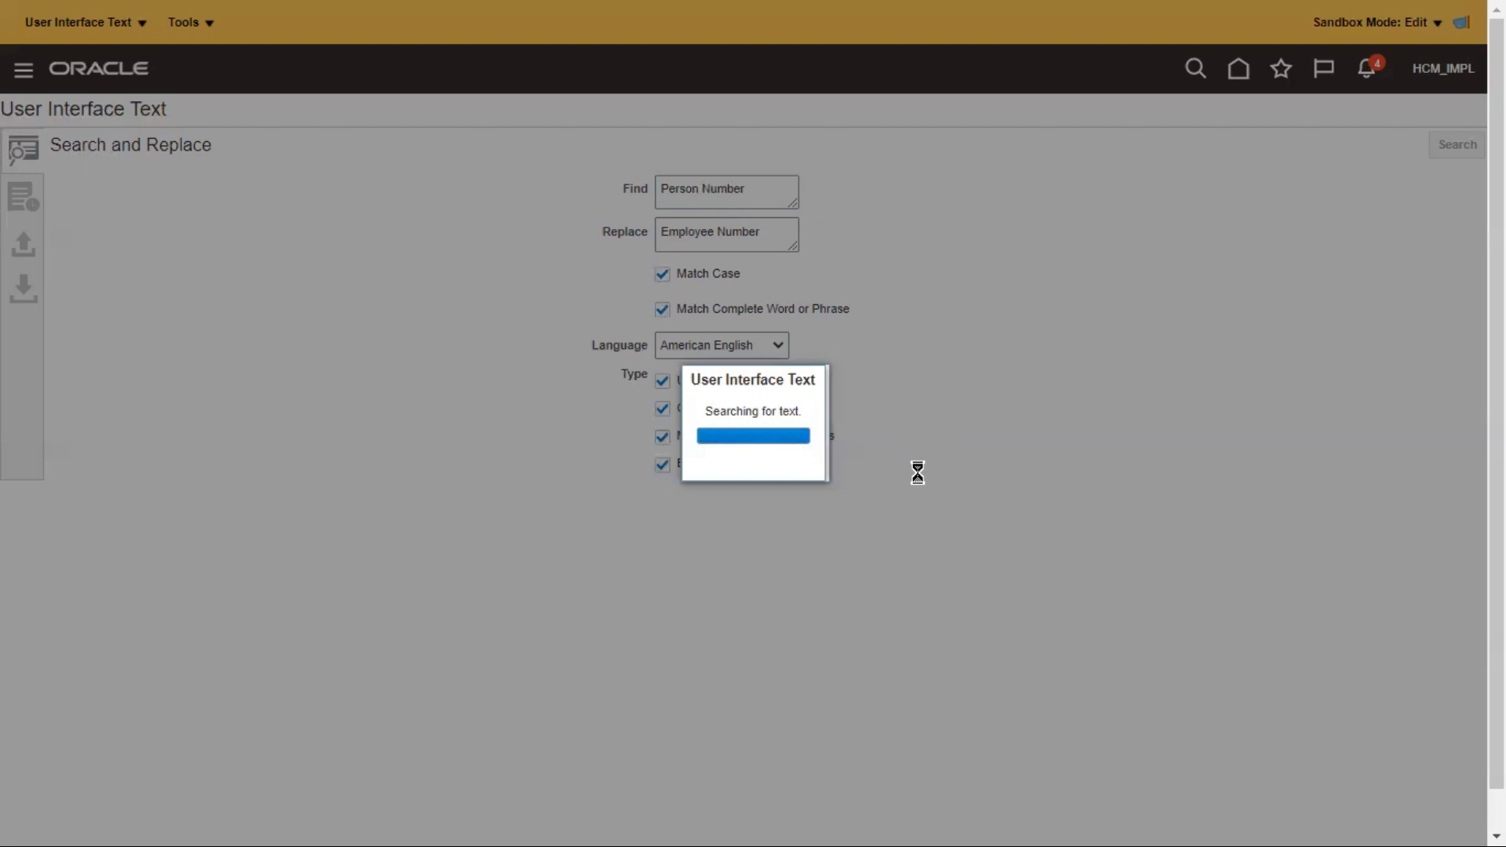
Step: Check the search results by text type and replace the matching Person Number strings with Employee Number
{"action": "scroll", "coordinate": [878, 353], "scroll_direction": "down", "scroll_amount": 1}
{"action": "scroll", "coordinate": [878, 353], "scroll_direction": "up", "scroll_amount": 1}
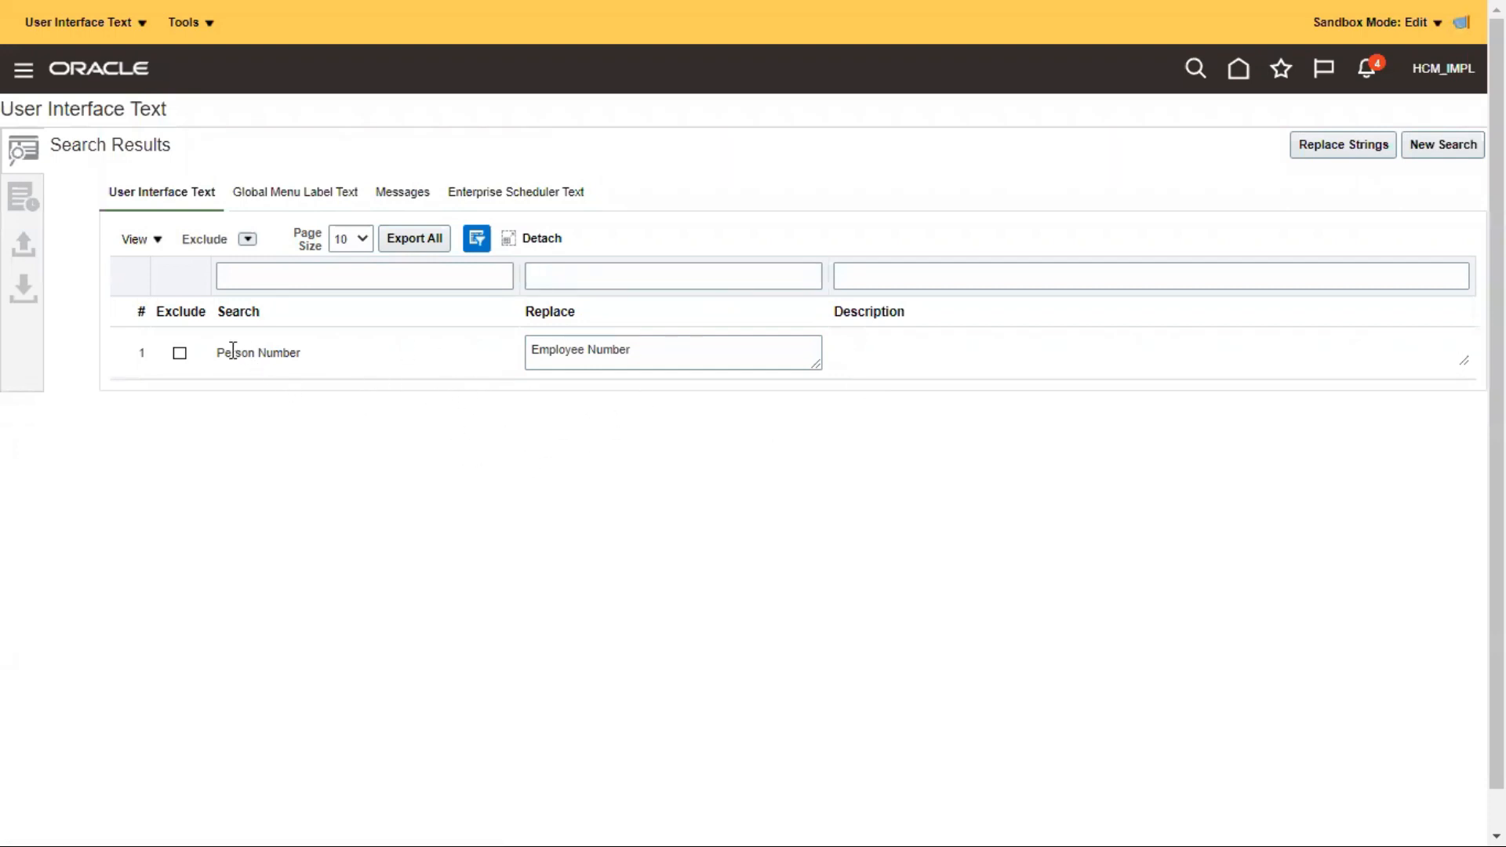
{"action": "left_click_drag", "start_coordinate": [232, 352], "coordinate": [299, 352]}
{"action": "left_click_drag", "start_coordinate": [659, 354], "coordinate": [530, 351]}
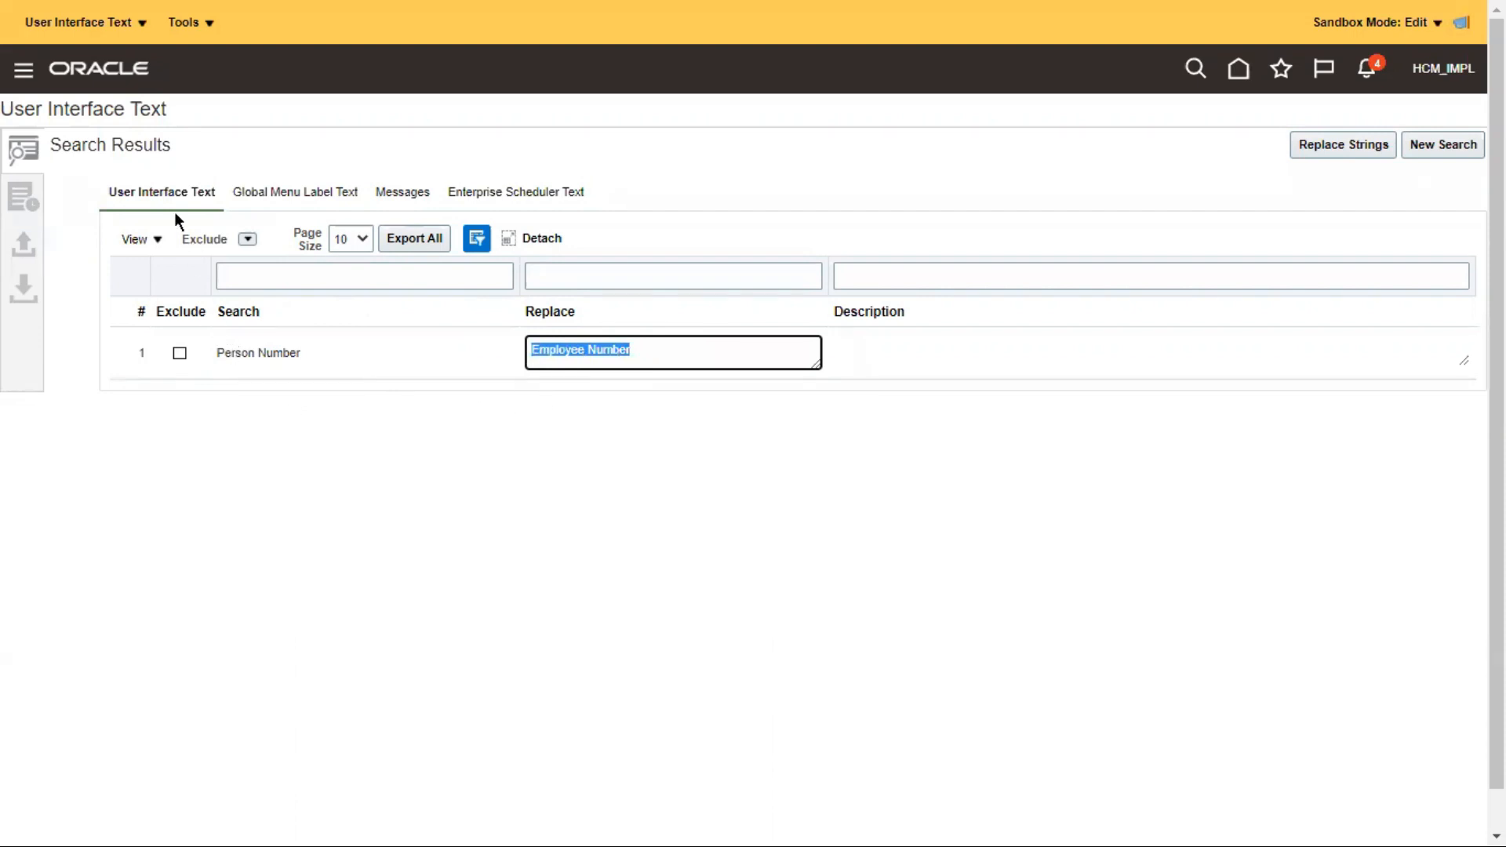
{"action": "left_click", "coordinate": [295, 193]}
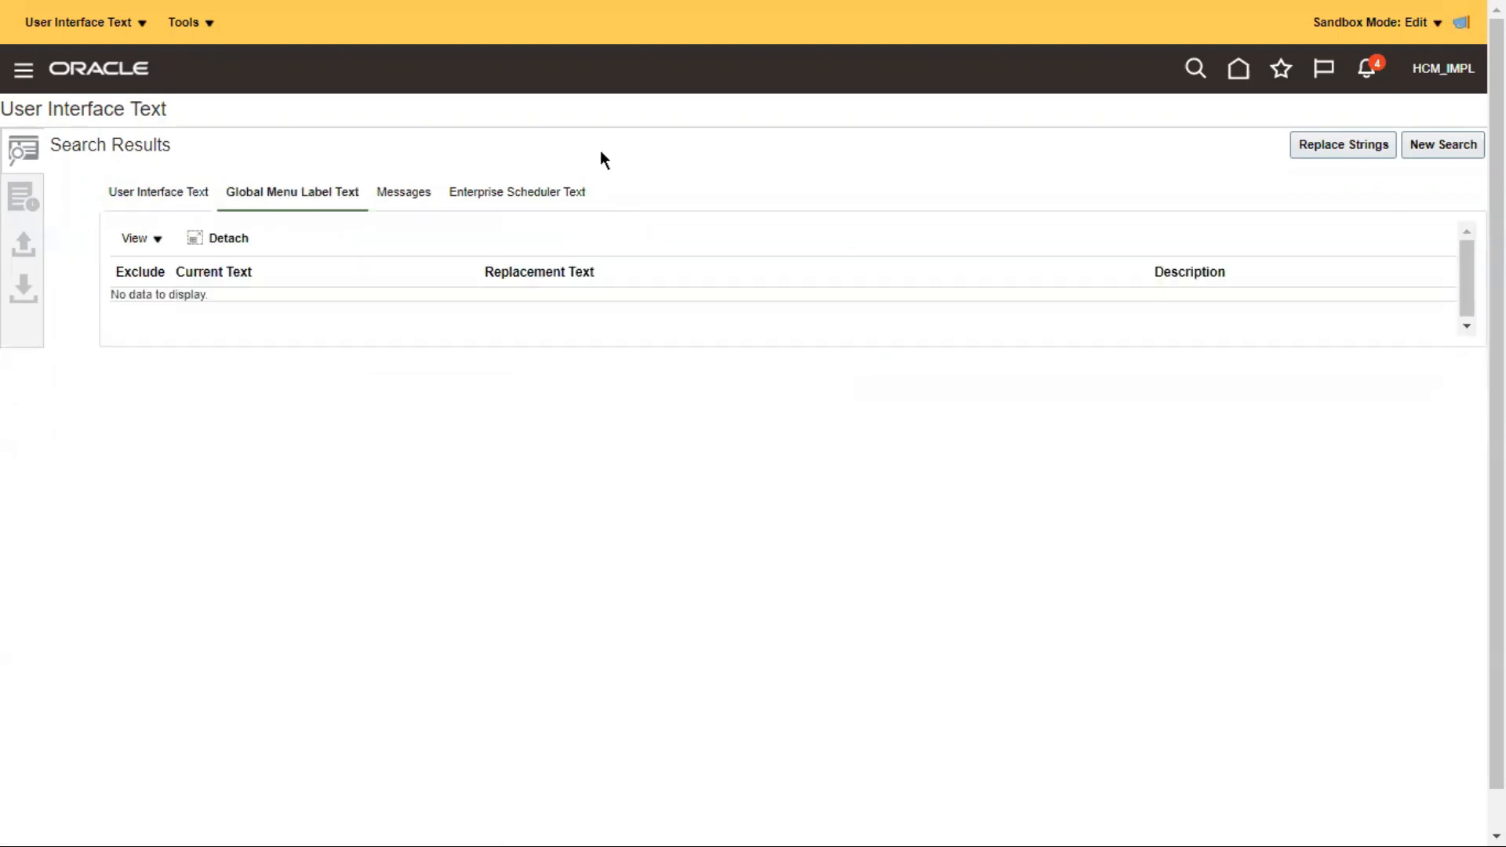
{"action": "left_click", "coordinate": [401, 194]}
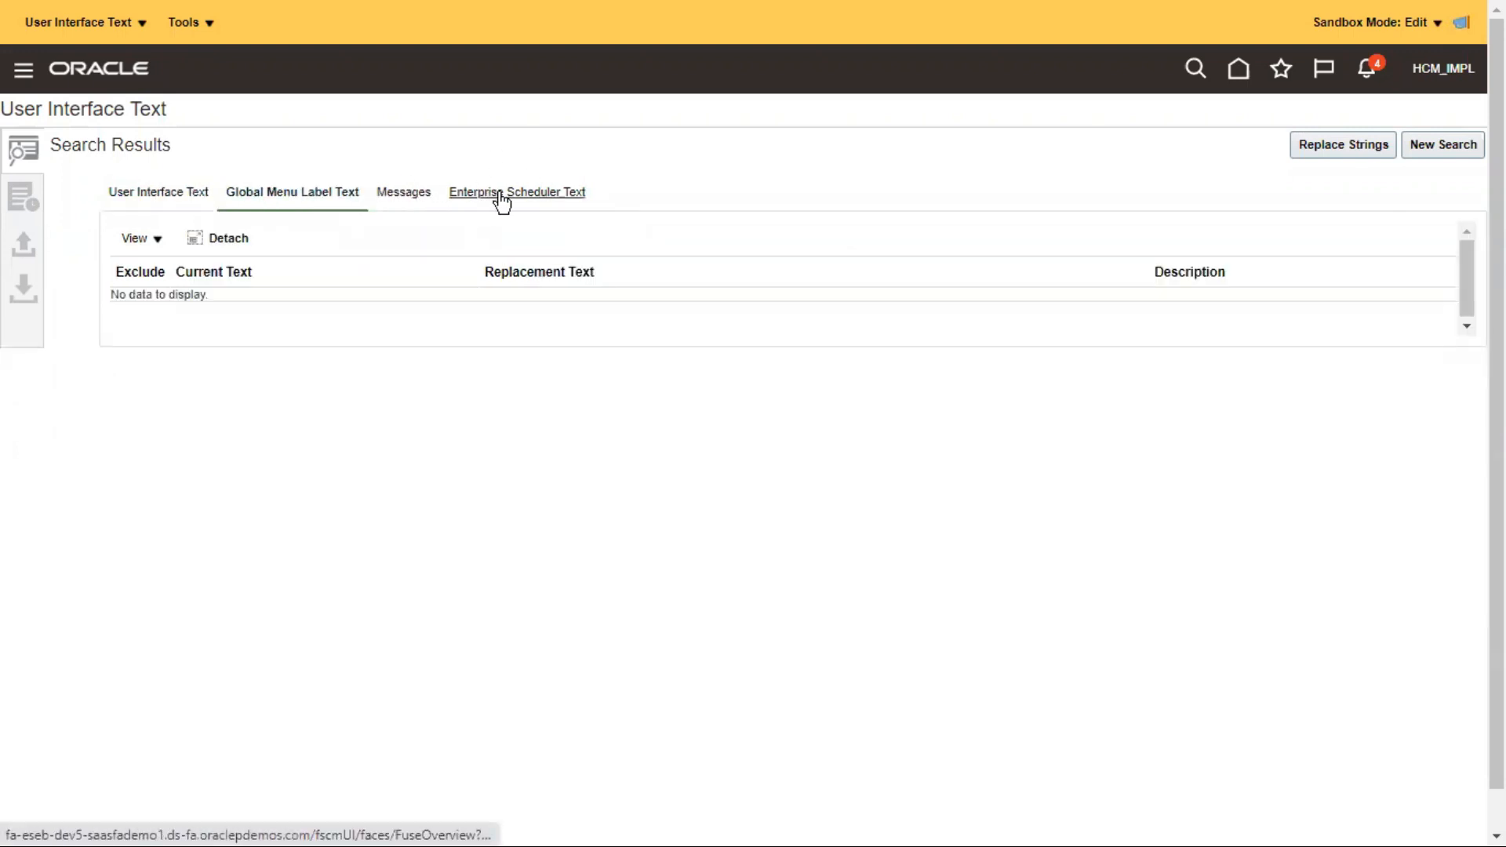
{"action": "left_click", "coordinate": [596, 188]}
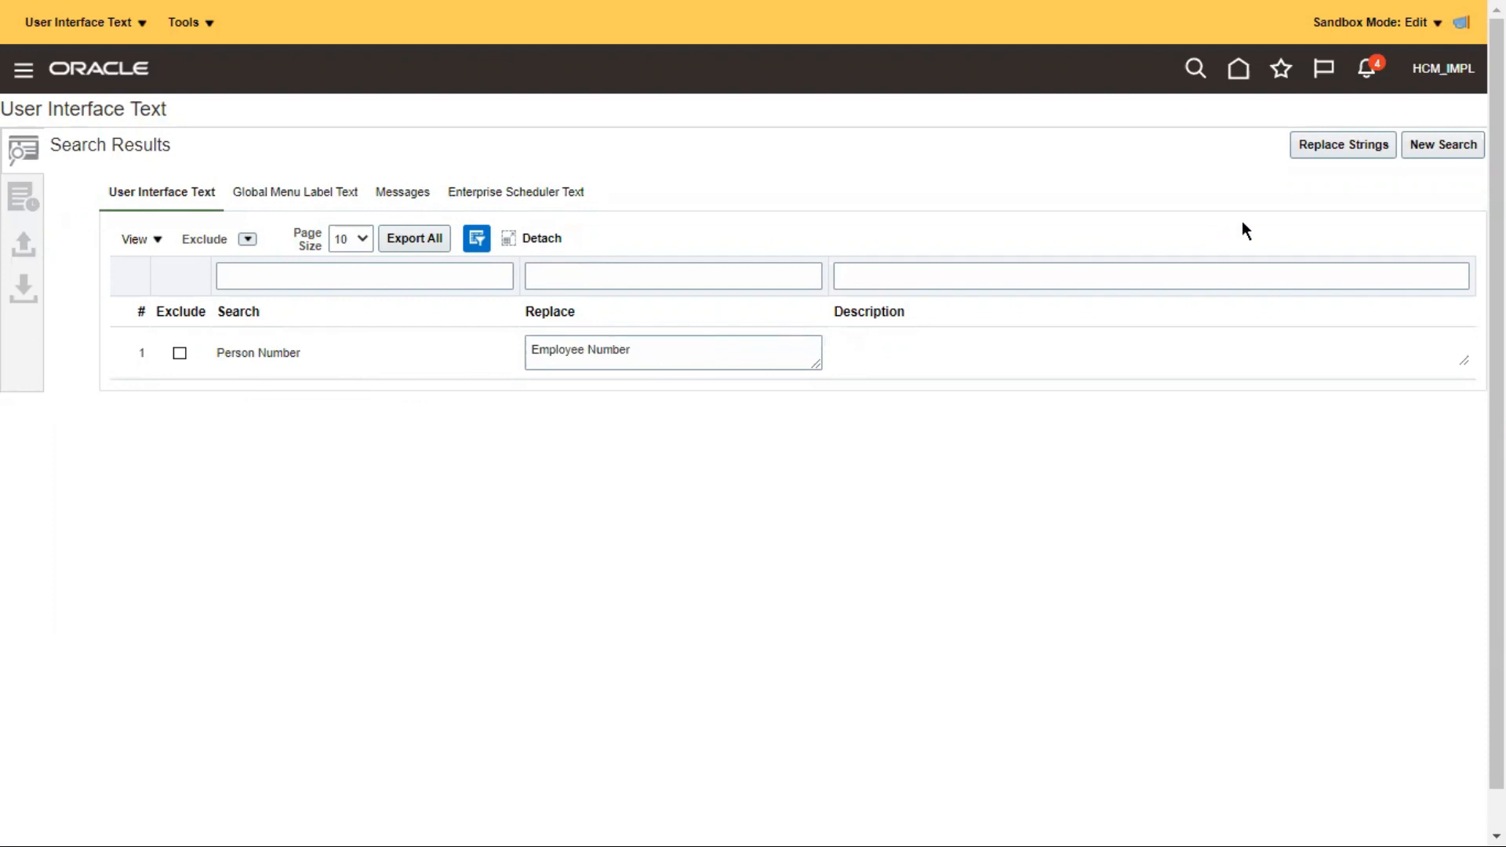
{"action": "left_click", "coordinate": [1347, 147]}
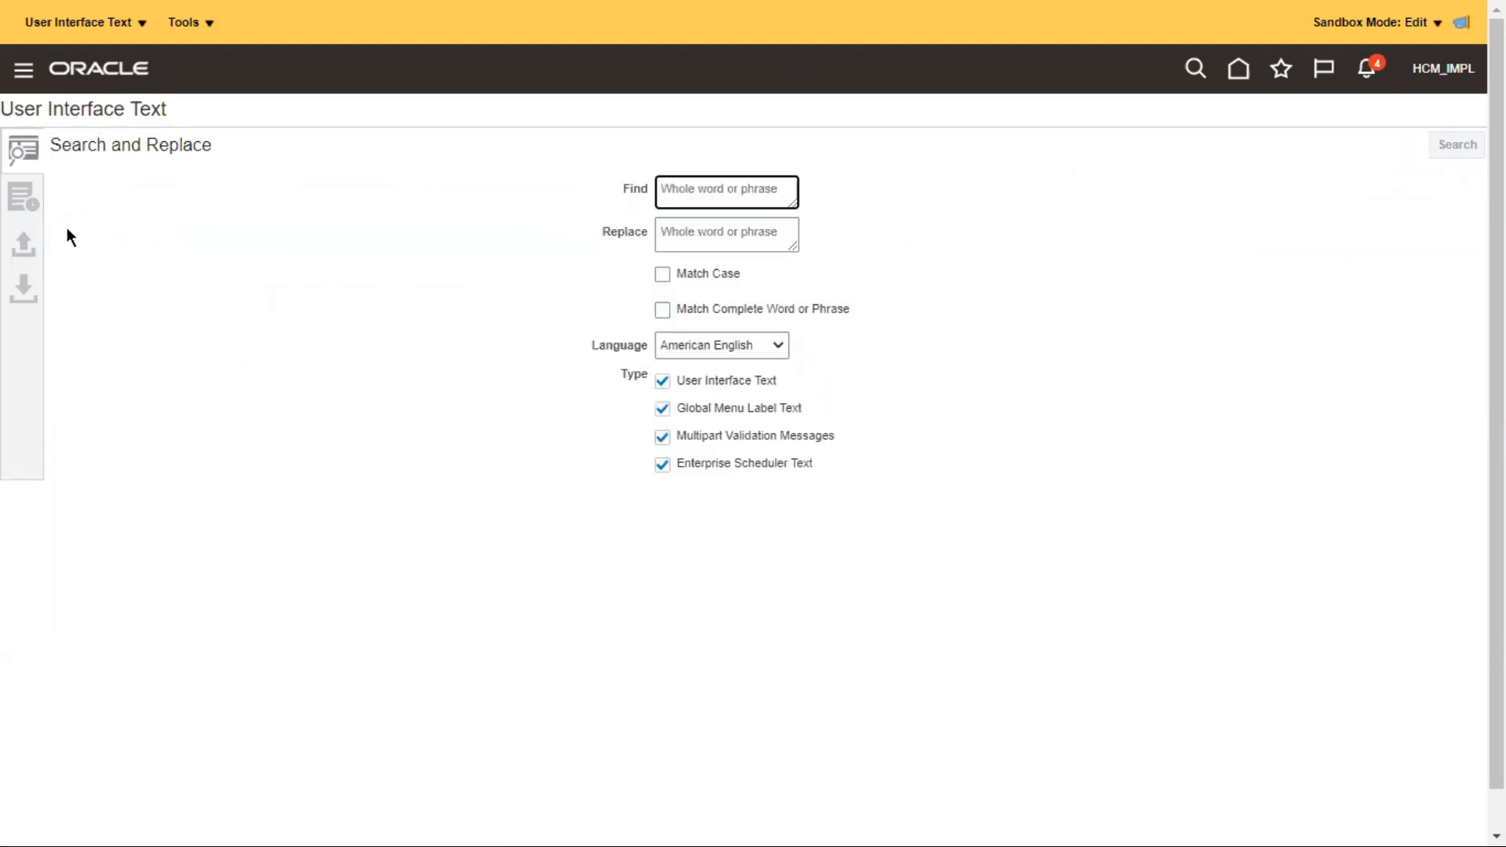
Step: Open the Text Replacement History and examine the entry's find value, replace value and count
{"action": "left_click", "coordinate": [24, 204]}
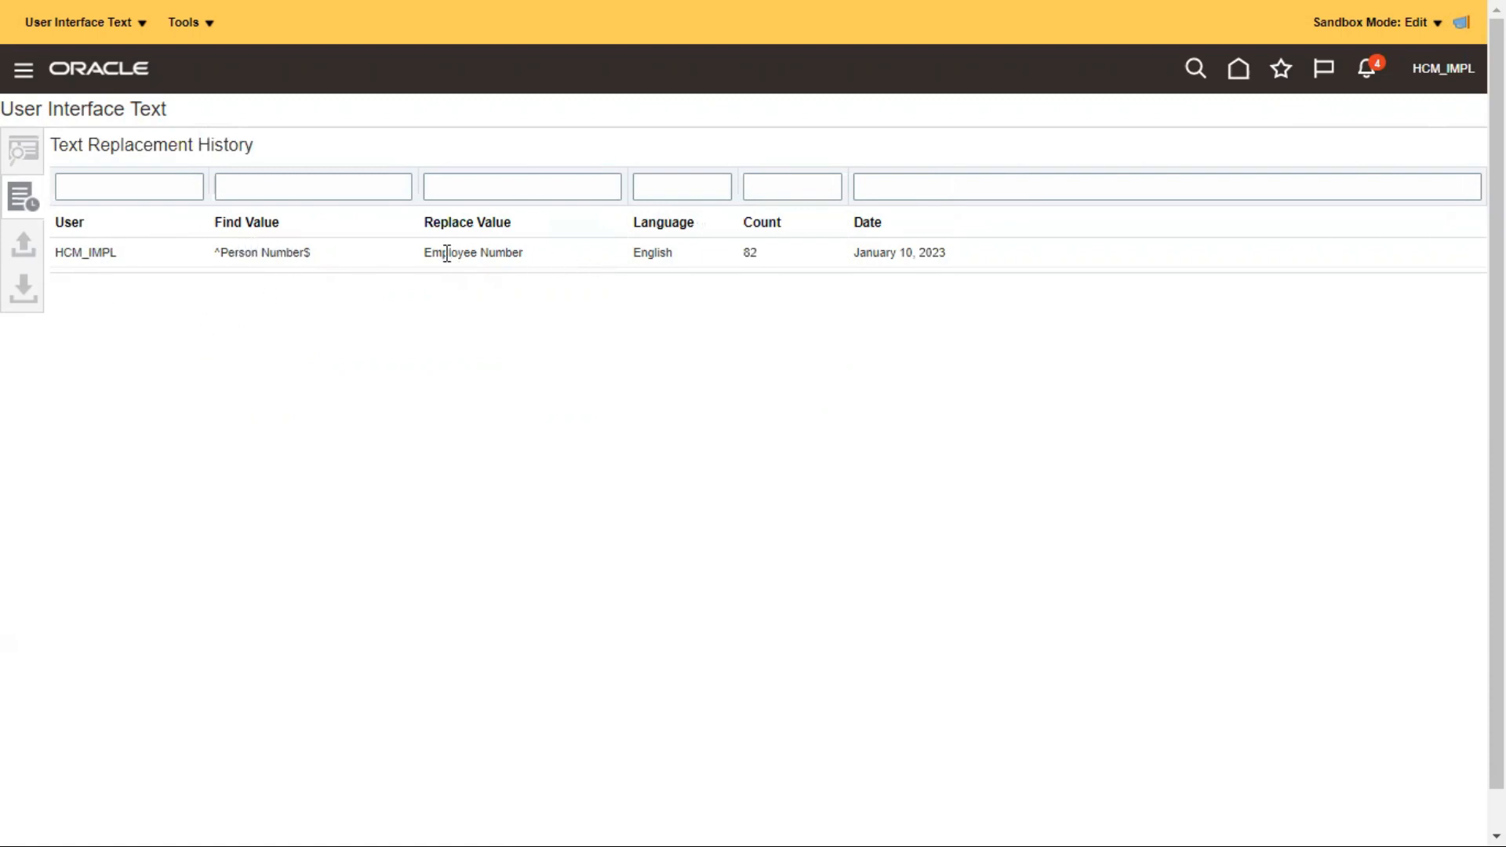
{"action": "left_click_drag", "start_coordinate": [443, 251], "coordinate": [527, 254]}
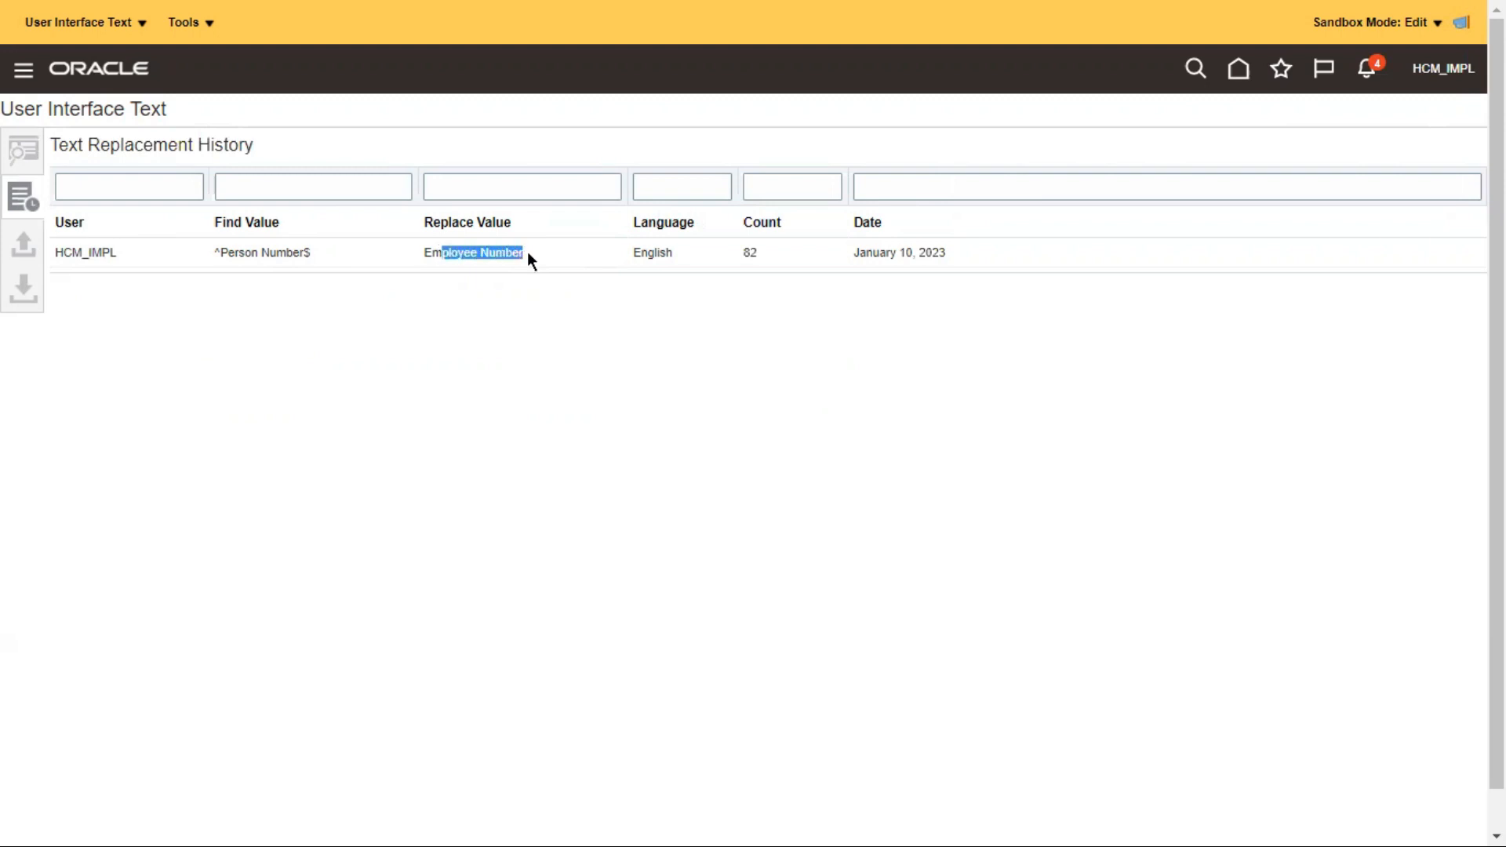
{"action": "double_click", "coordinate": [749, 251]}
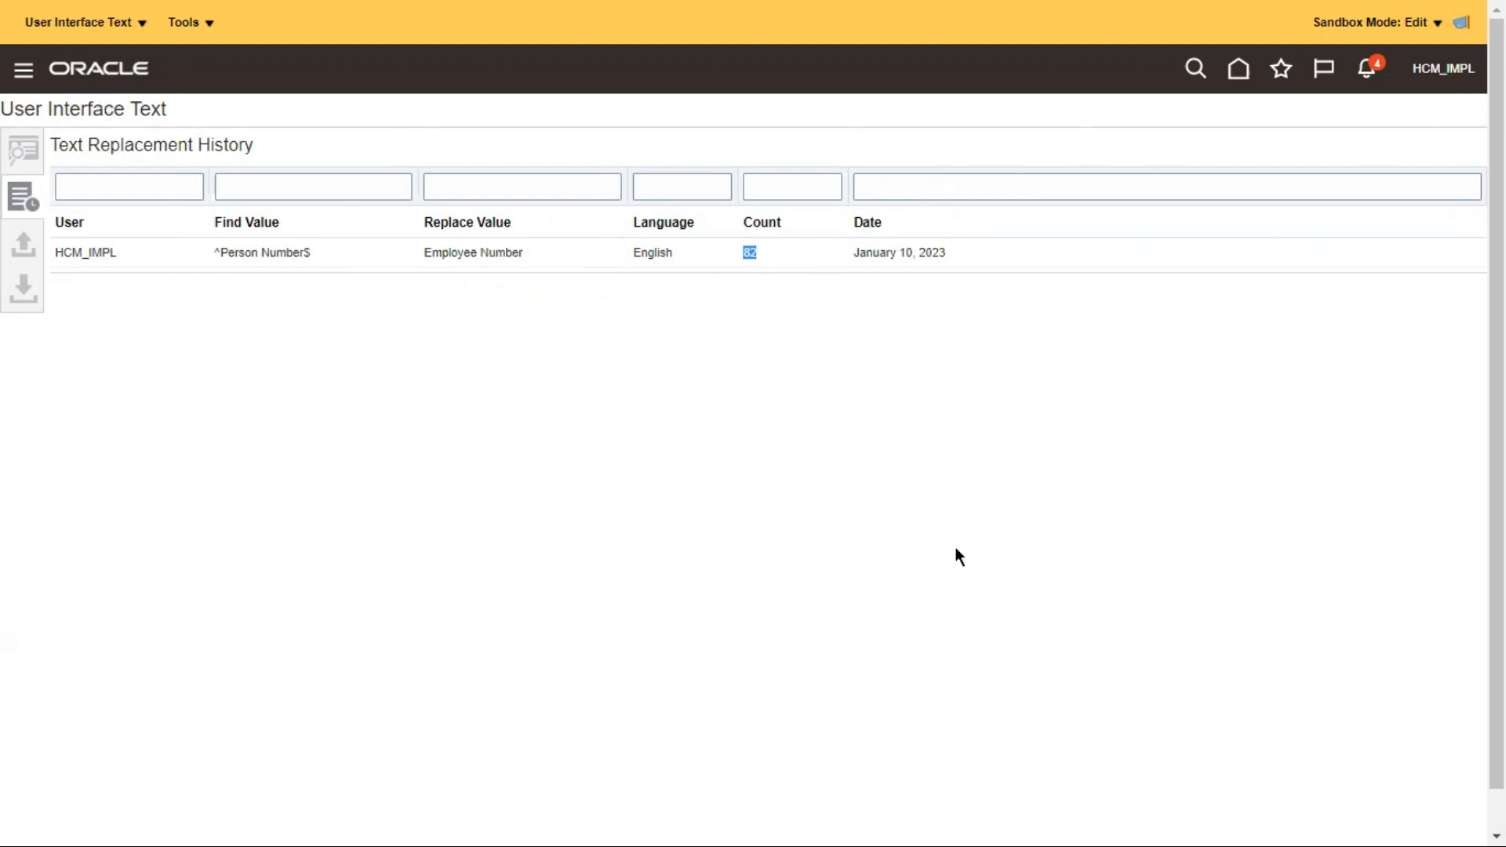
{"action": "left_click", "coordinate": [678, 333]}
{"action": "left_click_drag", "start_coordinate": [244, 253], "coordinate": [277, 253]}
{"action": "left_click_drag", "start_coordinate": [445, 252], "coordinate": [515, 253]}
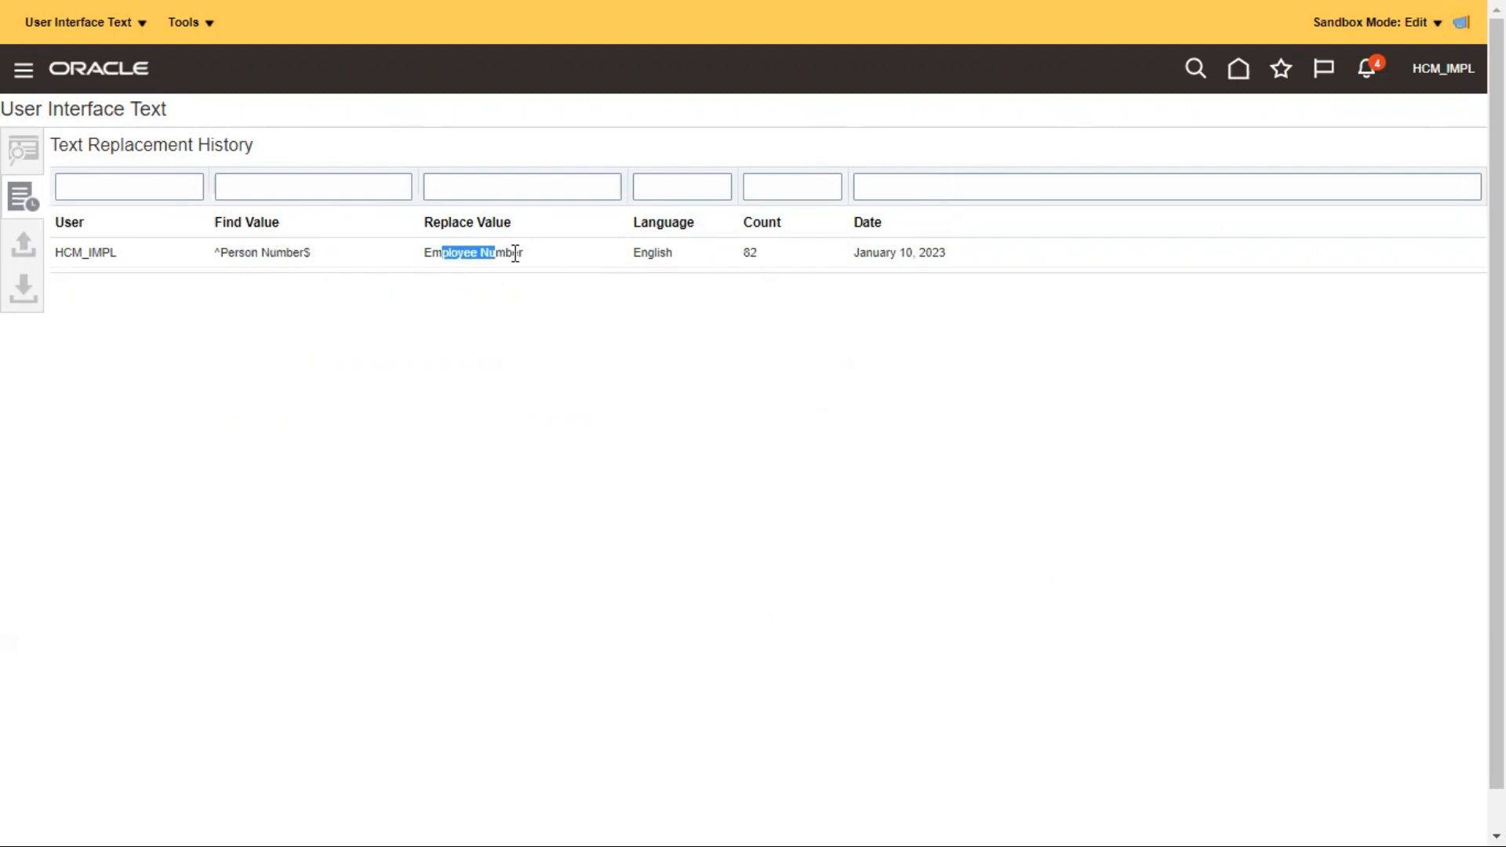
{"action": "double_click", "coordinate": [747, 250]}
{"action": "double_click", "coordinate": [276, 251]}
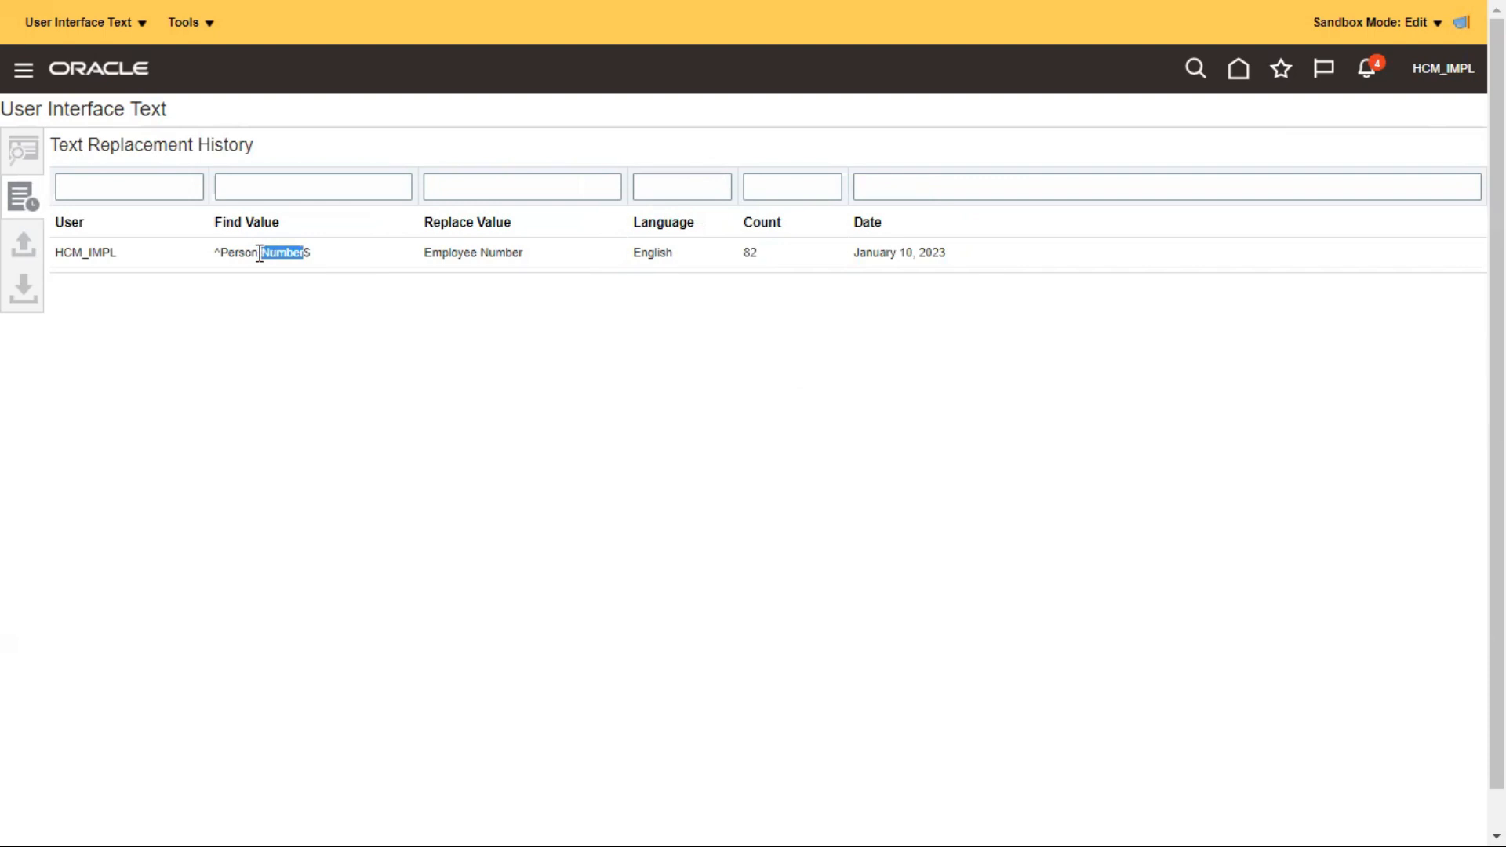
{"action": "left_click_drag", "start_coordinate": [758, 250], "coordinate": [741, 251]}
{"action": "double_click", "coordinate": [260, 252]}
{"action": "left_click_drag", "start_coordinate": [442, 252], "coordinate": [527, 254]}
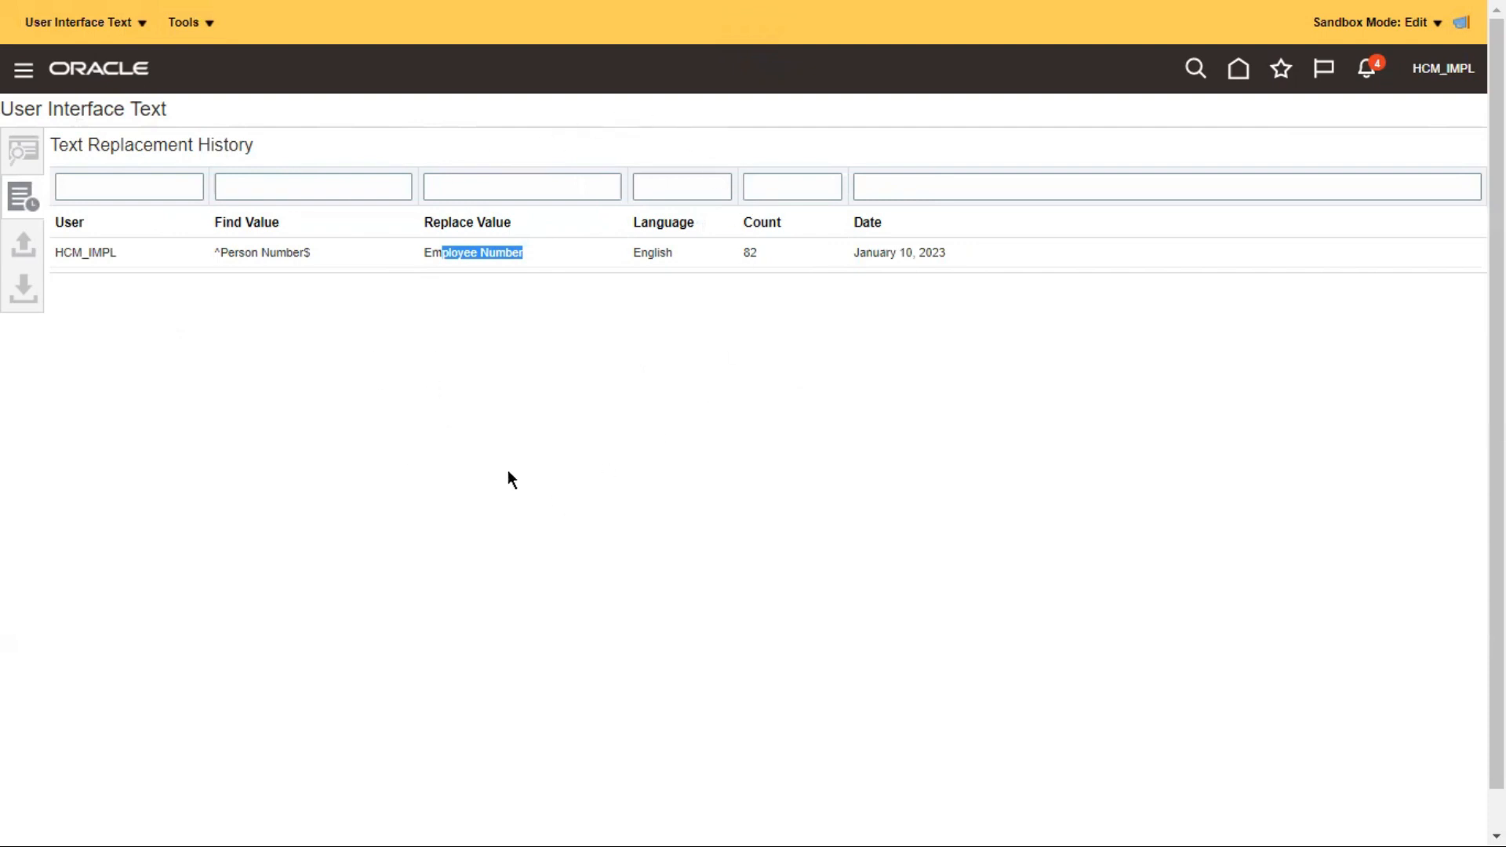
Step: Publish the User Interface Text sandbox from its details page and accept that no further changes can be made in it
{"action": "left_click", "coordinate": [88, 28]}
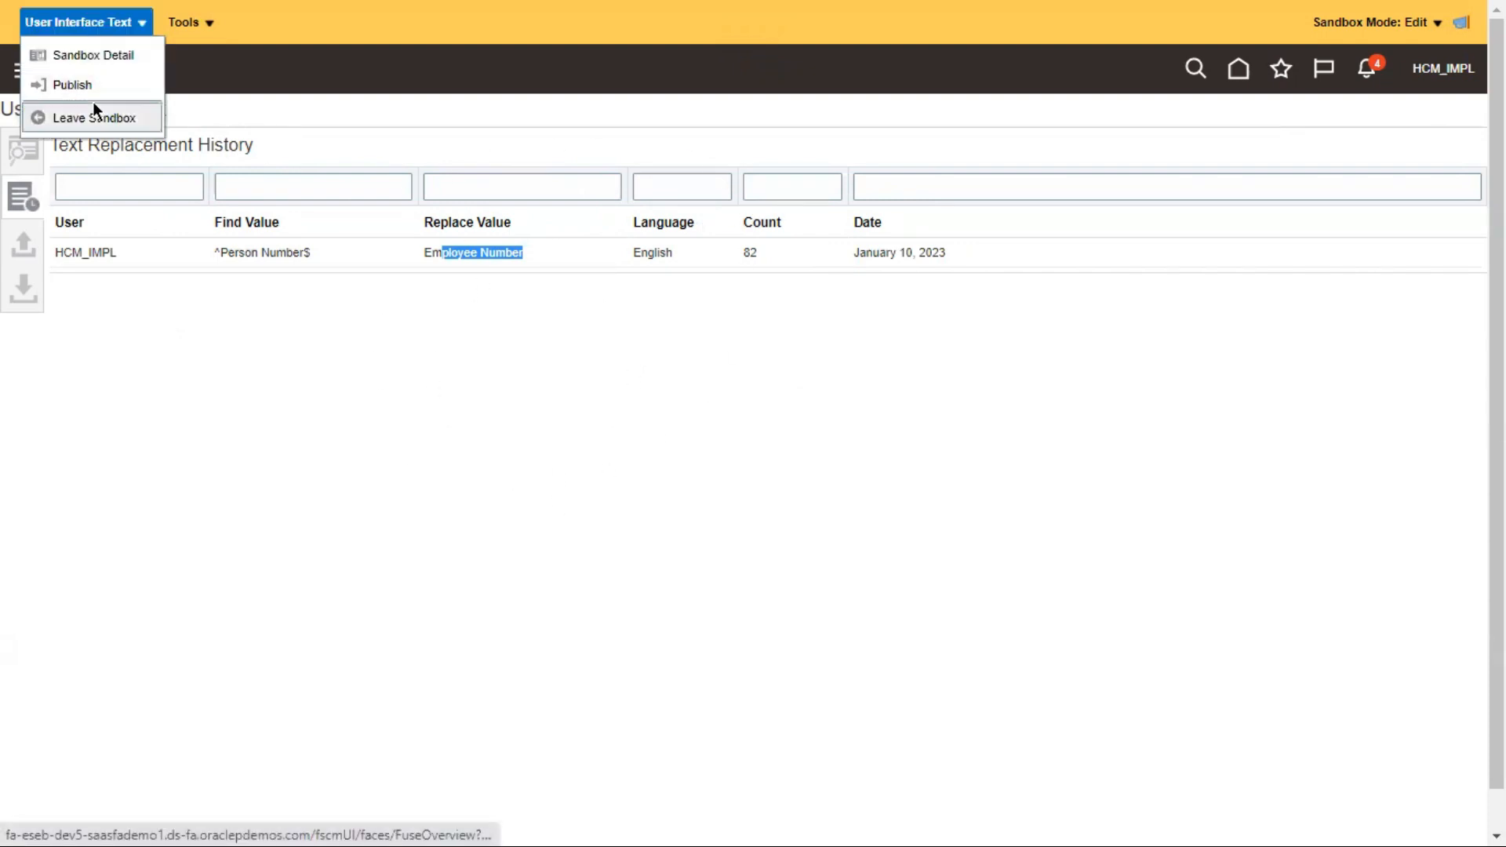
{"action": "left_click", "coordinate": [73, 86]}
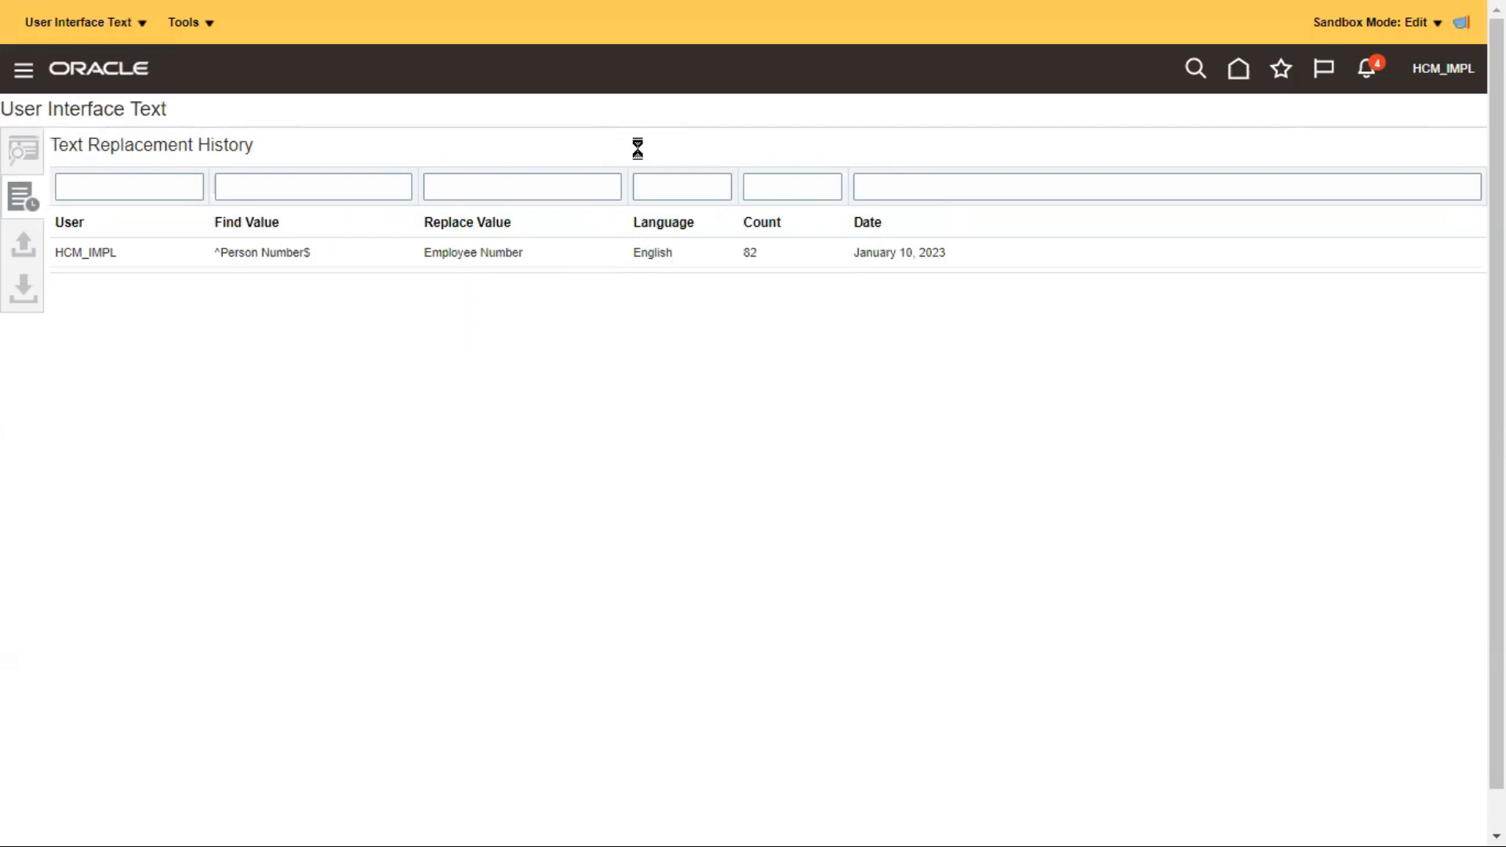
{"action": "left_click", "coordinate": [1034, 451]}
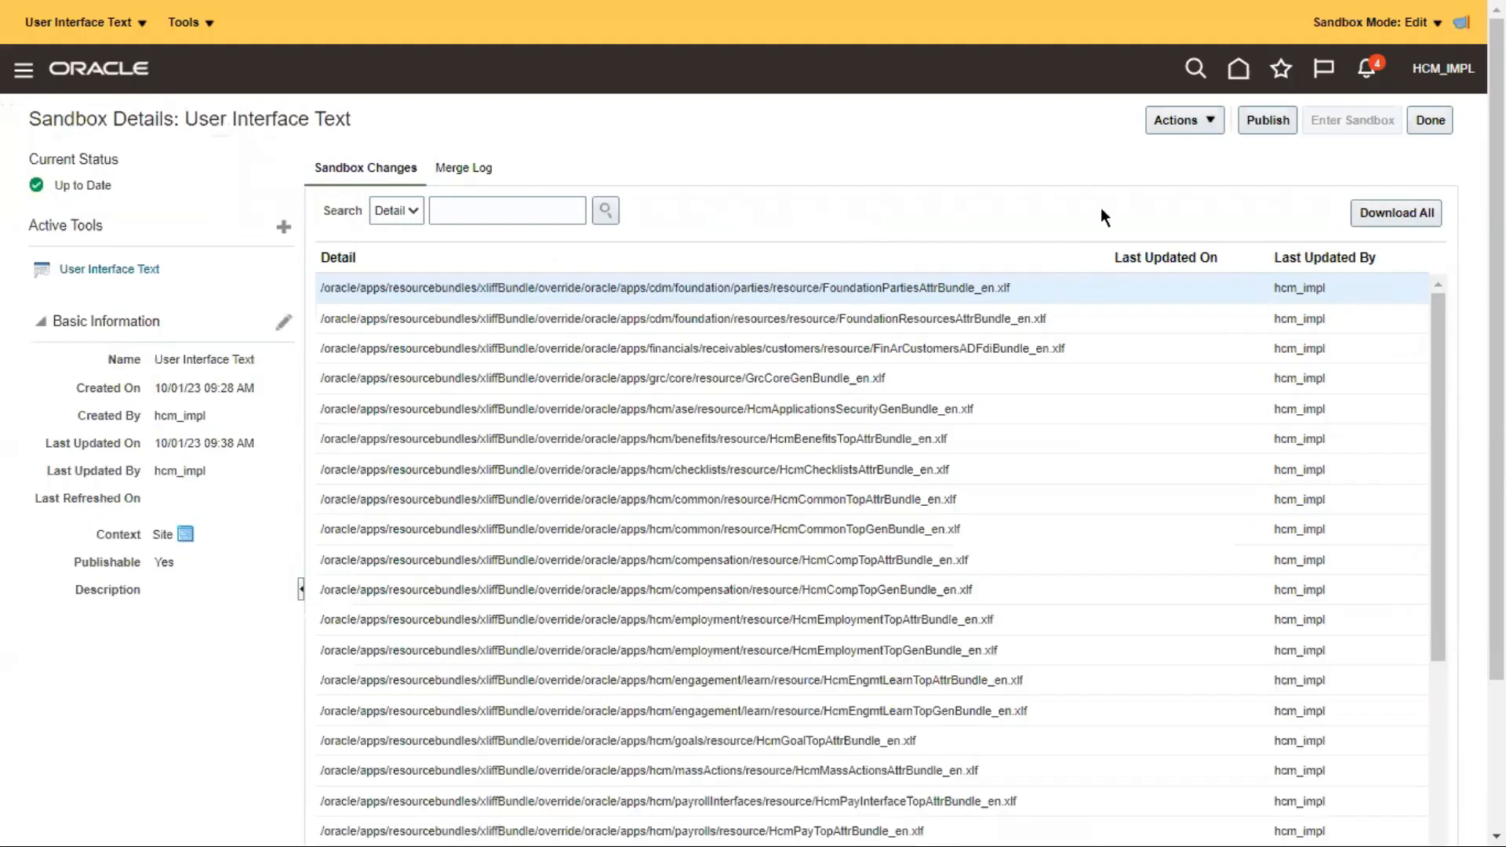
{"action": "left_click", "coordinate": [1258, 120]}
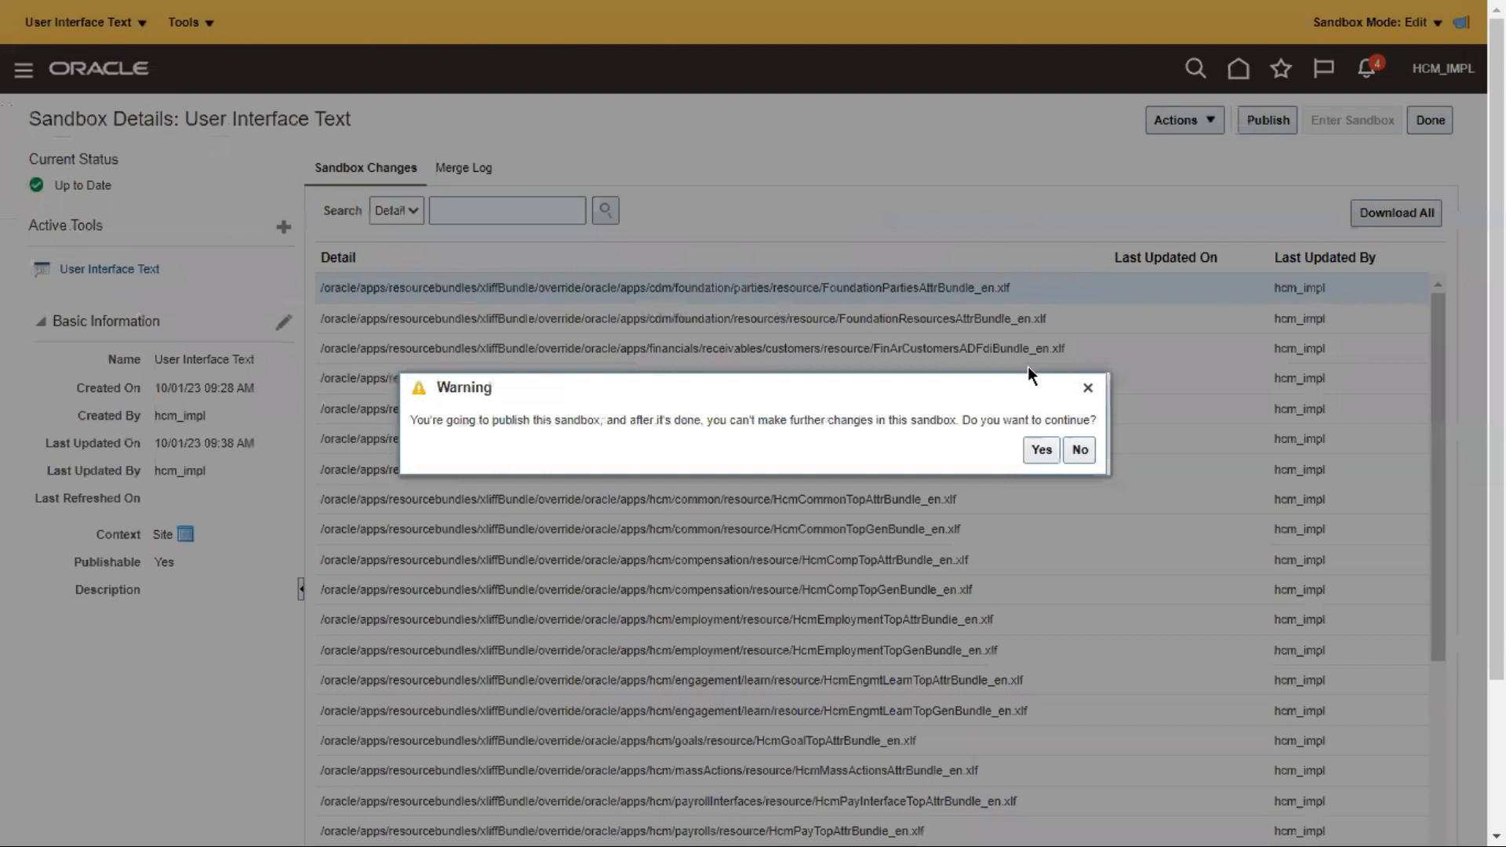
{"action": "left_click", "coordinate": [1035, 454]}
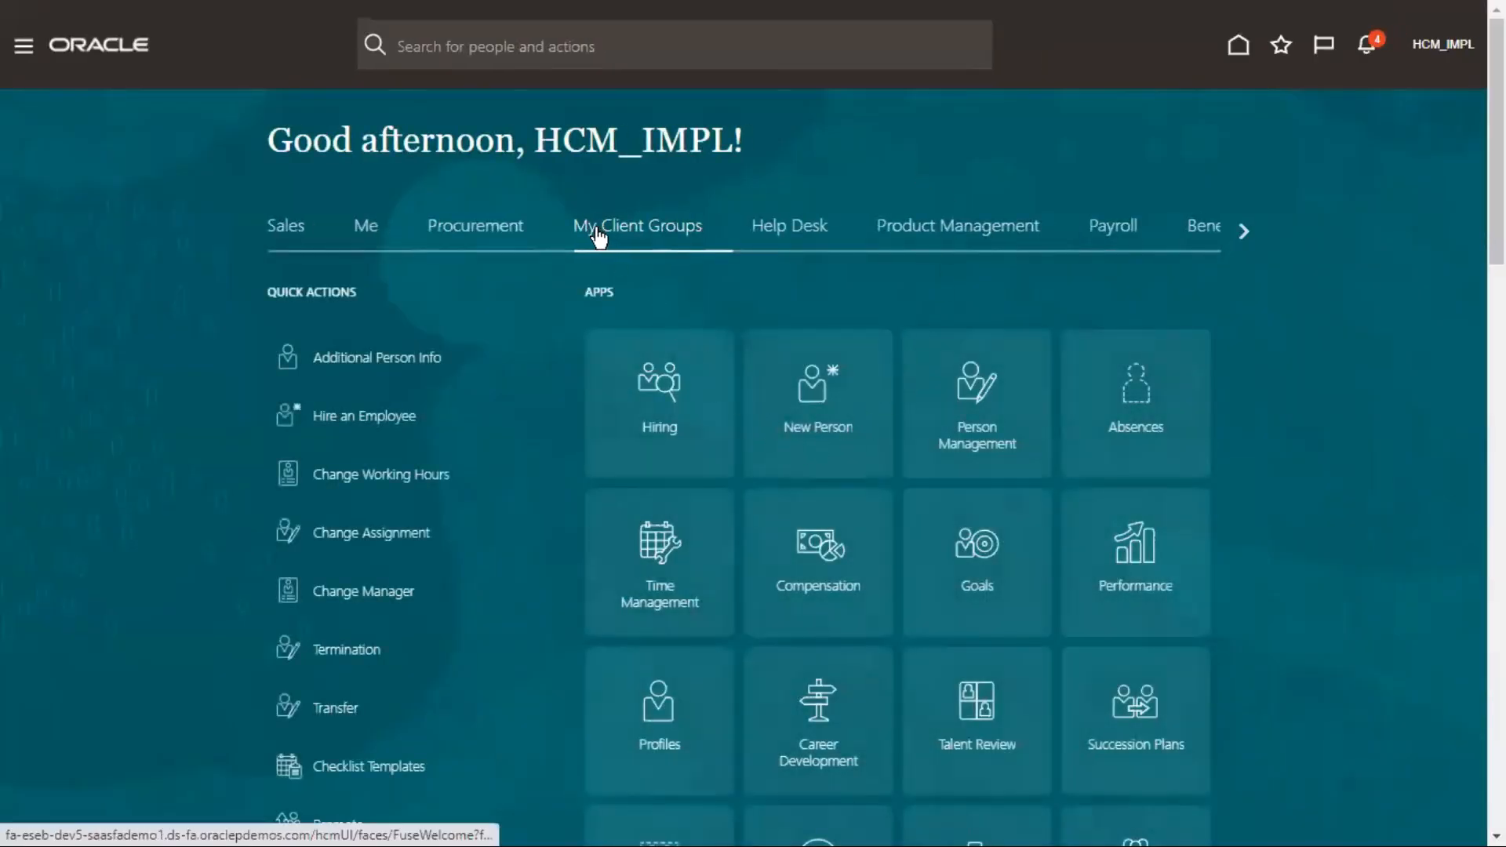
Step: Open the Hire an Employee form from New Person, check the Employee Number label under Personal Details, and cancel the hire
{"action": "left_click", "coordinate": [817, 400]}
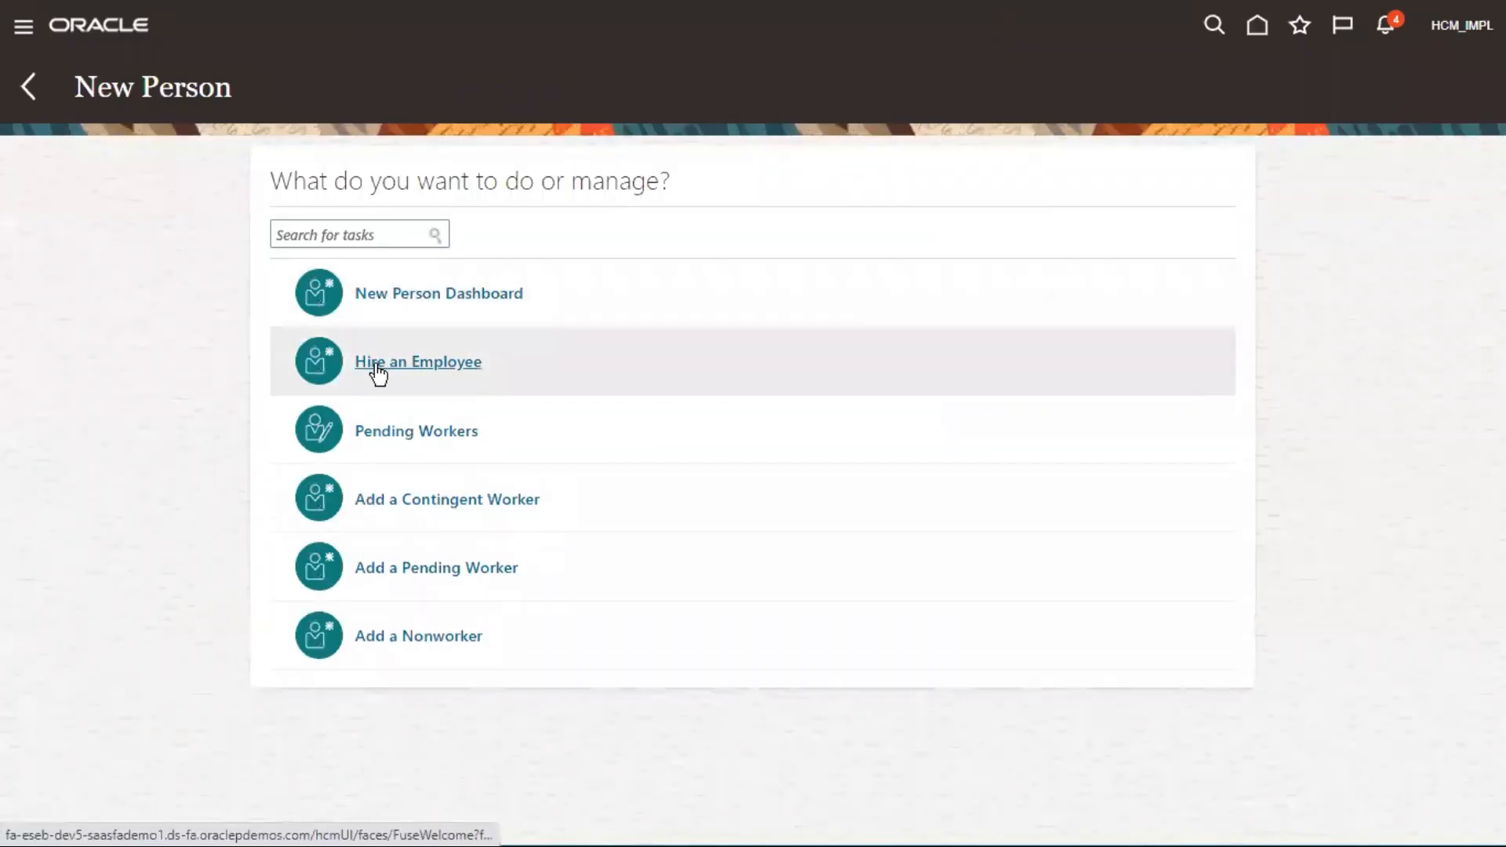
{"action": "left_click", "coordinate": [380, 365]}
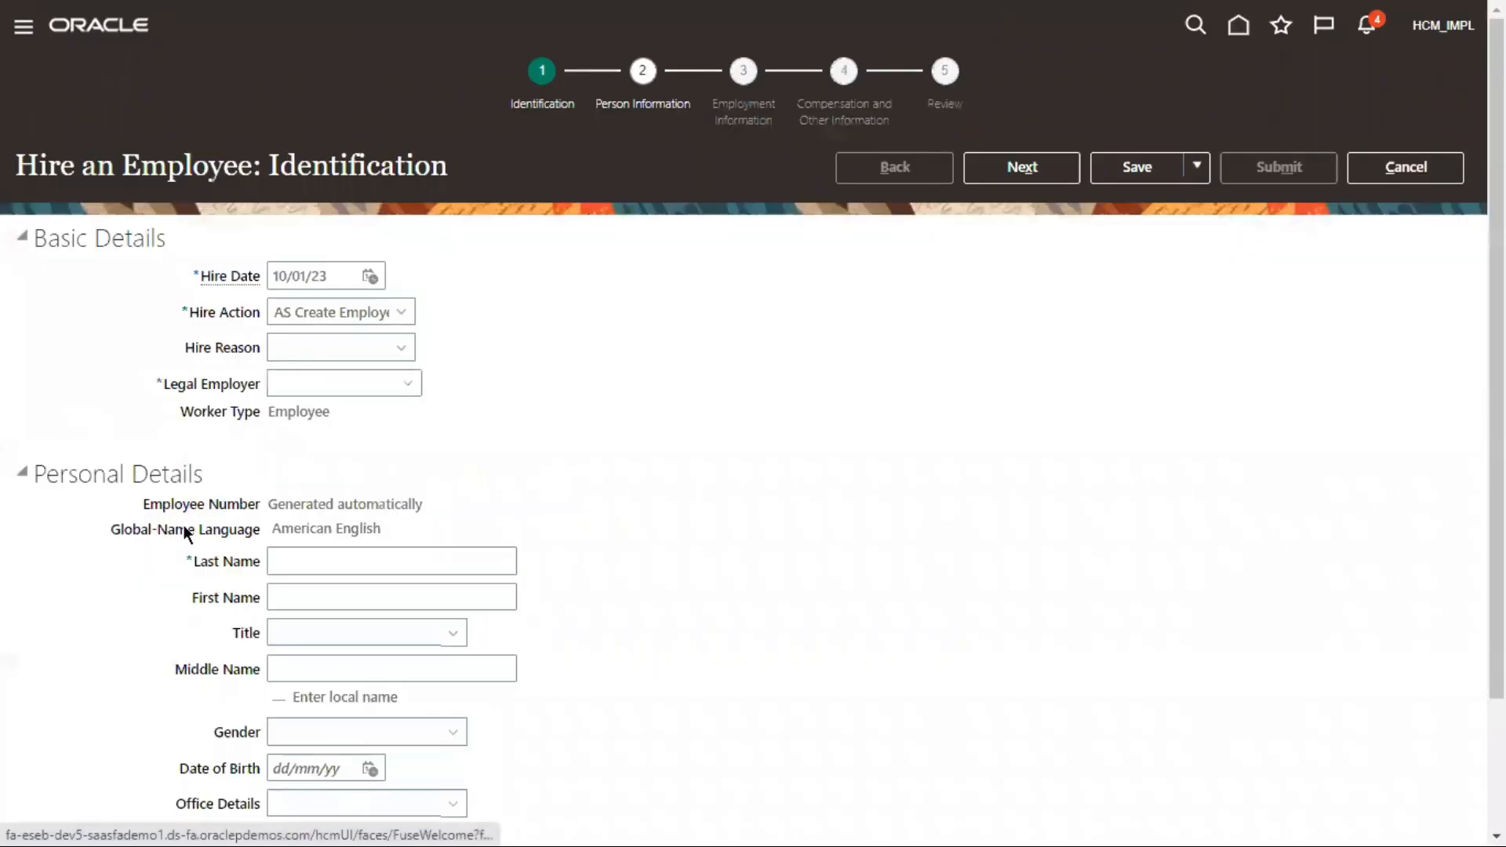
{"action": "left_click_drag", "start_coordinate": [142, 505], "coordinate": [228, 504]}
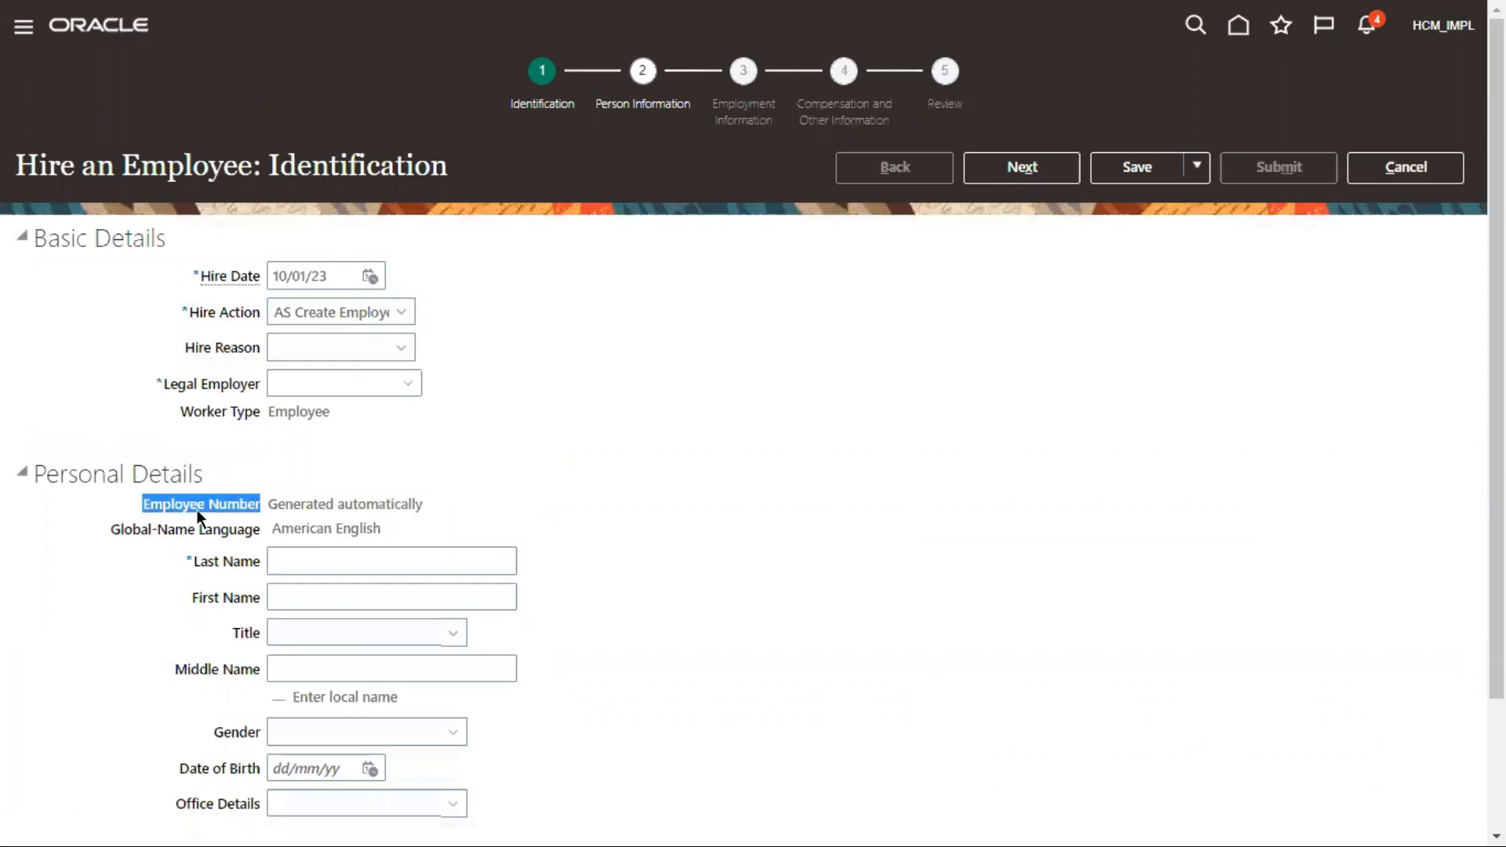
{"action": "left_click", "coordinate": [1412, 172]}
{"action": "left_click", "coordinate": [978, 447]}
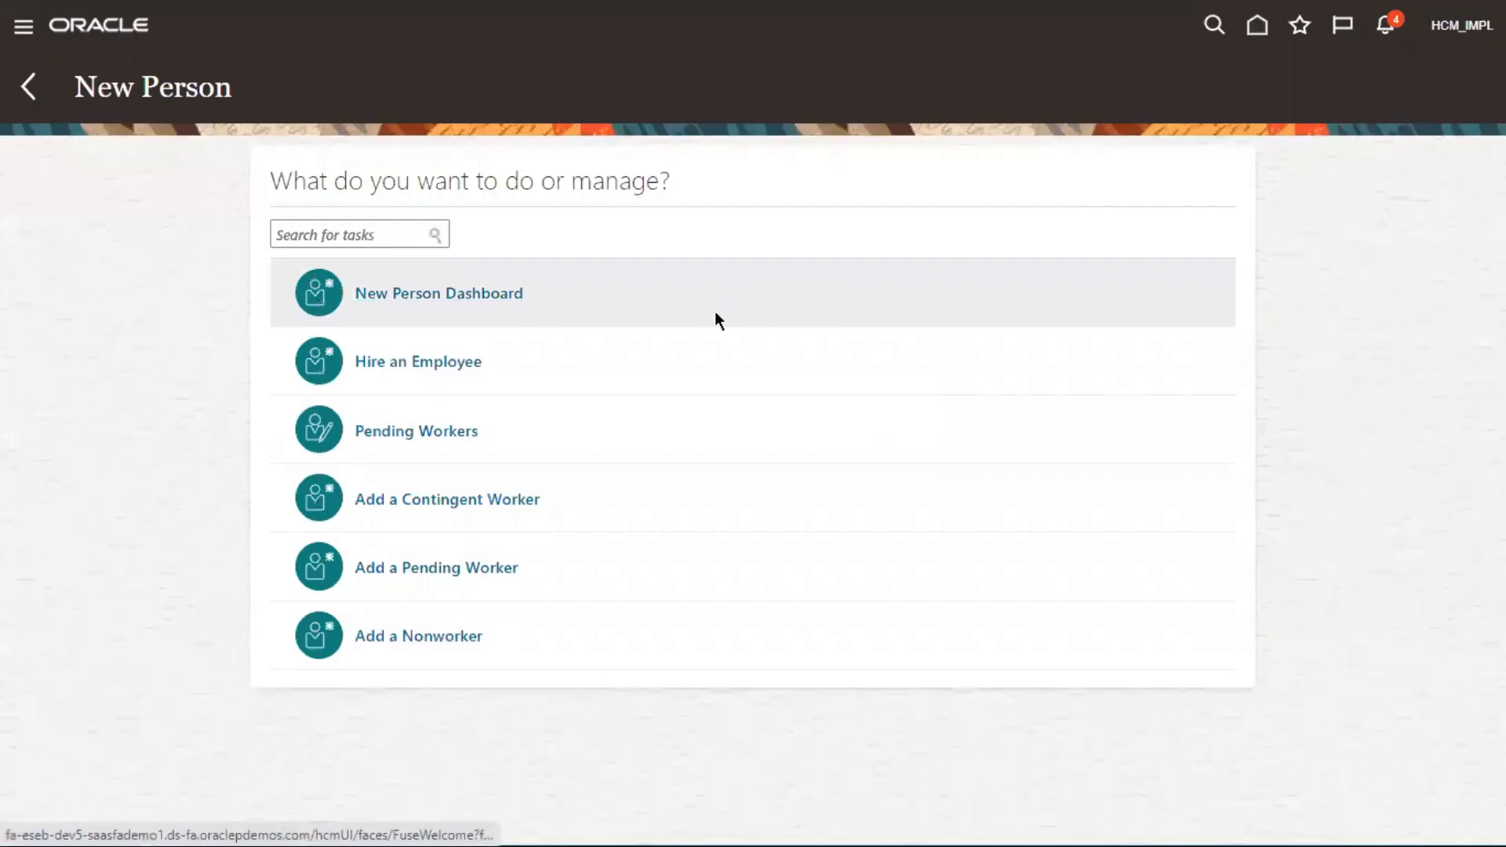
Step: Search Person Management by an employee number and check the Employee Number column label in the results
{"action": "left_click", "coordinate": [37, 92]}
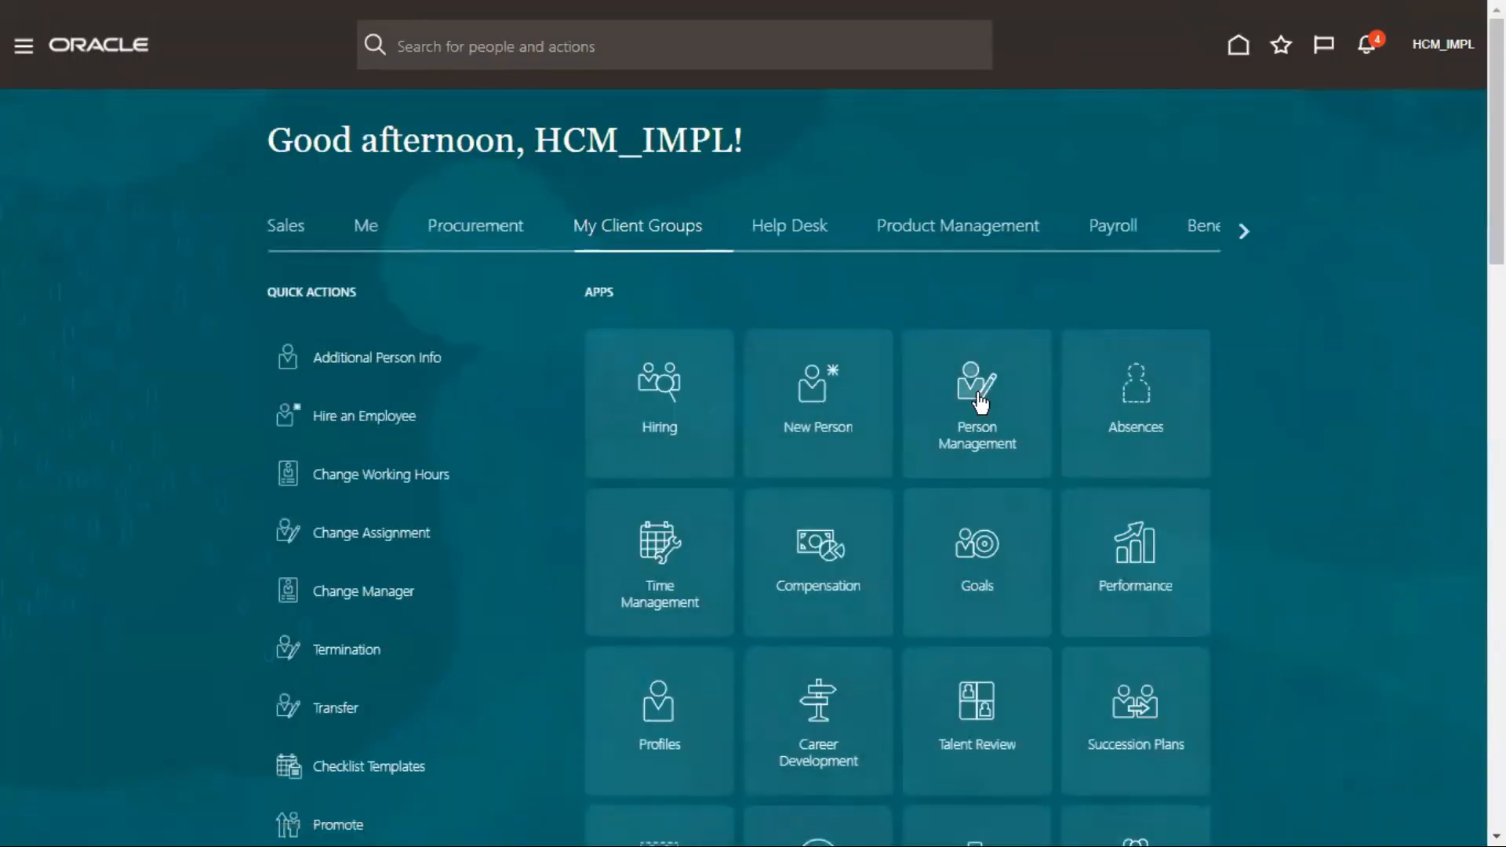
{"action": "left_click", "coordinate": [980, 402]}
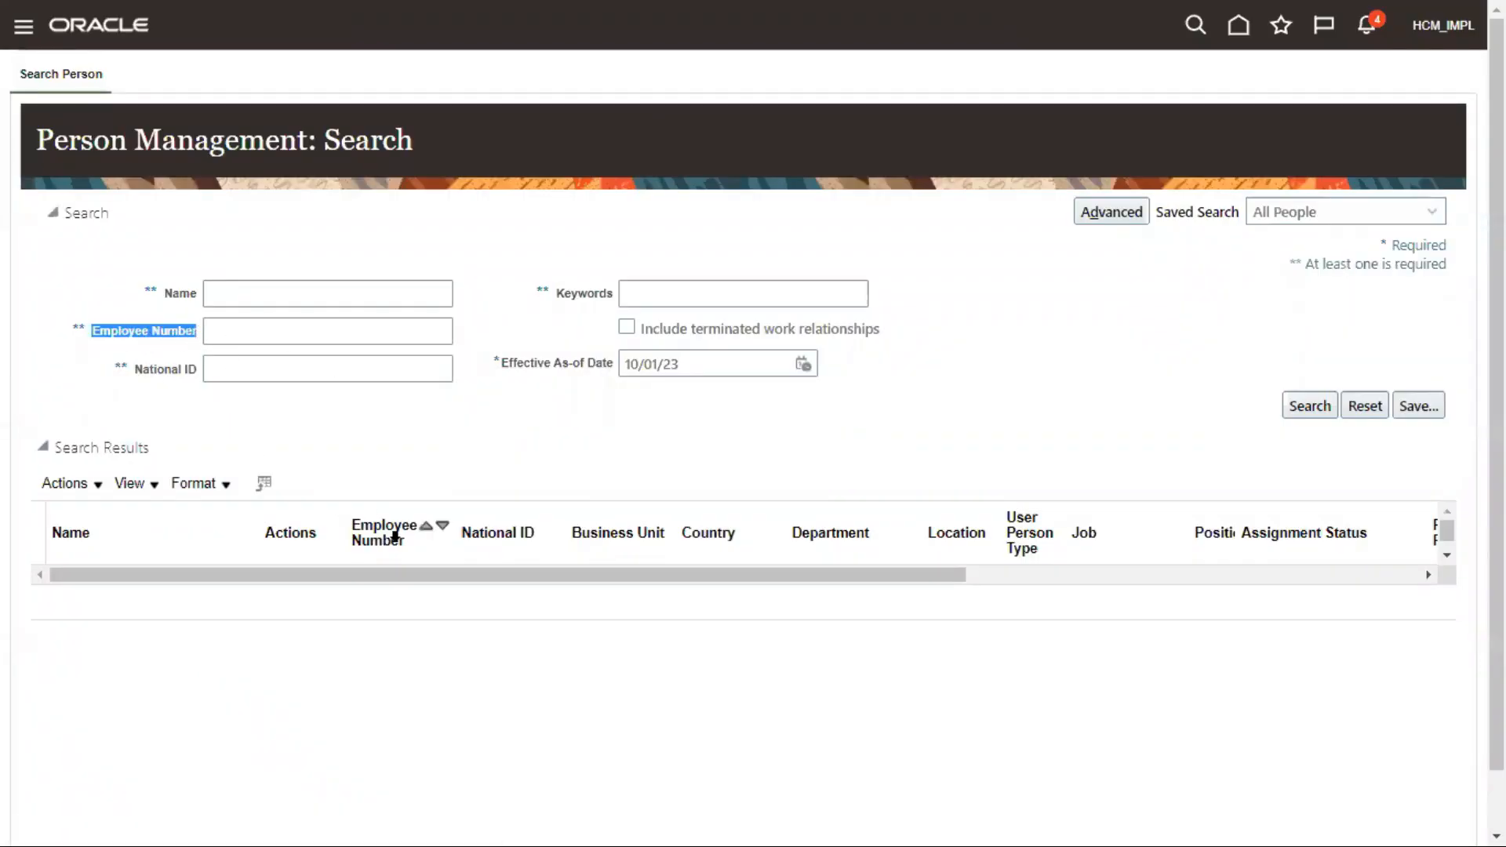
{"action": "left_click", "coordinate": [292, 294]}
{"action": "left_click", "coordinate": [287, 326]}
{"action": "type", "text": "101"}
{"action": "key", "text": "Return"}
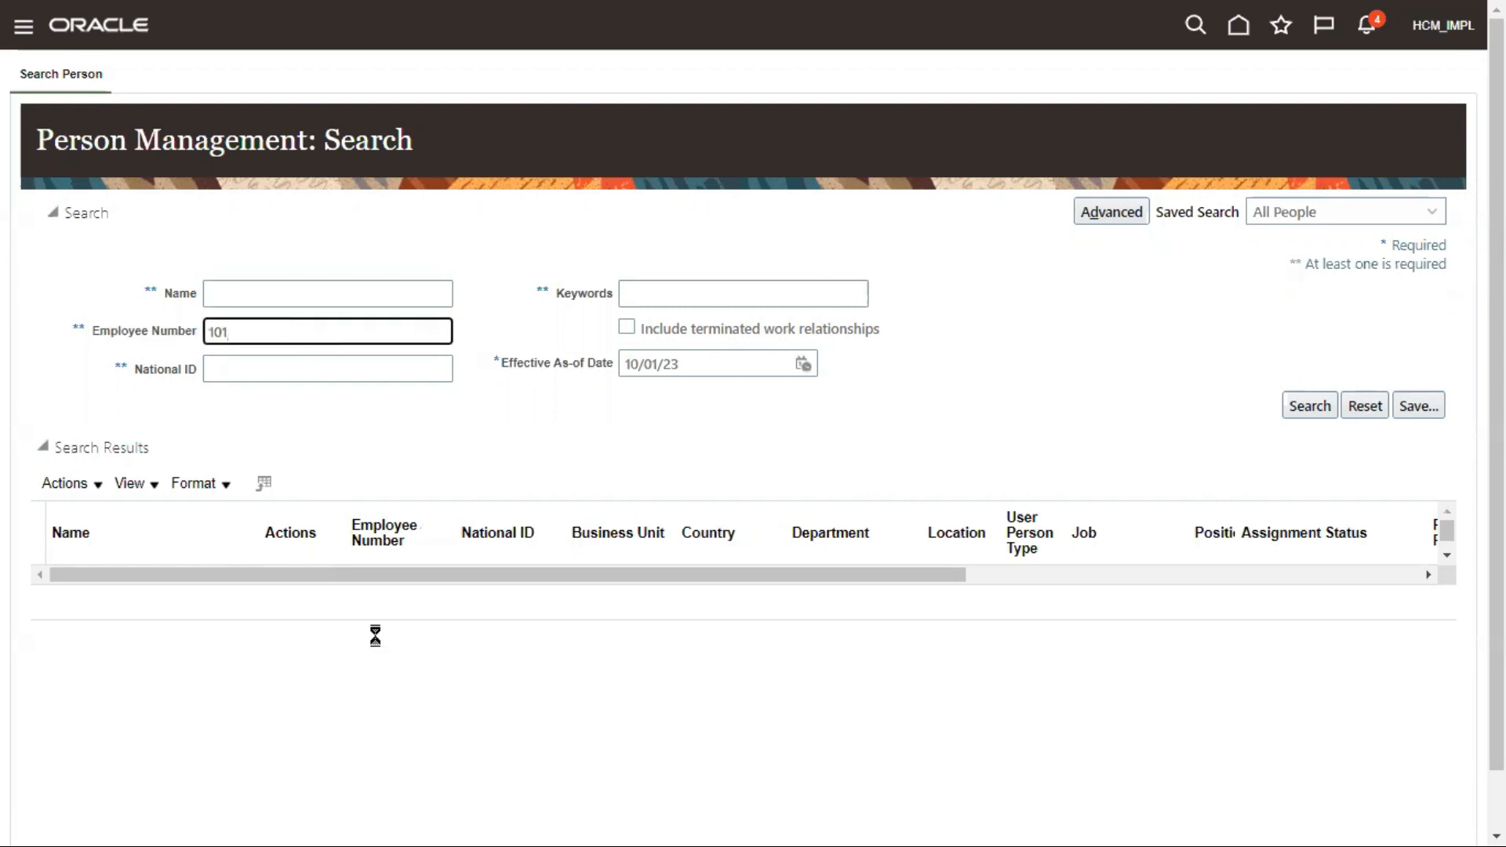
{"action": "left_click", "coordinate": [371, 540]}
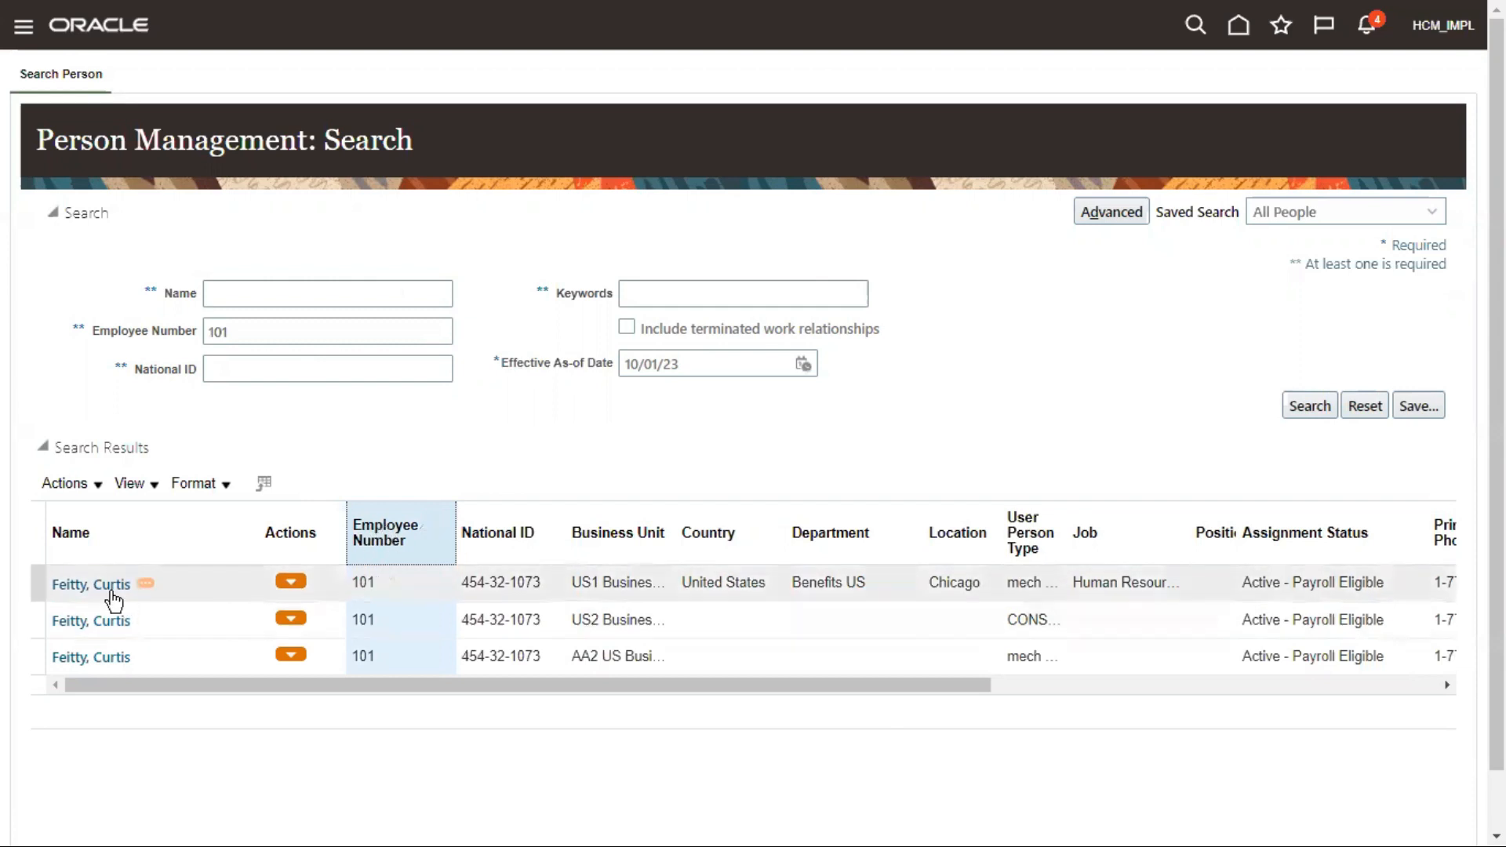
Step: Open the first matching person's record, check the Employee Number label in its header, and return to the Person Management search page
{"action": "left_click", "coordinate": [66, 585]}
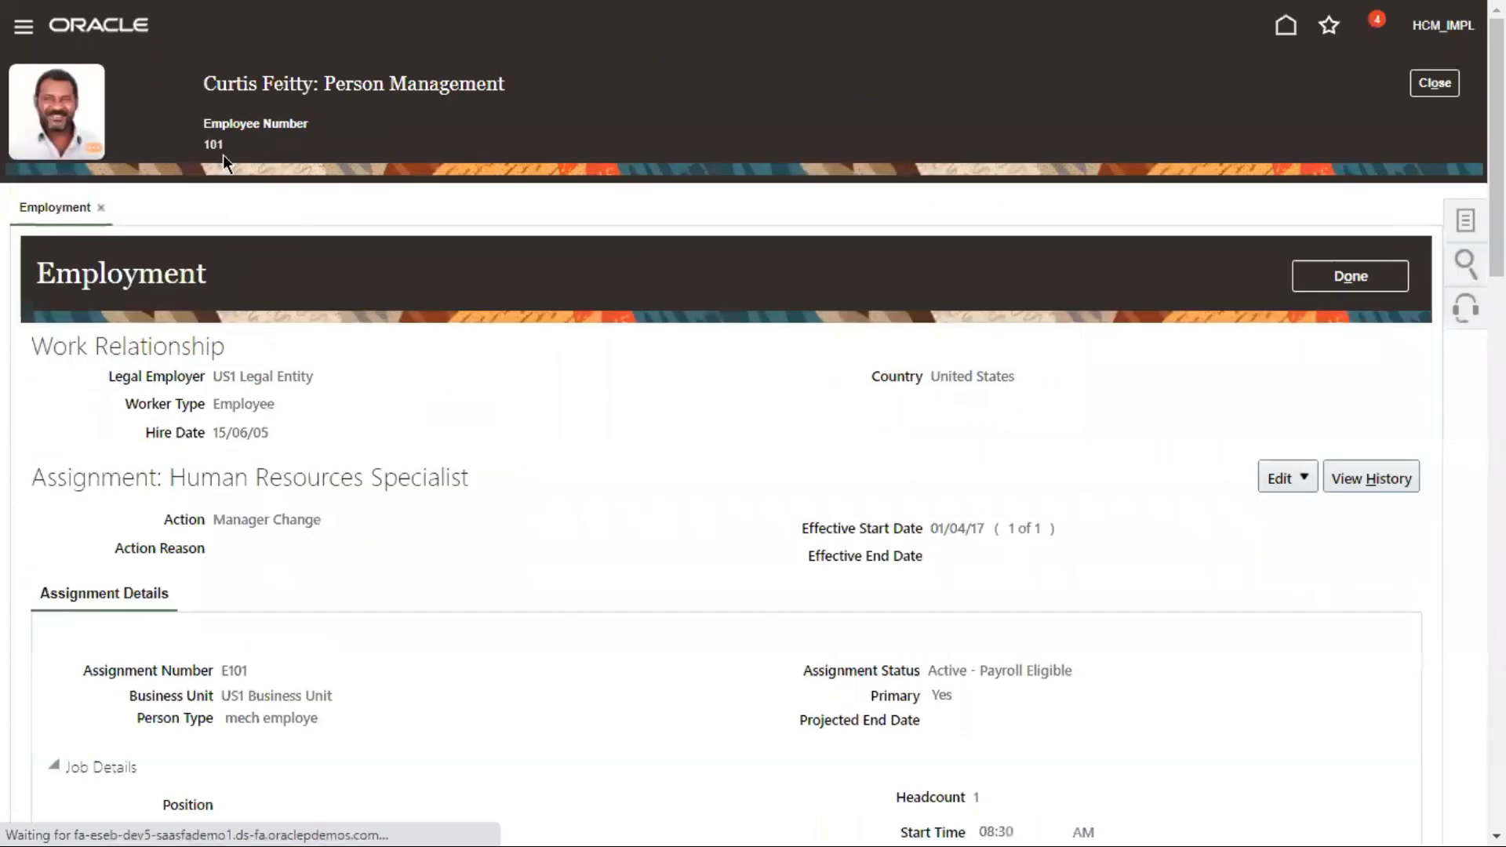
{"action": "left_click_drag", "start_coordinate": [198, 124], "coordinate": [309, 124]}
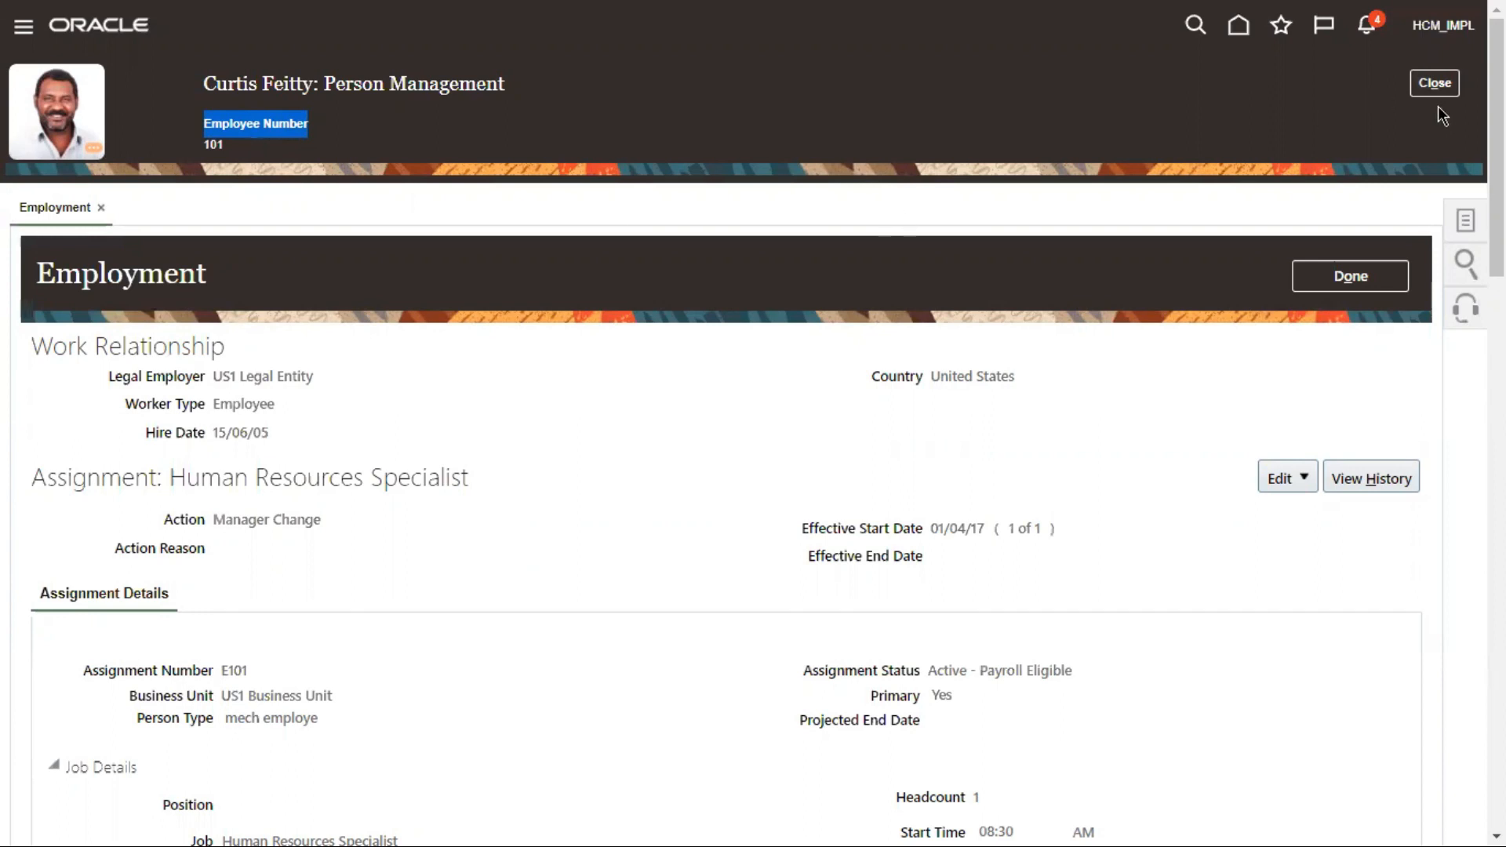
{"action": "left_click", "coordinate": [1434, 83]}
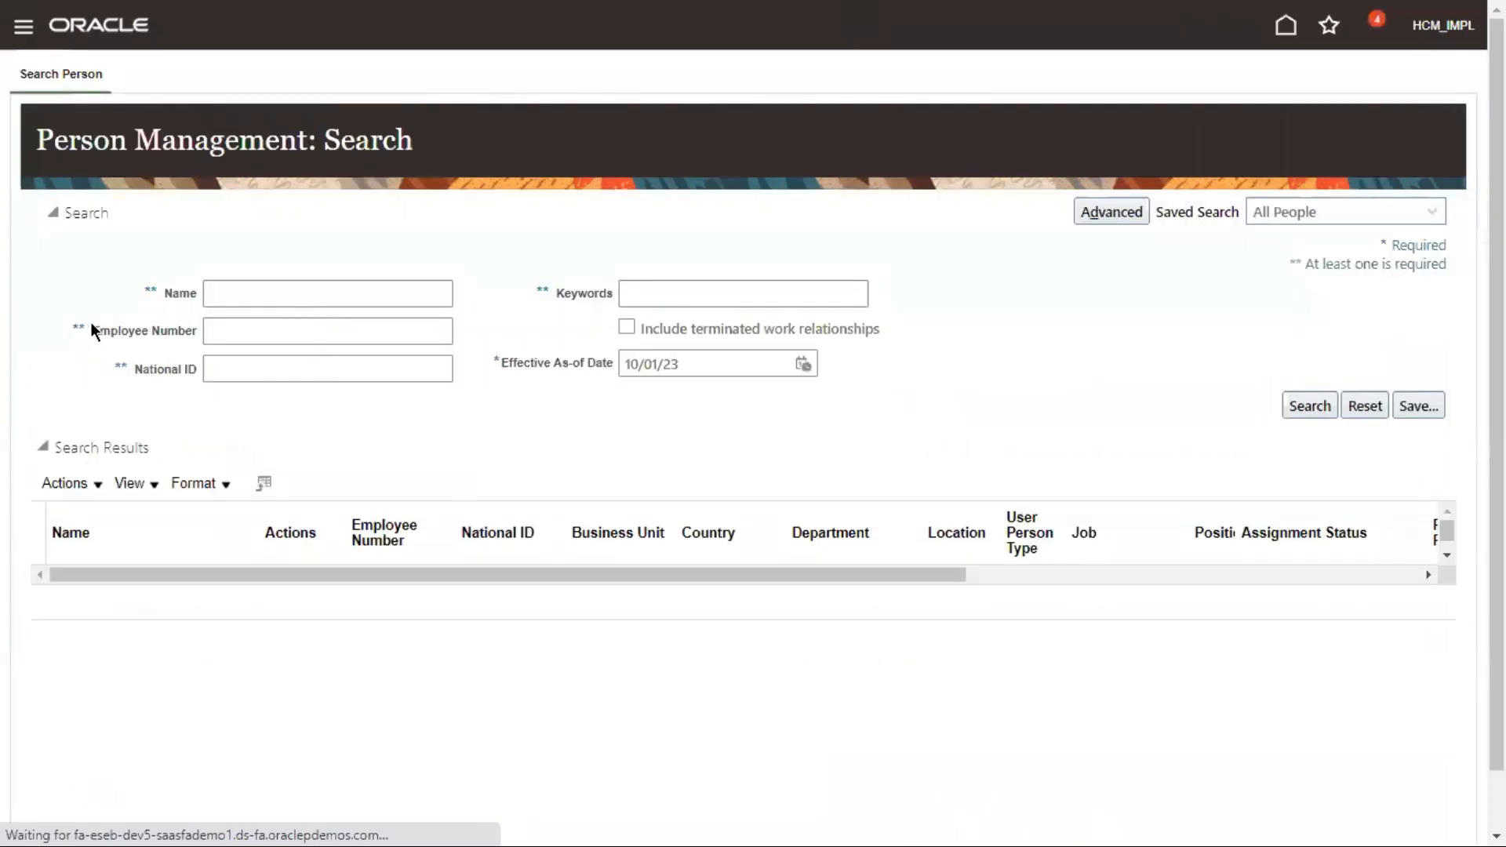
{"action": "left_click_drag", "start_coordinate": [91, 330], "coordinate": [159, 331]}
{"action": "left_click_drag", "start_coordinate": [35, 135], "coordinate": [308, 143]}
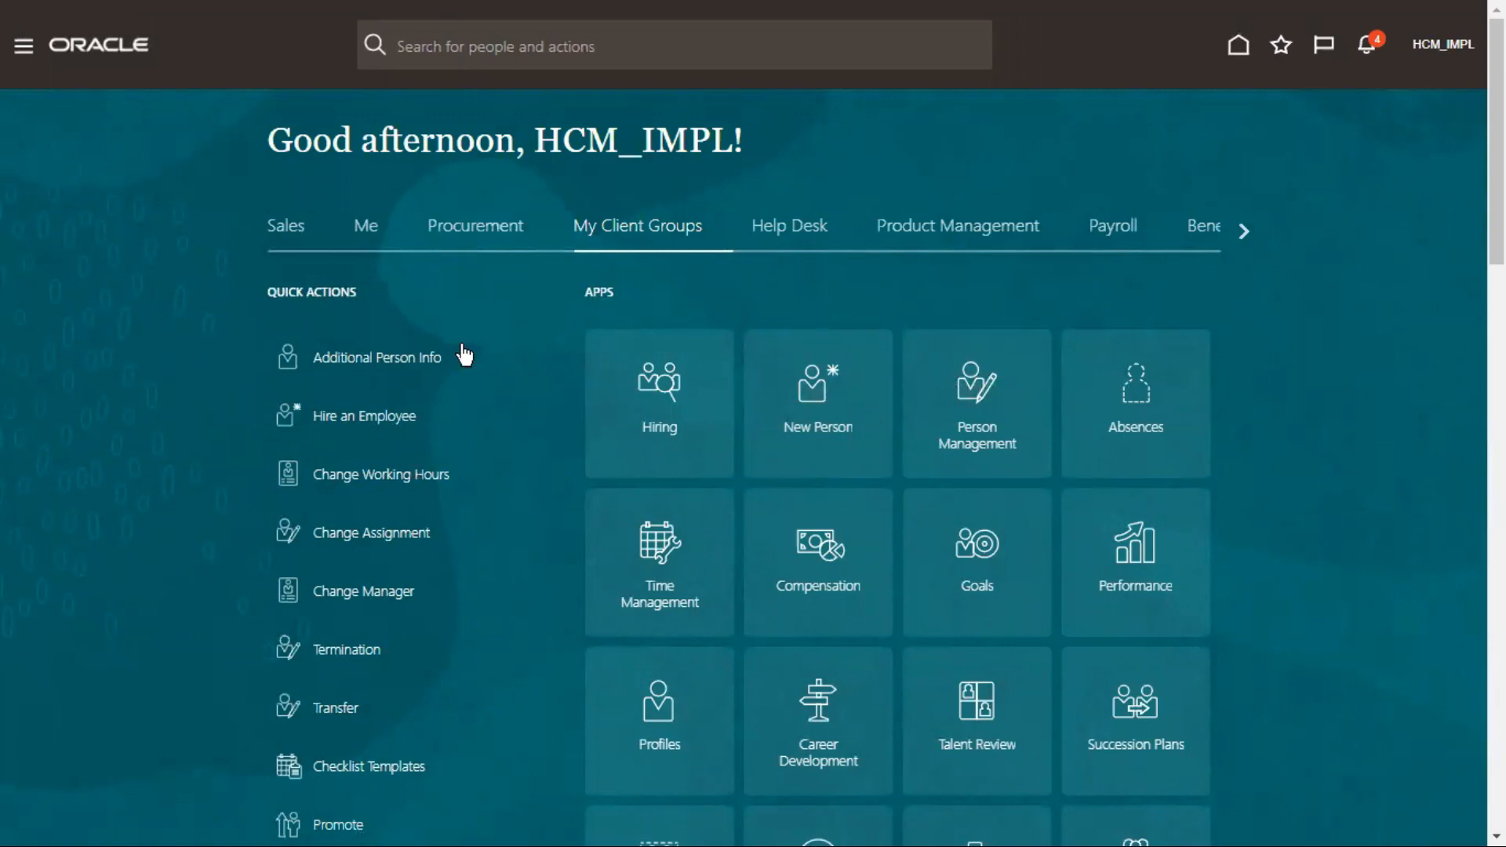
Step: Expand the My Client Groups quick actions and look through the full list by category
{"action": "scroll", "coordinate": [356, 464], "scroll_direction": "down", "scroll_amount": 3}
{"action": "scroll", "coordinate": [369, 628], "scroll_direction": "down", "scroll_amount": 7}
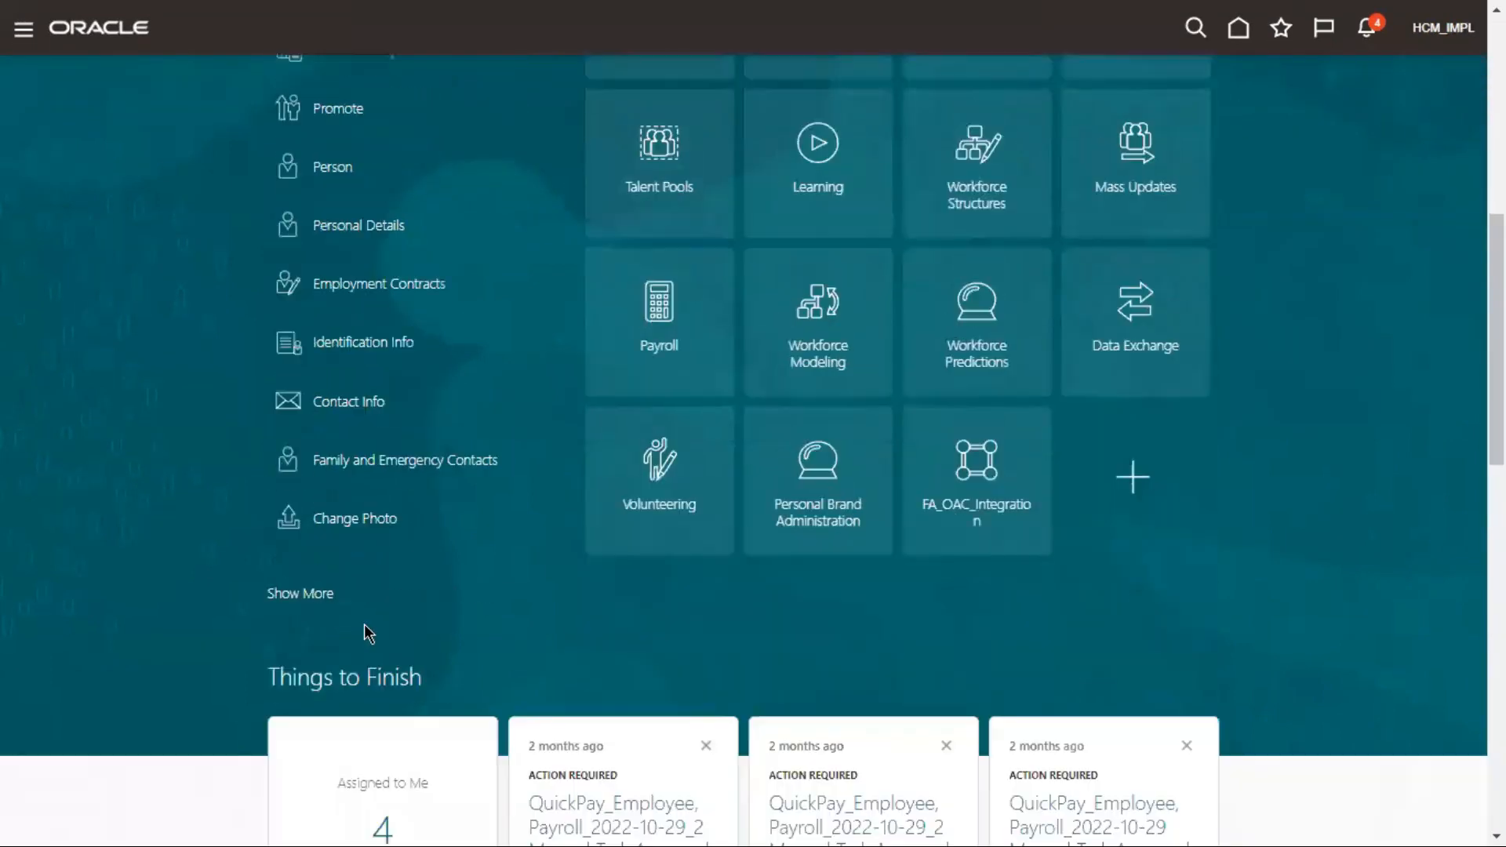
{"action": "left_click", "coordinate": [295, 383]}
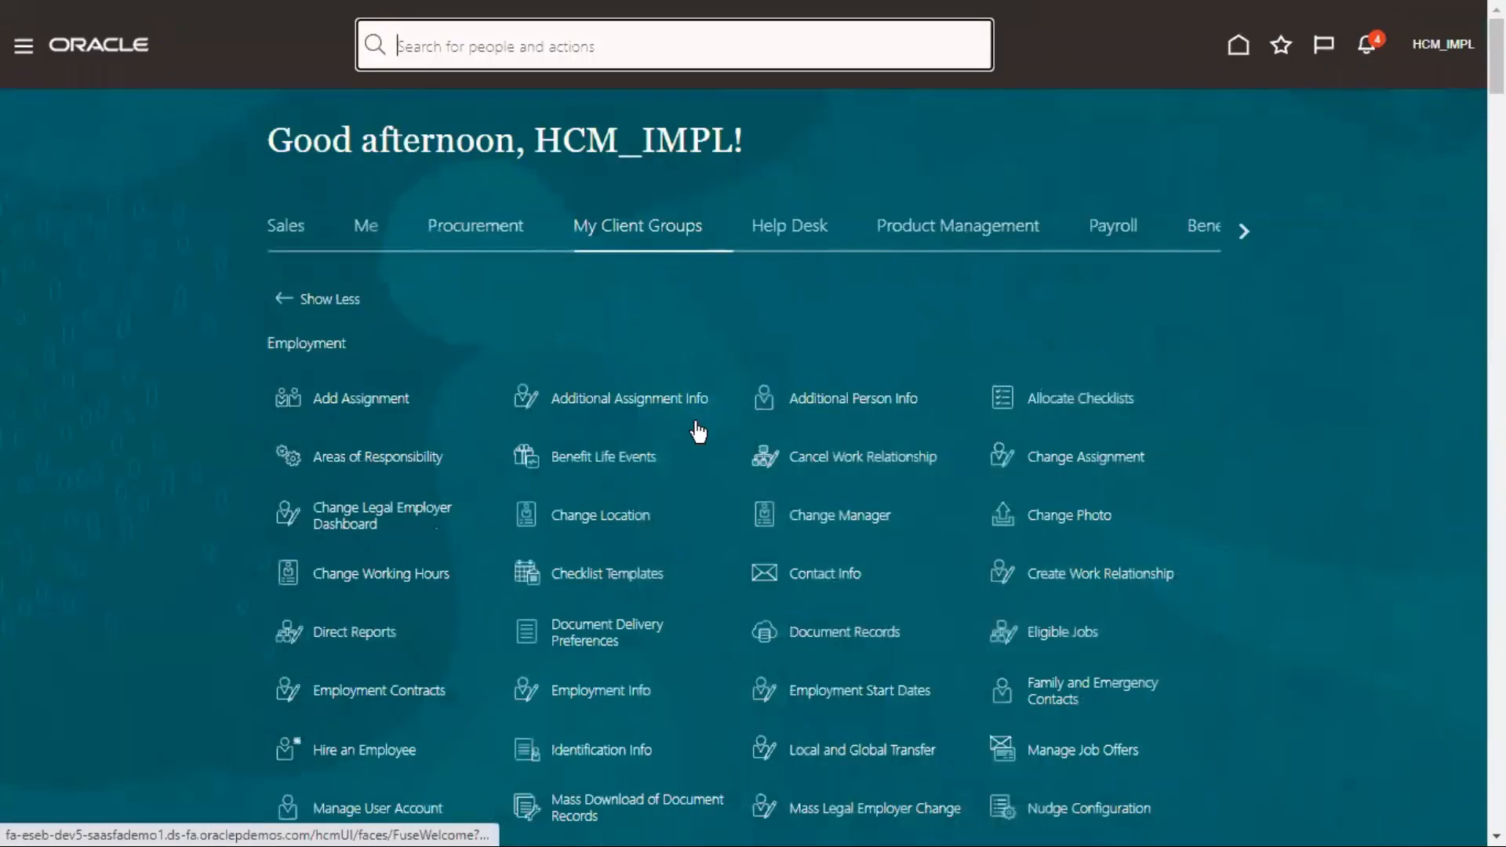
{"action": "scroll", "coordinate": [878, 430], "scroll_direction": "down", "scroll_amount": 3}
{"action": "scroll", "coordinate": [824, 486], "scroll_direction": "up", "scroll_amount": 2}
{"action": "scroll", "coordinate": [823, 486], "scroll_direction": "up", "scroll_amount": 1}
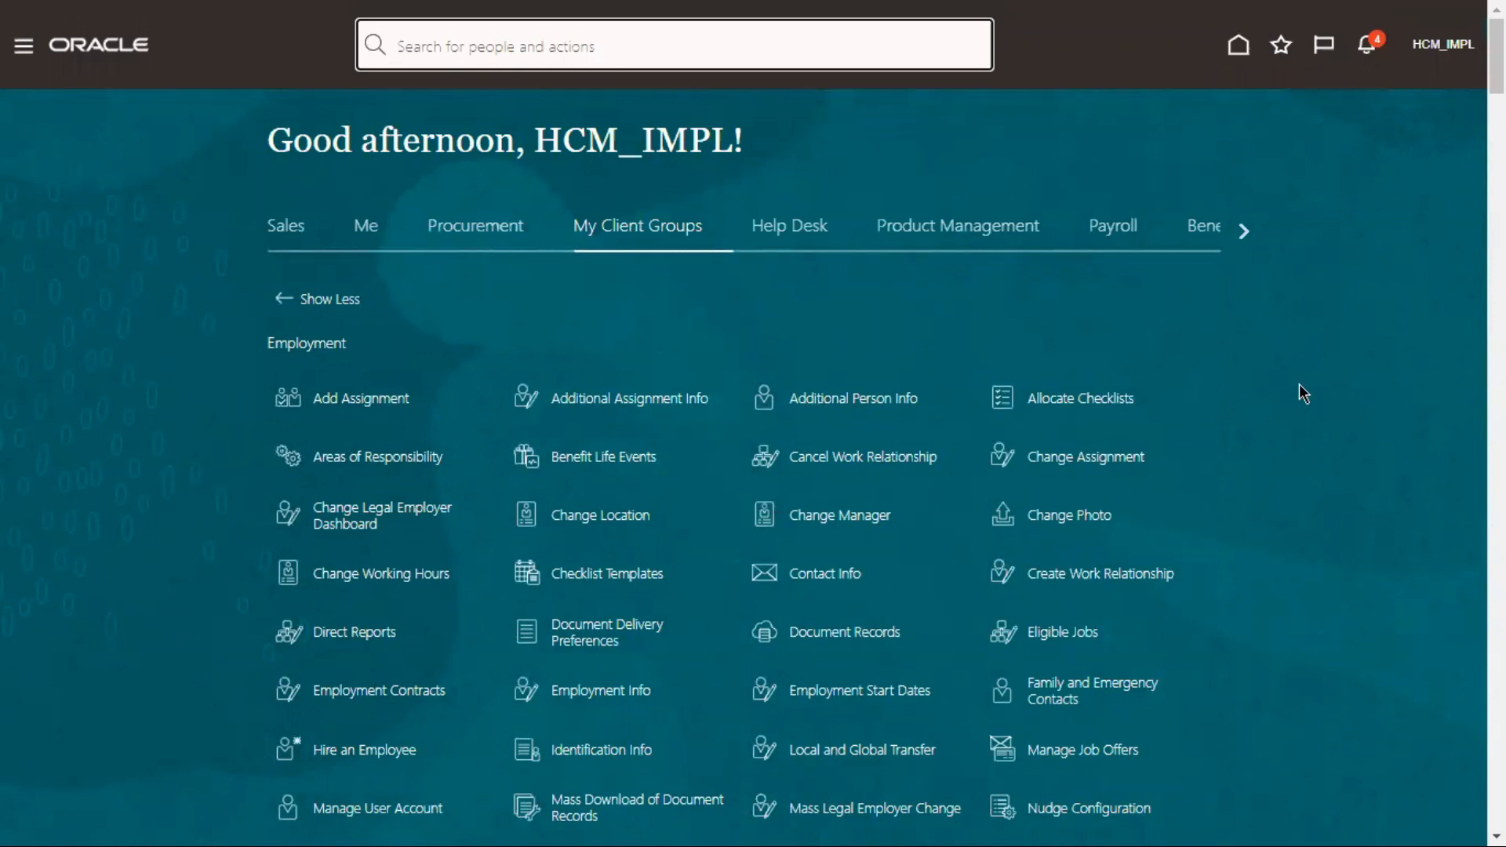
{"action": "scroll", "coordinate": [289, 310], "scroll_direction": "down", "scroll_amount": 10}
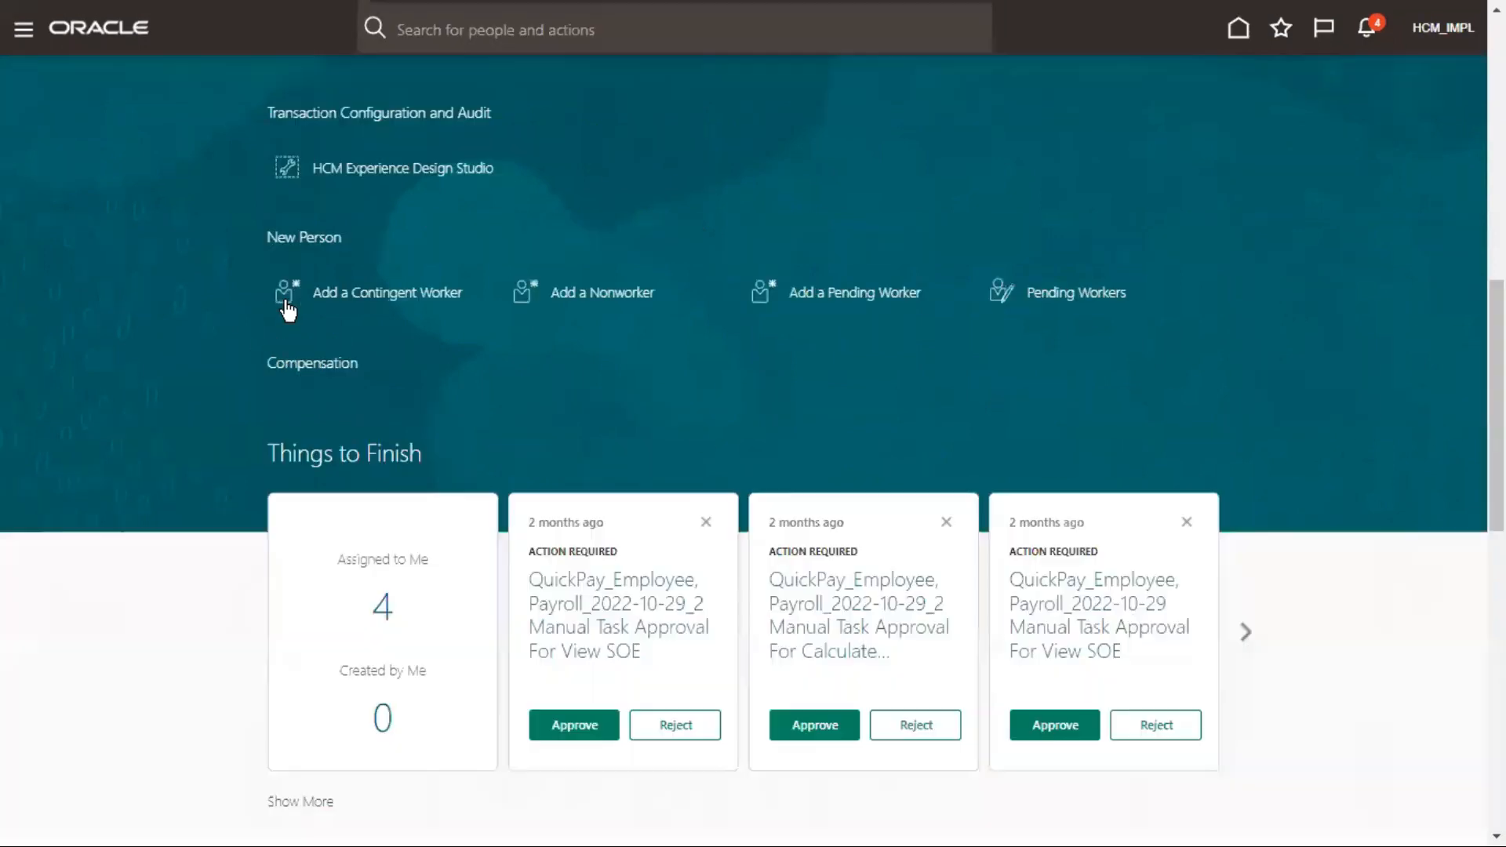
Step: Switch to the PowerPoint slide show to review the renaming requirement and solution, and return to the Oracle home page
{"action": "key", "text": "alt+Tab"}
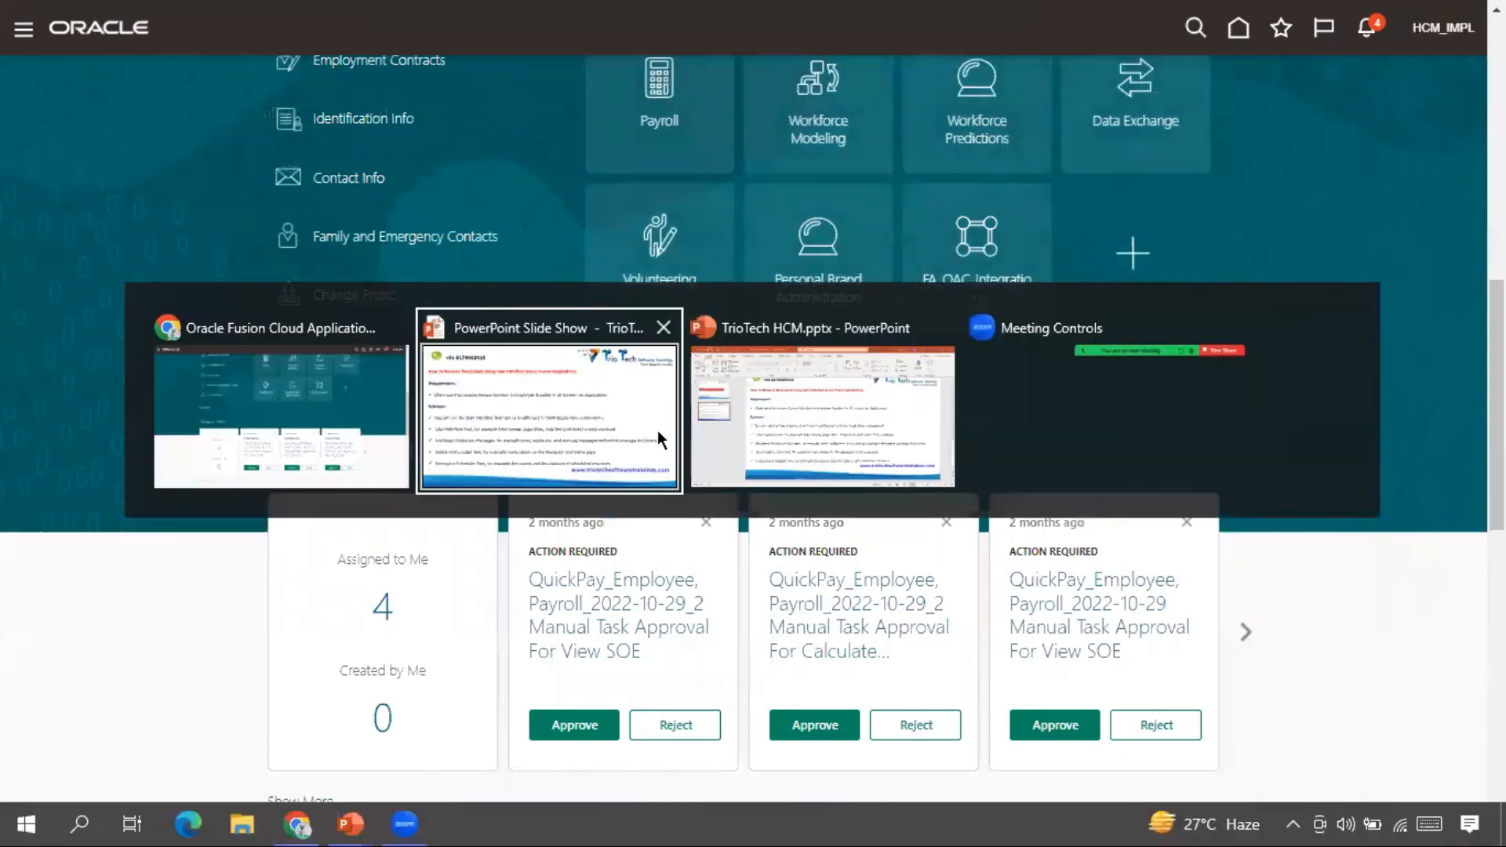
{"action": "left_click", "coordinate": [657, 430]}
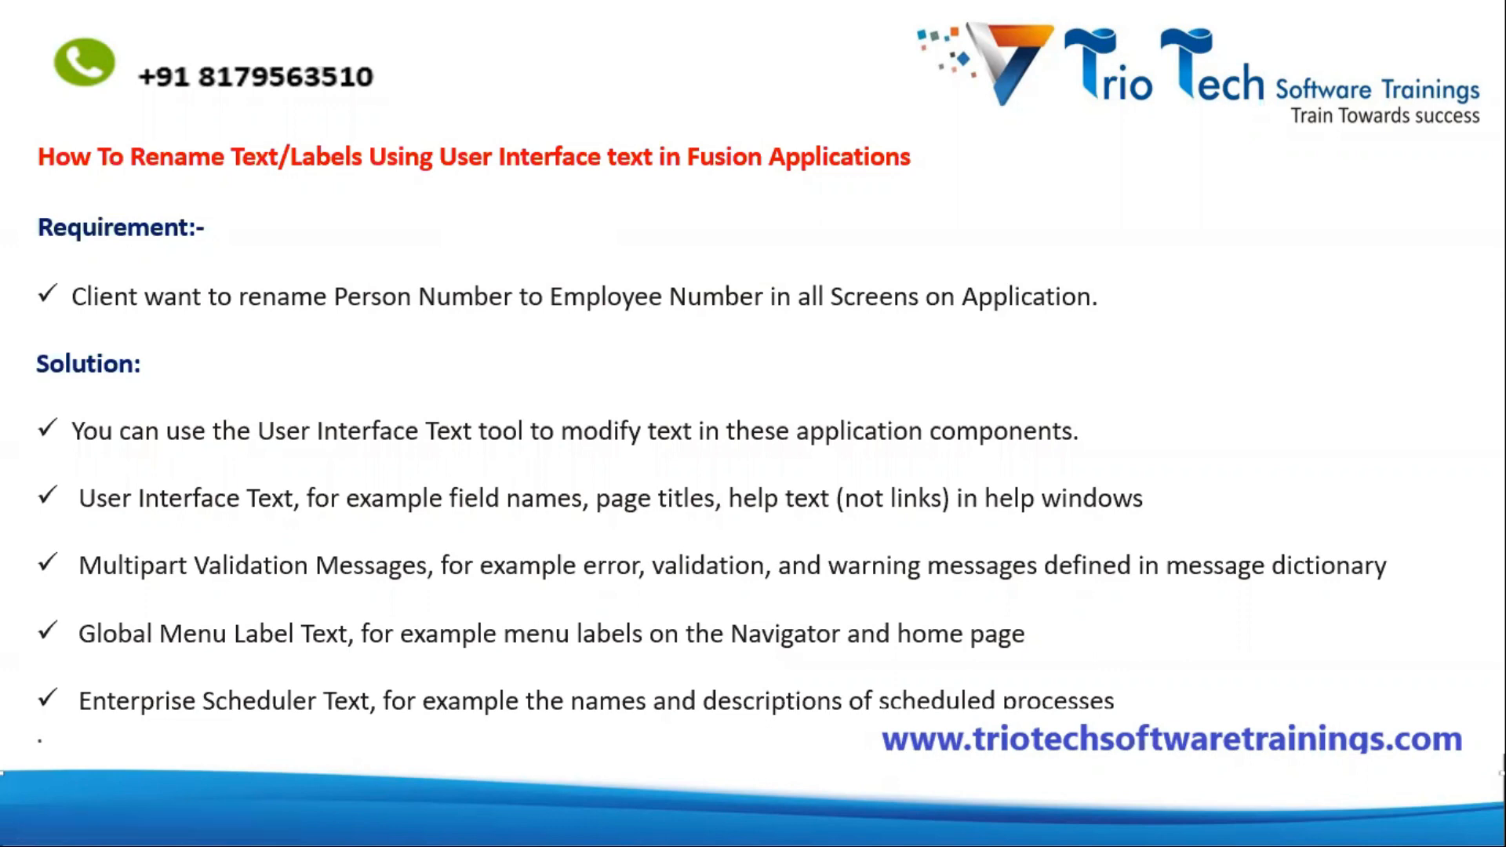
{"action": "key", "text": "alt+Tab"}
{"action": "scroll", "coordinate": [648, 313], "scroll_direction": "up", "scroll_amount": 10}
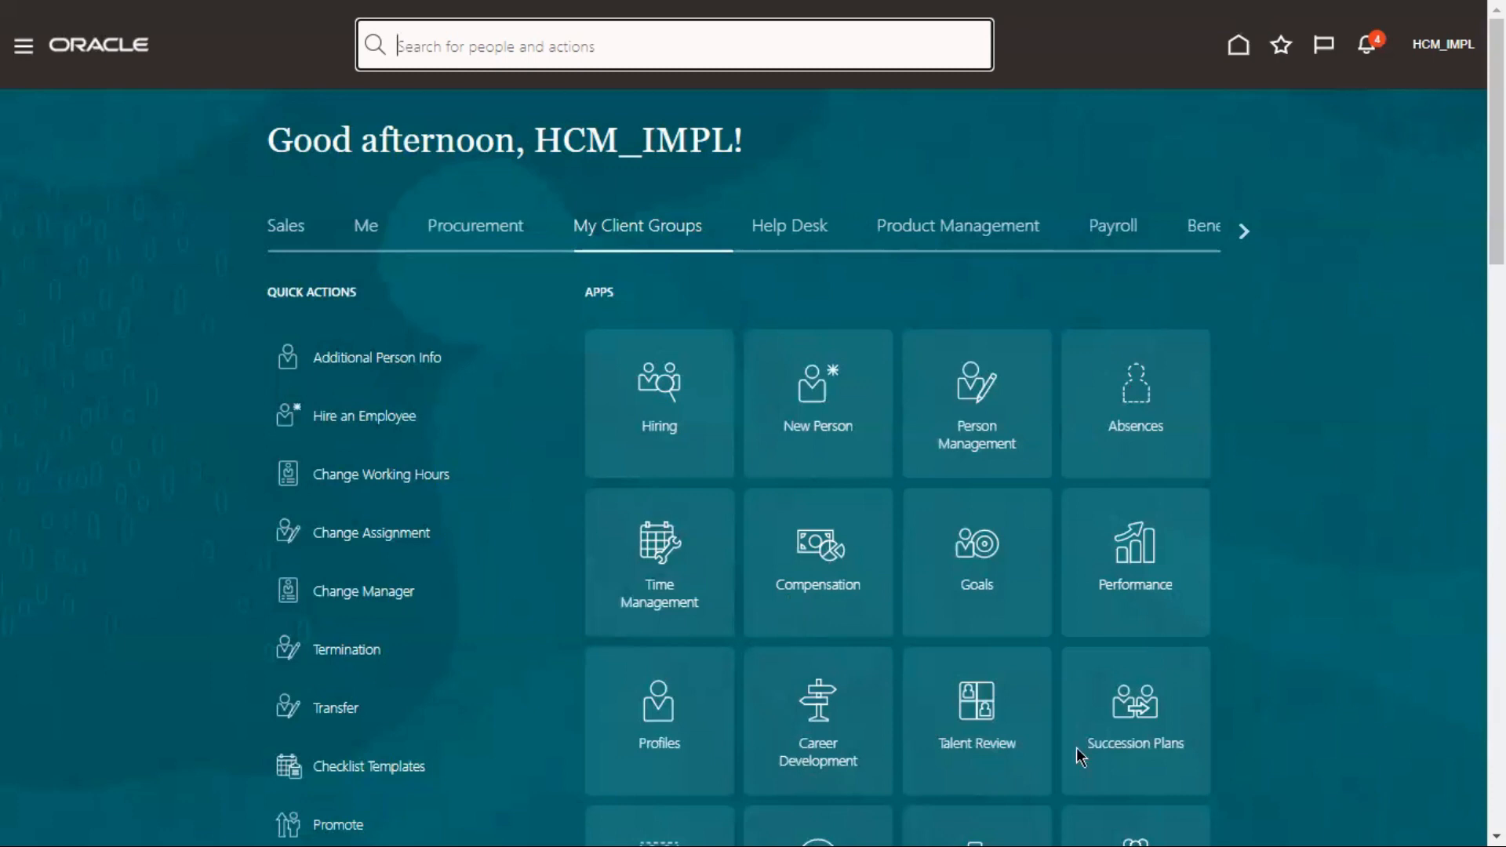
{"action": "key", "text": "super"}
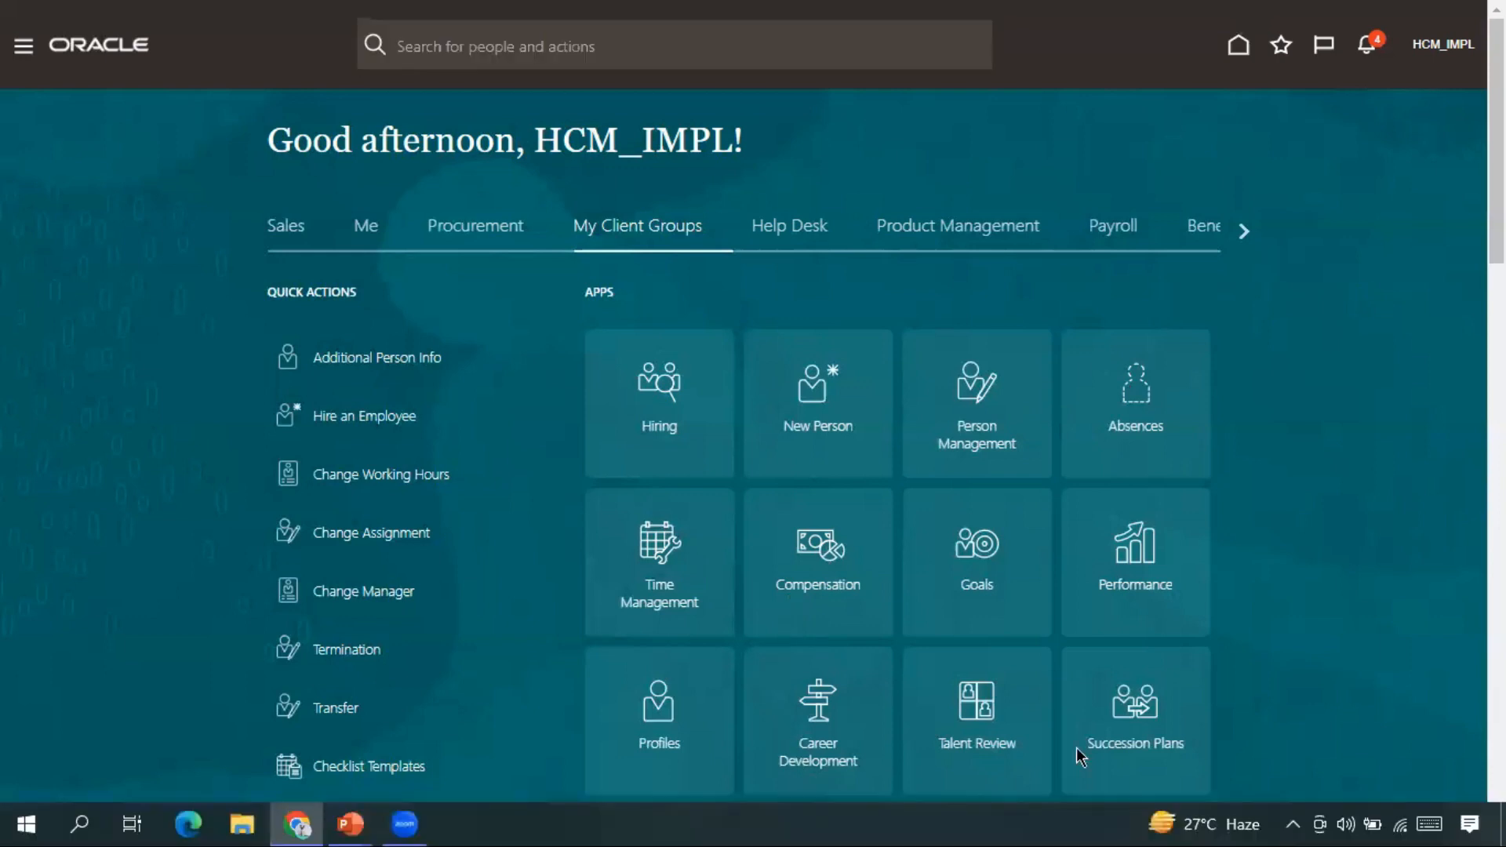